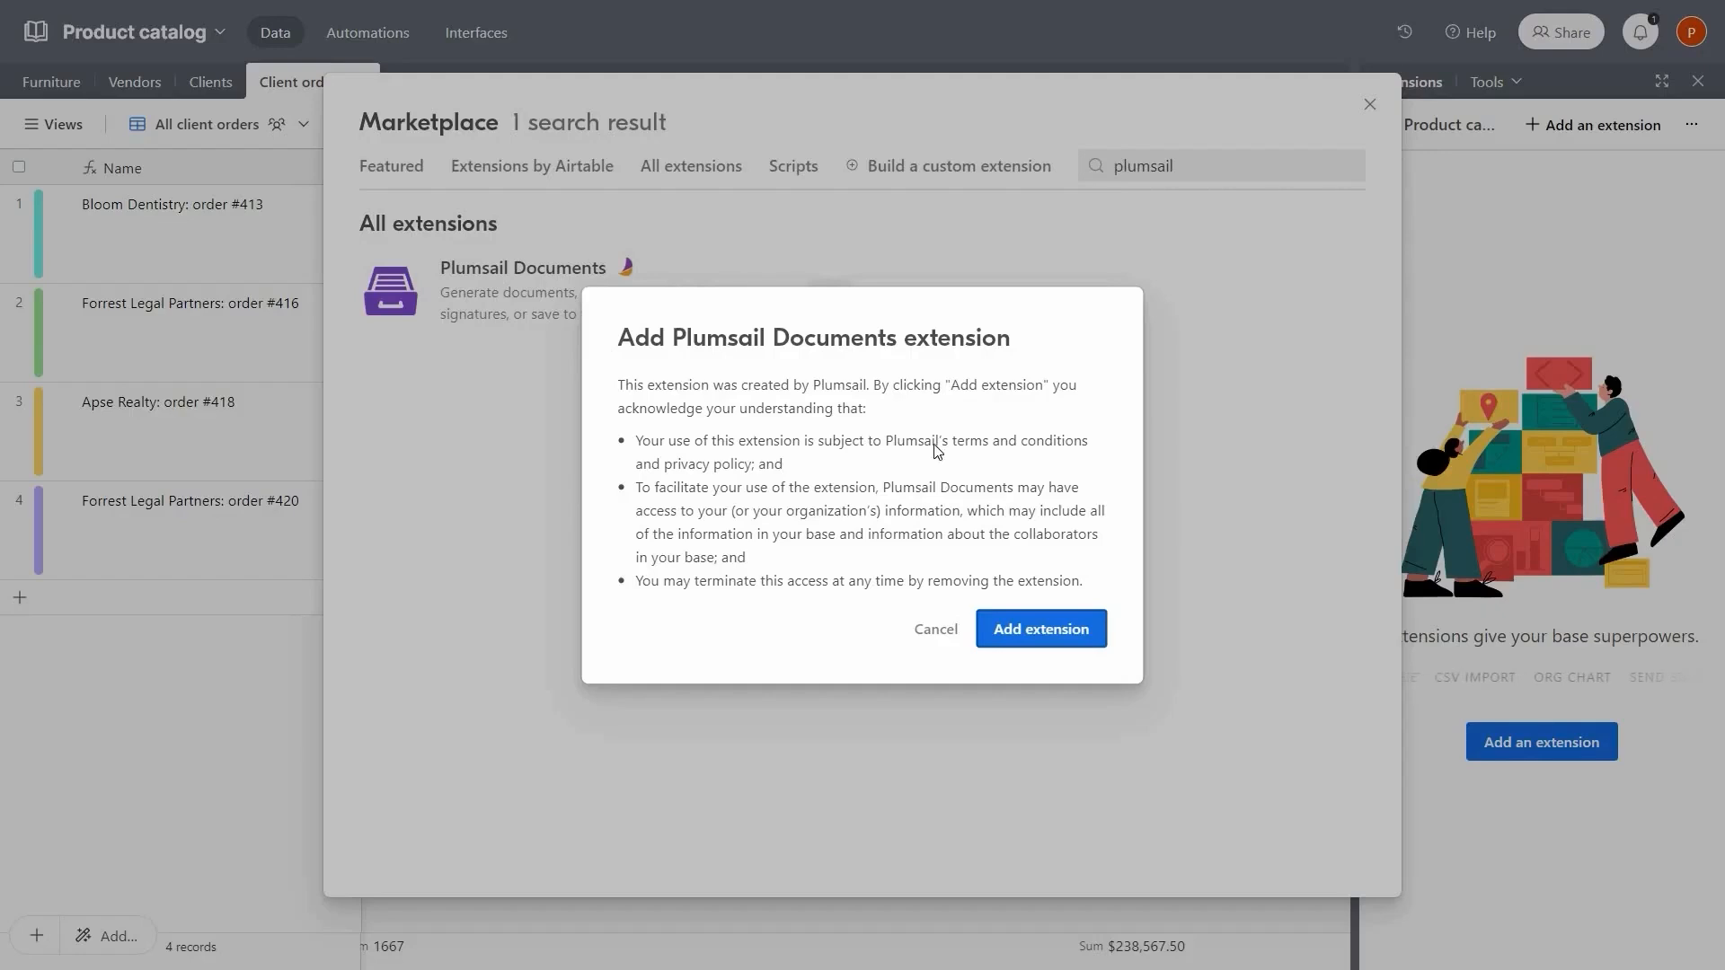
Add the Plumsail Documents extension to the base and start connecting it to a Plumsail account
click(1042, 629)
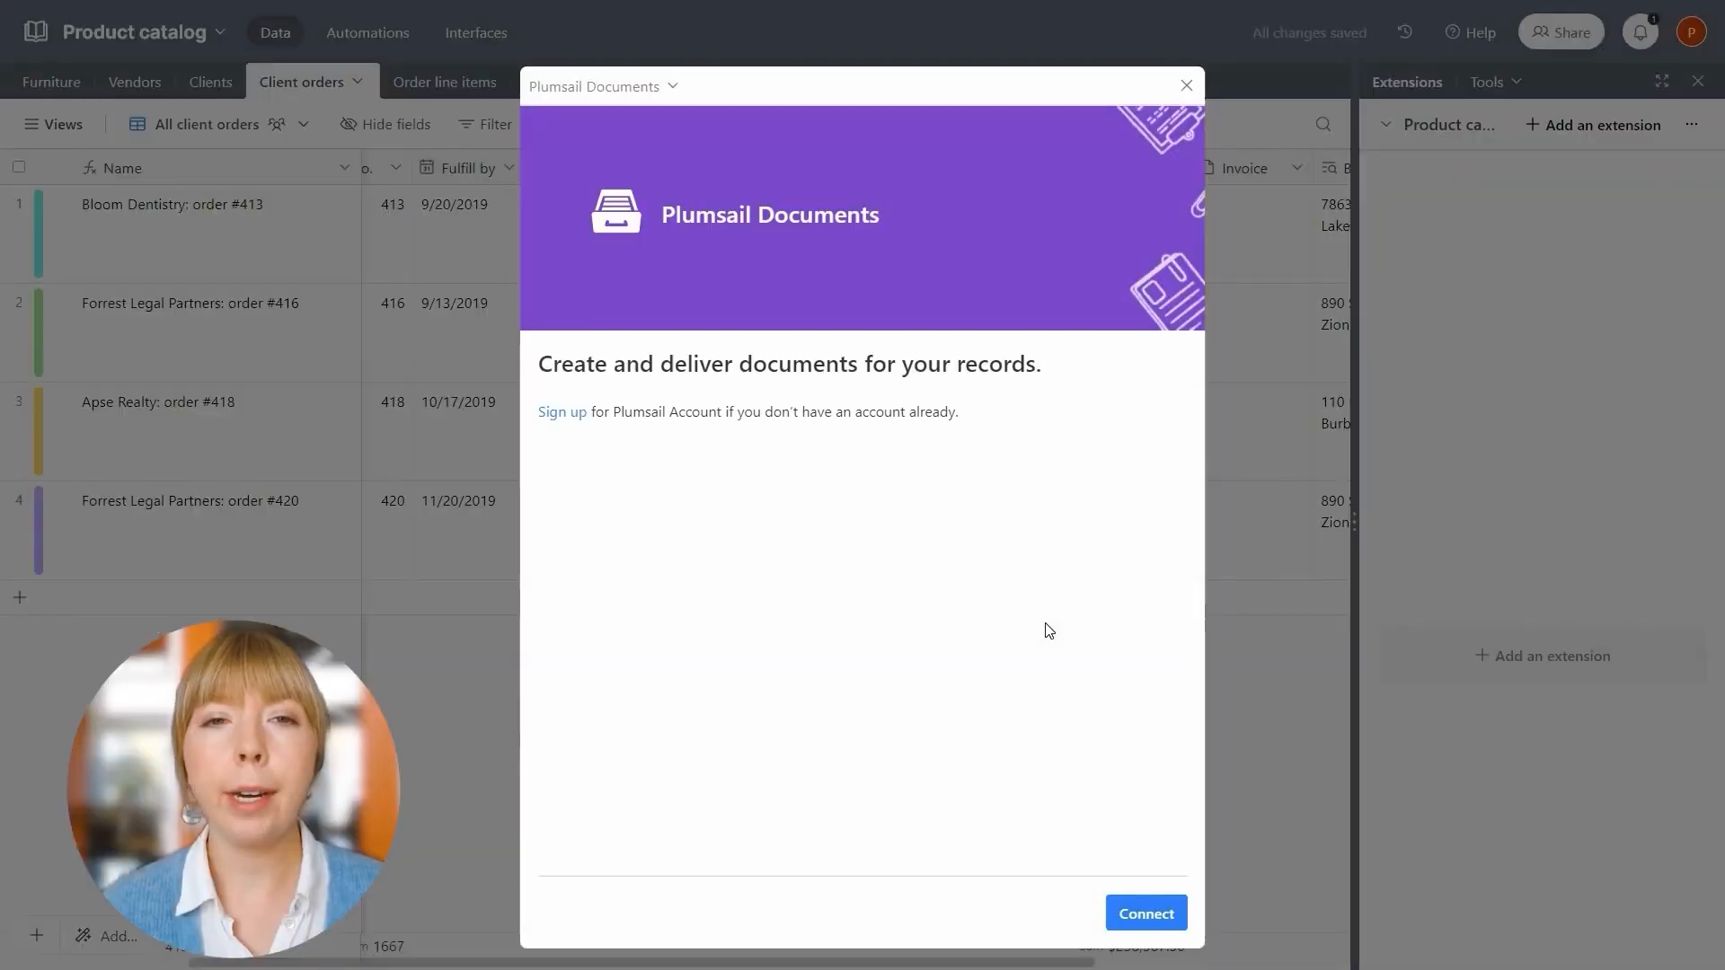
click(1120, 914)
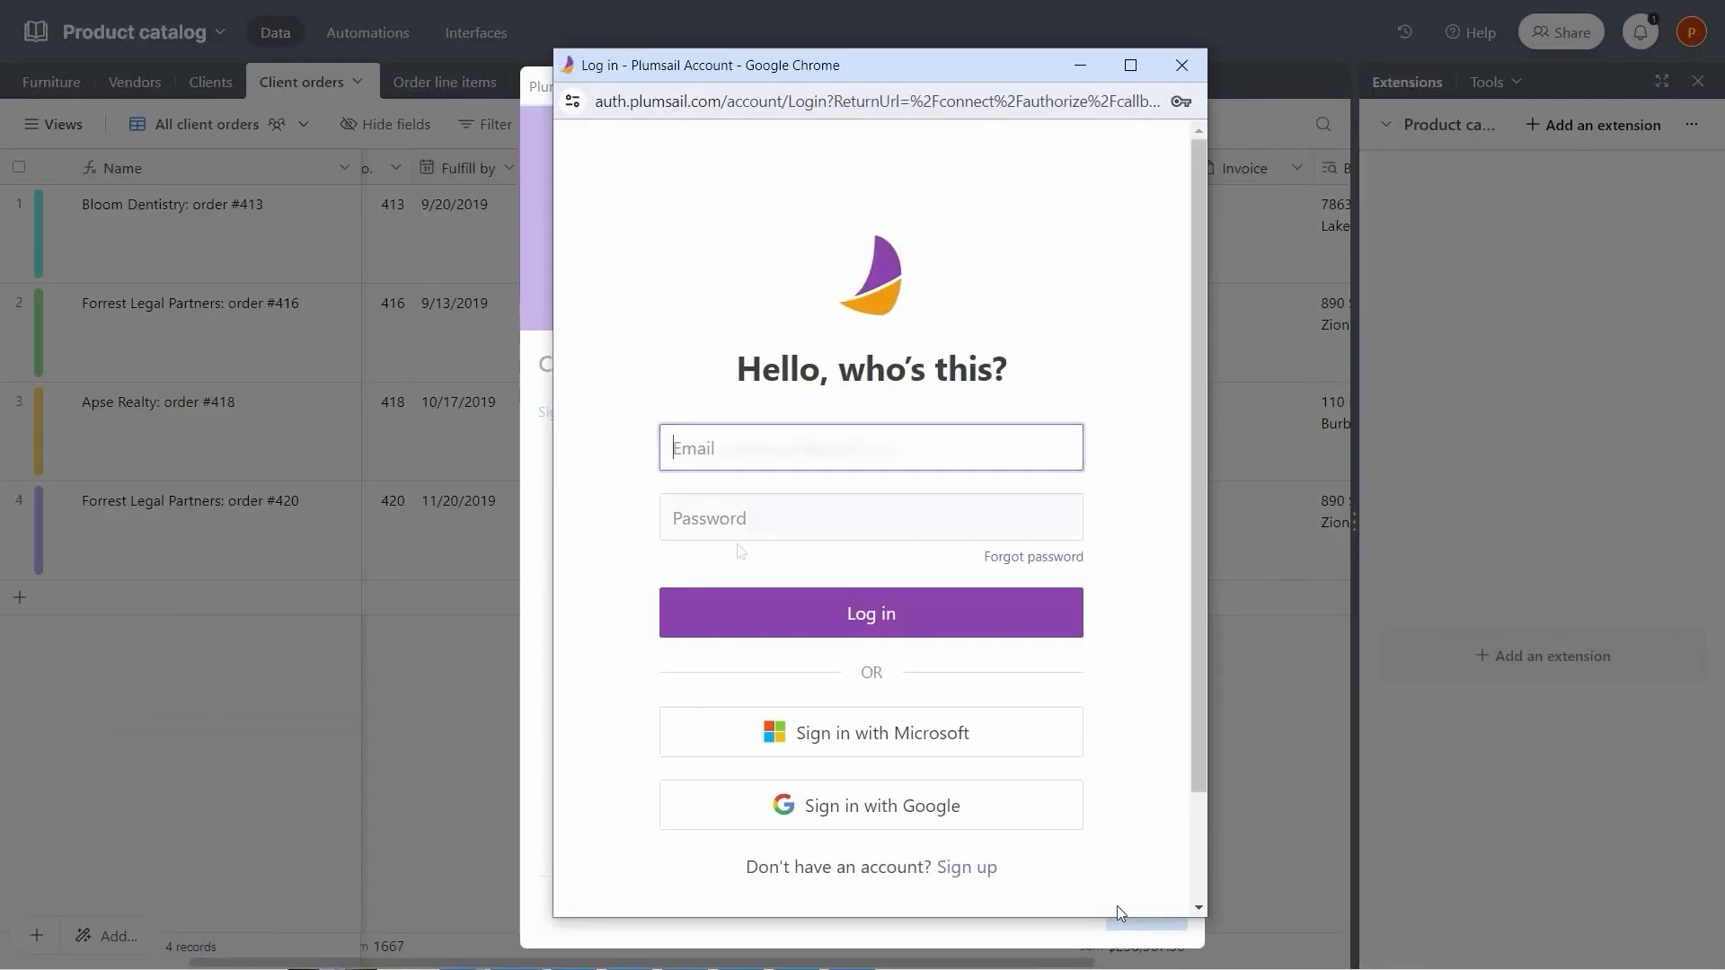
Log in to Plumsail and check the Process to start list, which has no processes yet
click(751, 618)
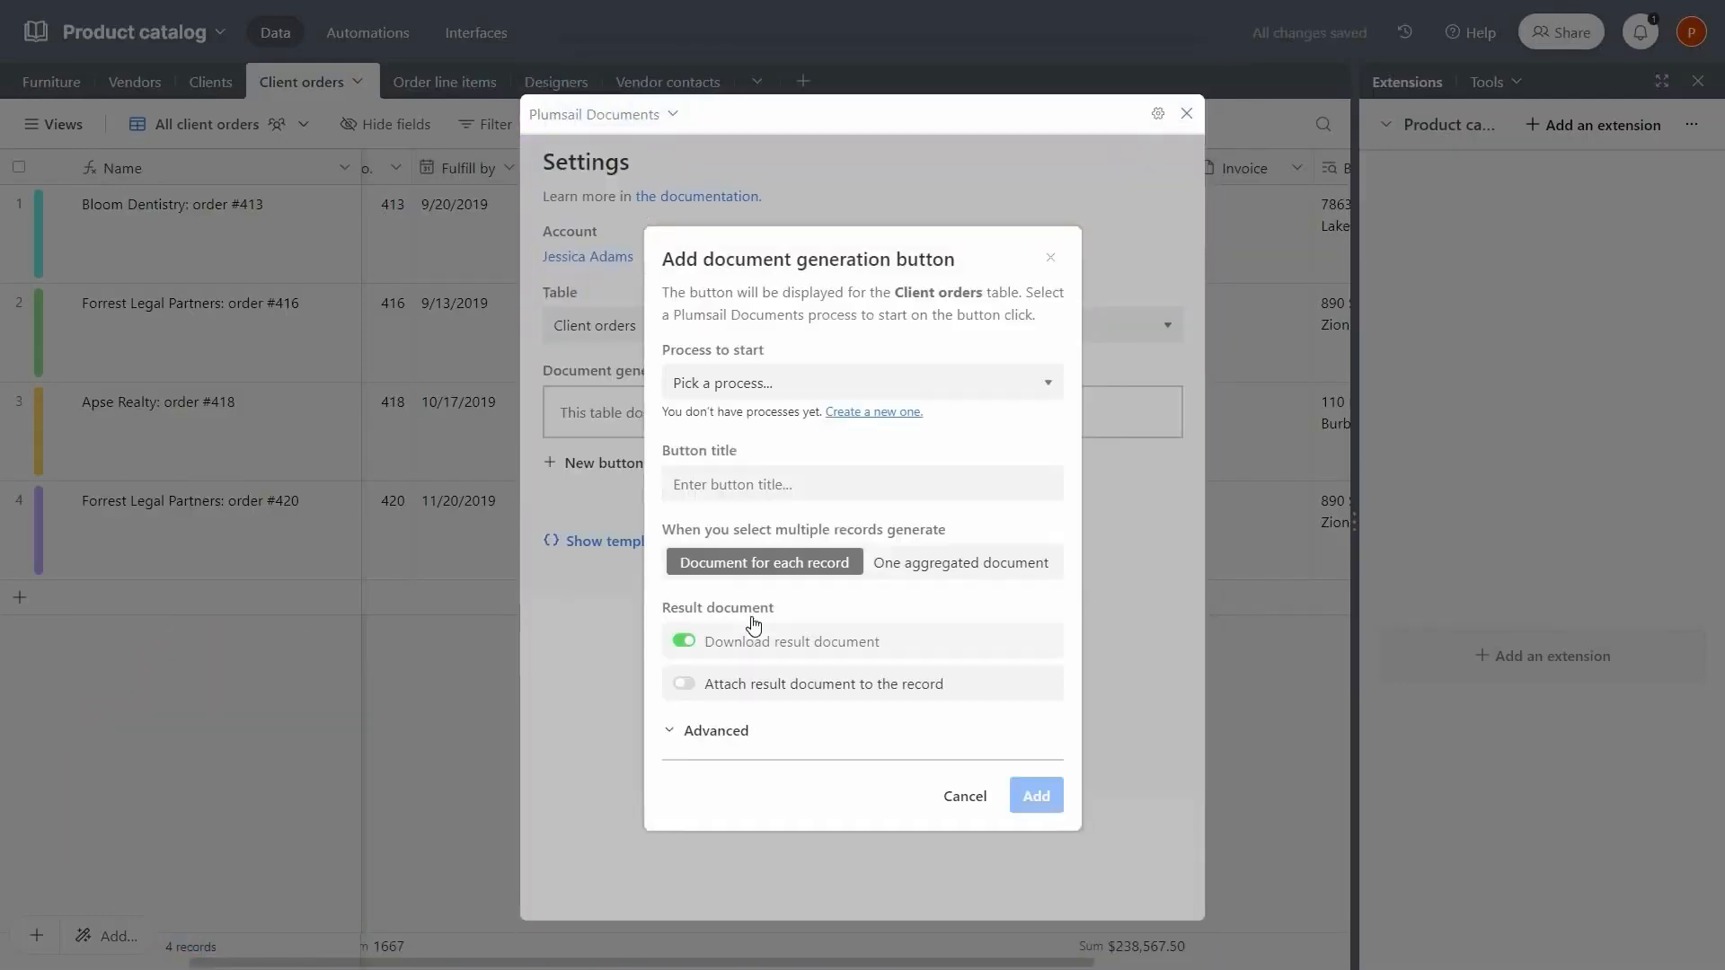
click(755, 398)
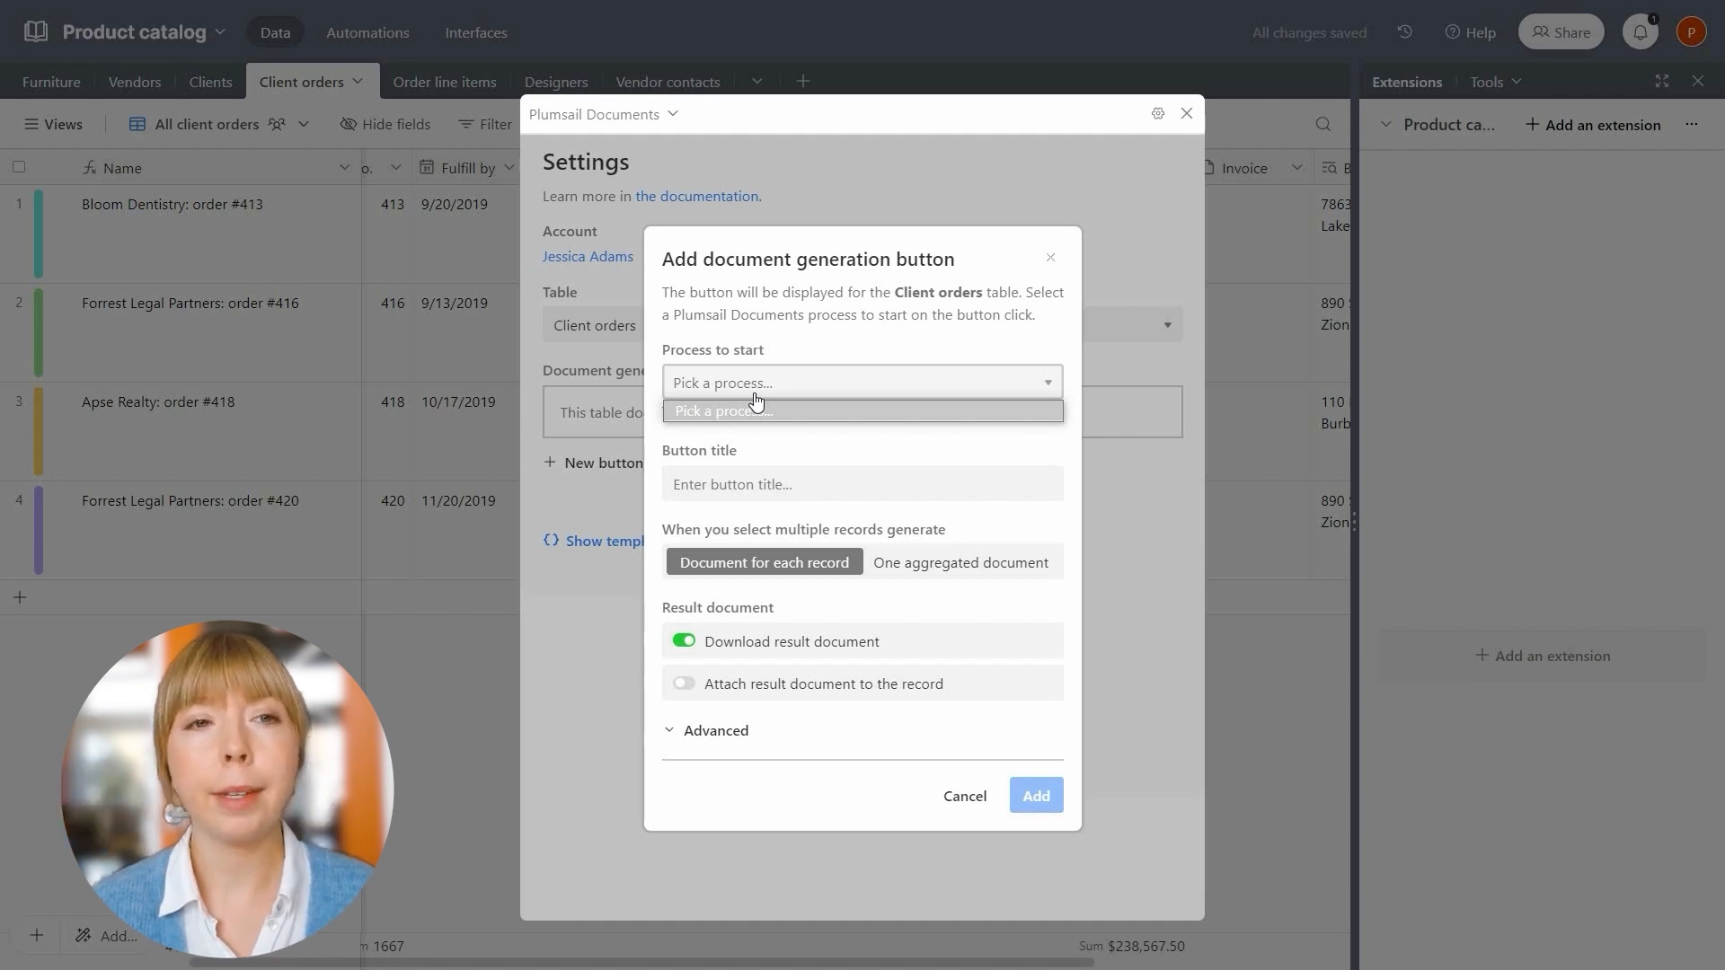
click(756, 402)
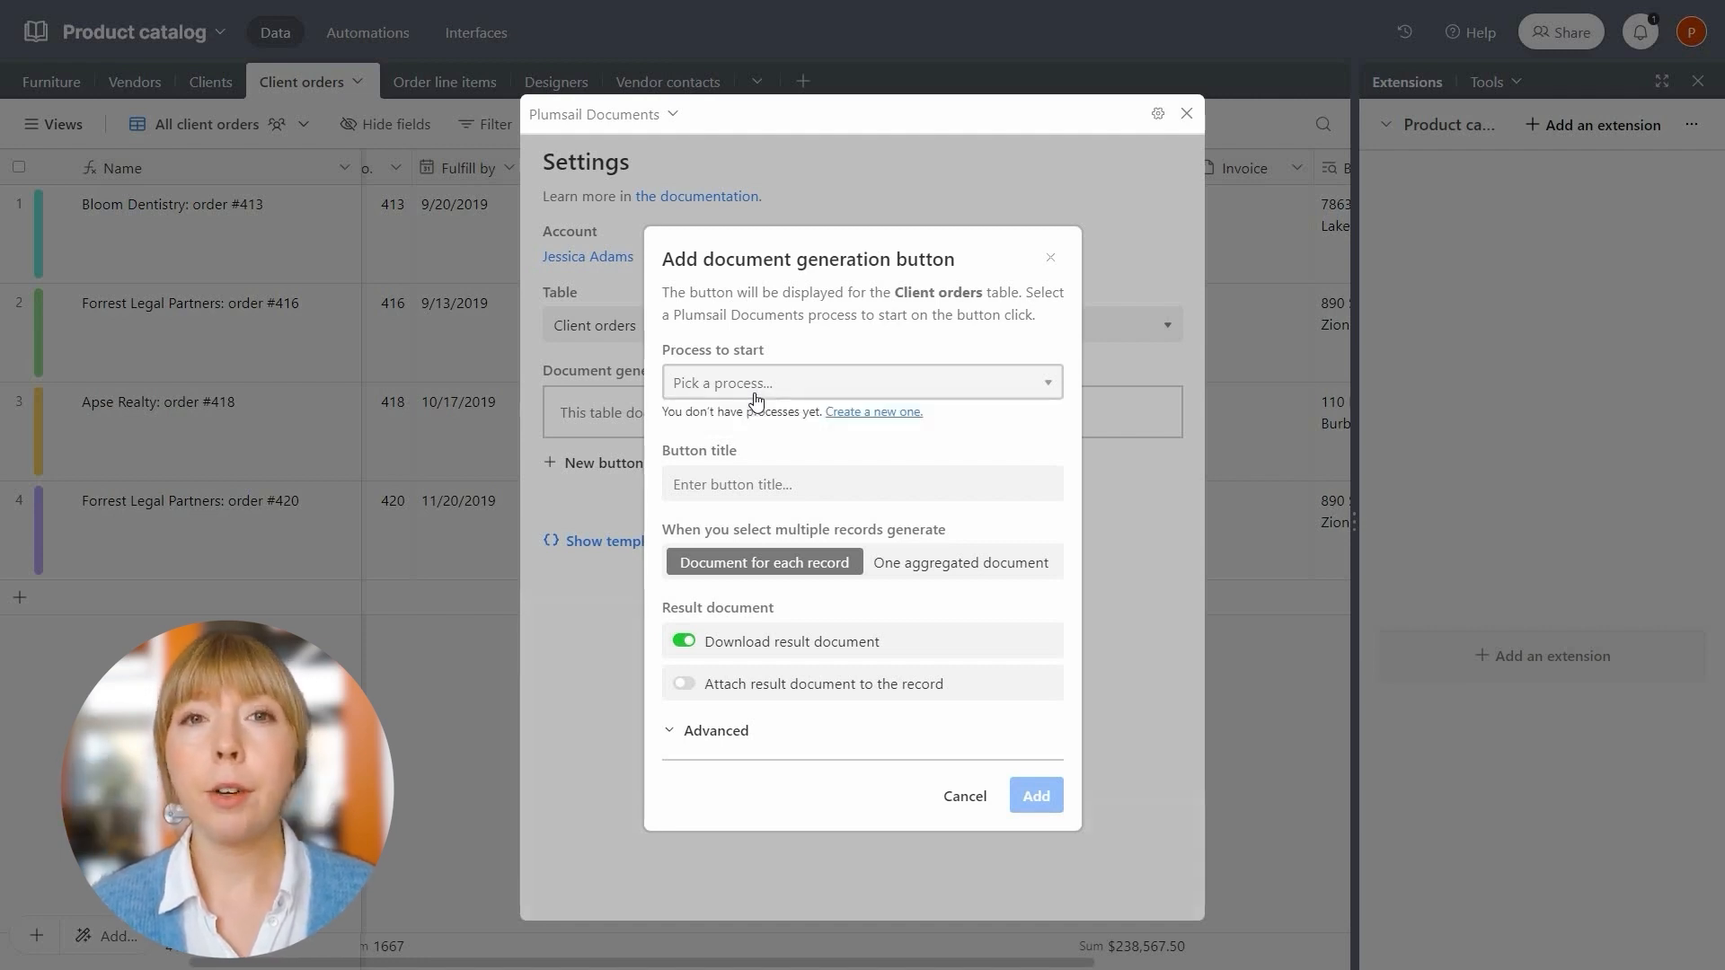
Create a process named 'Create Airtable Invoice' from the Airtable invoice template
click(859, 415)
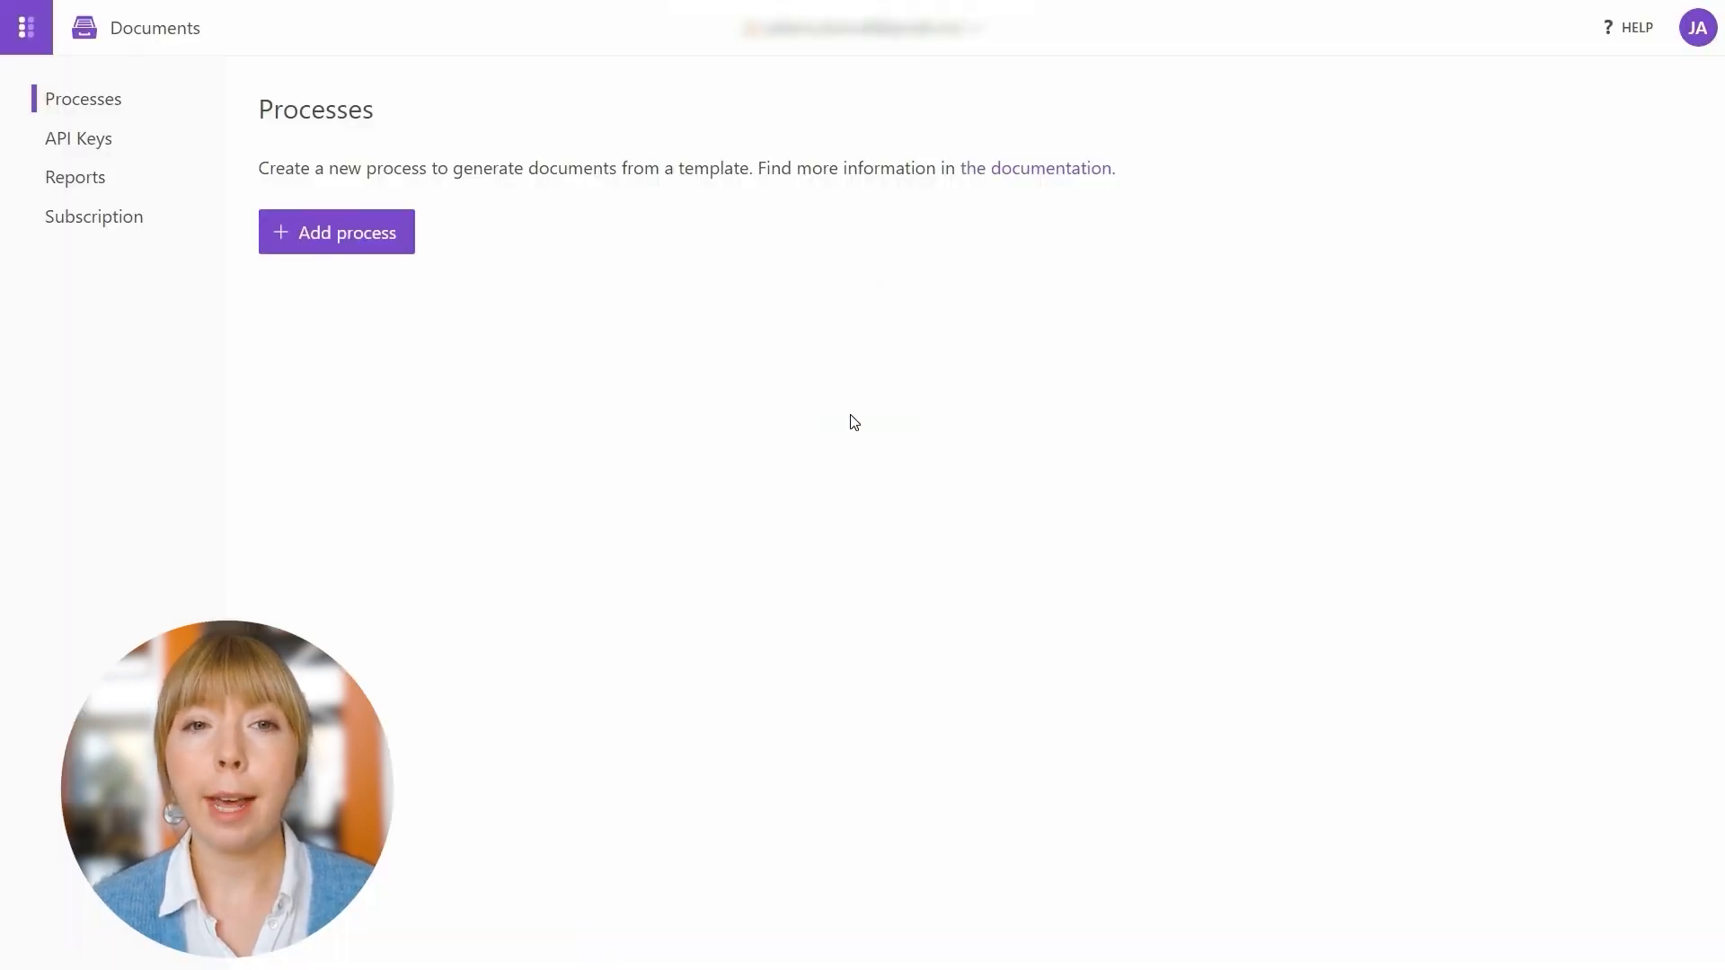
click(382, 250)
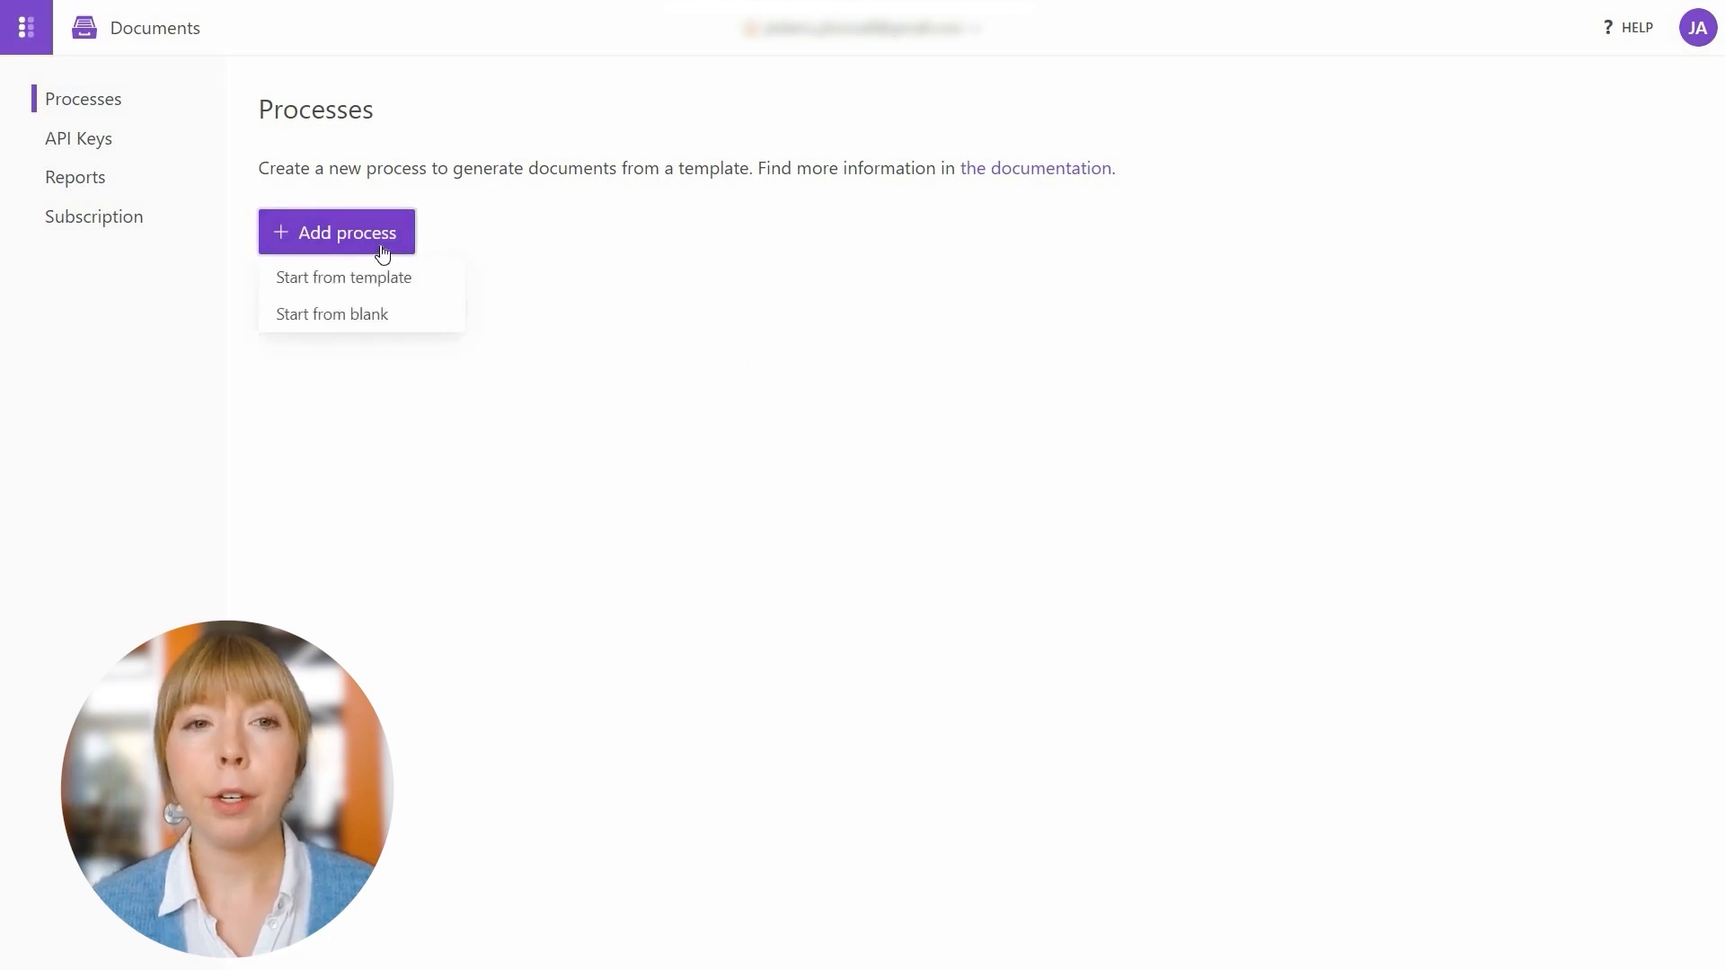
click(378, 275)
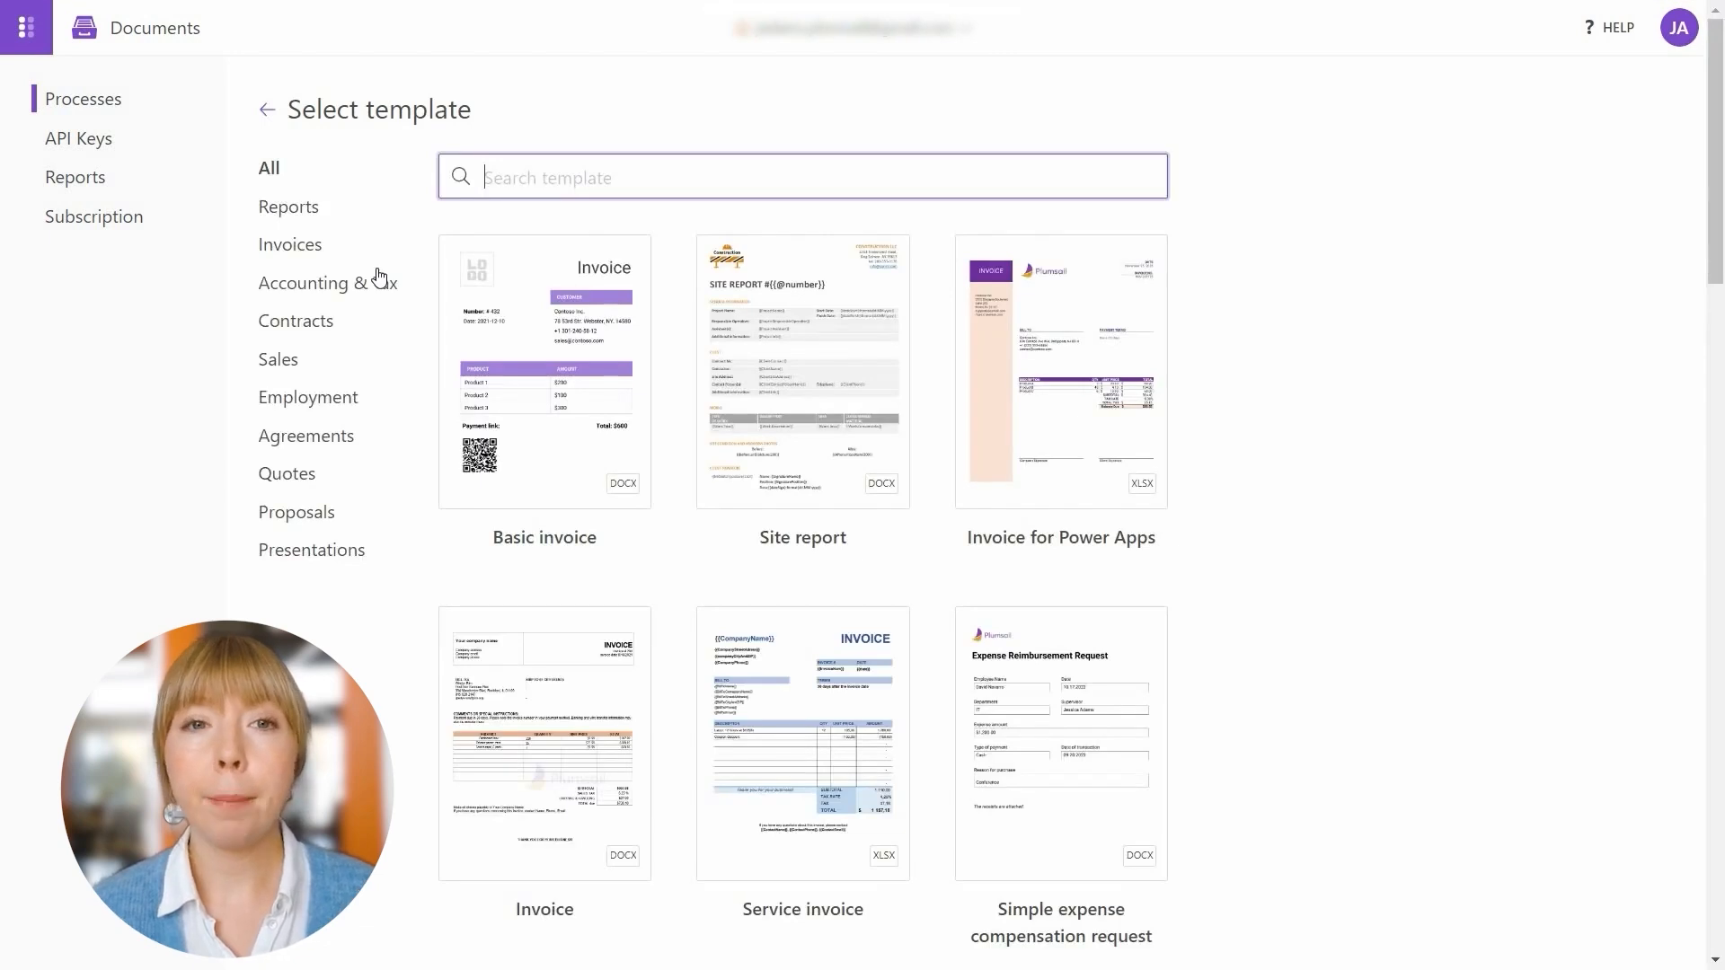
text(Airta)
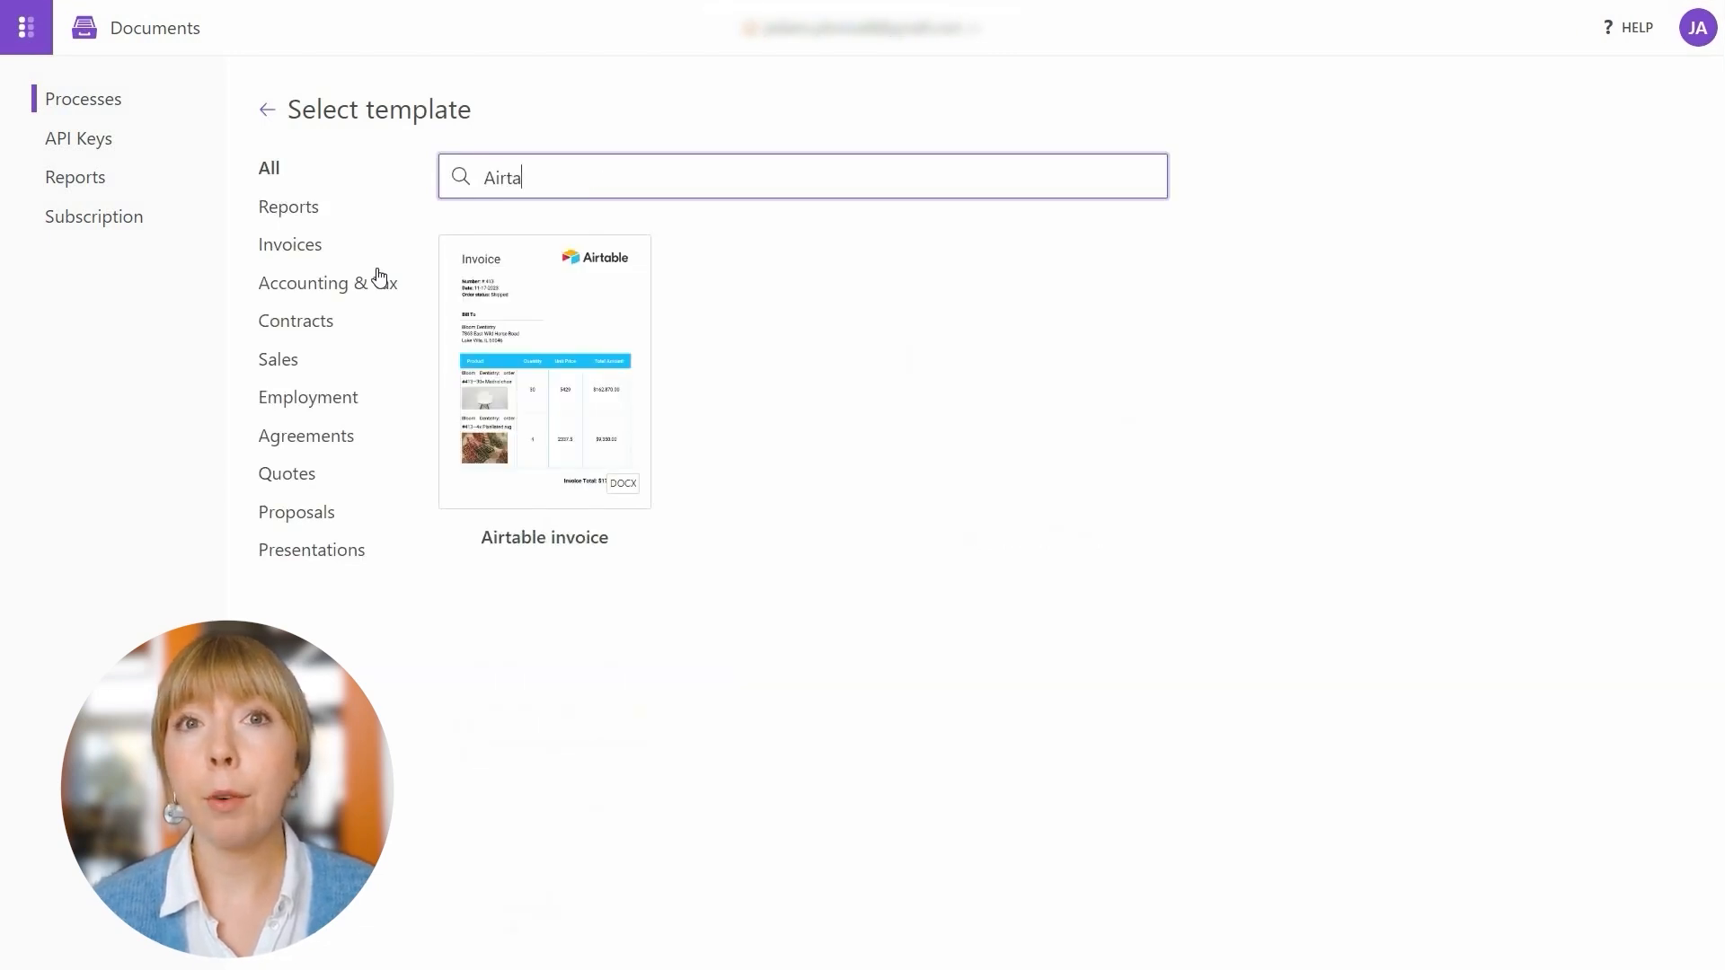
click(528, 388)
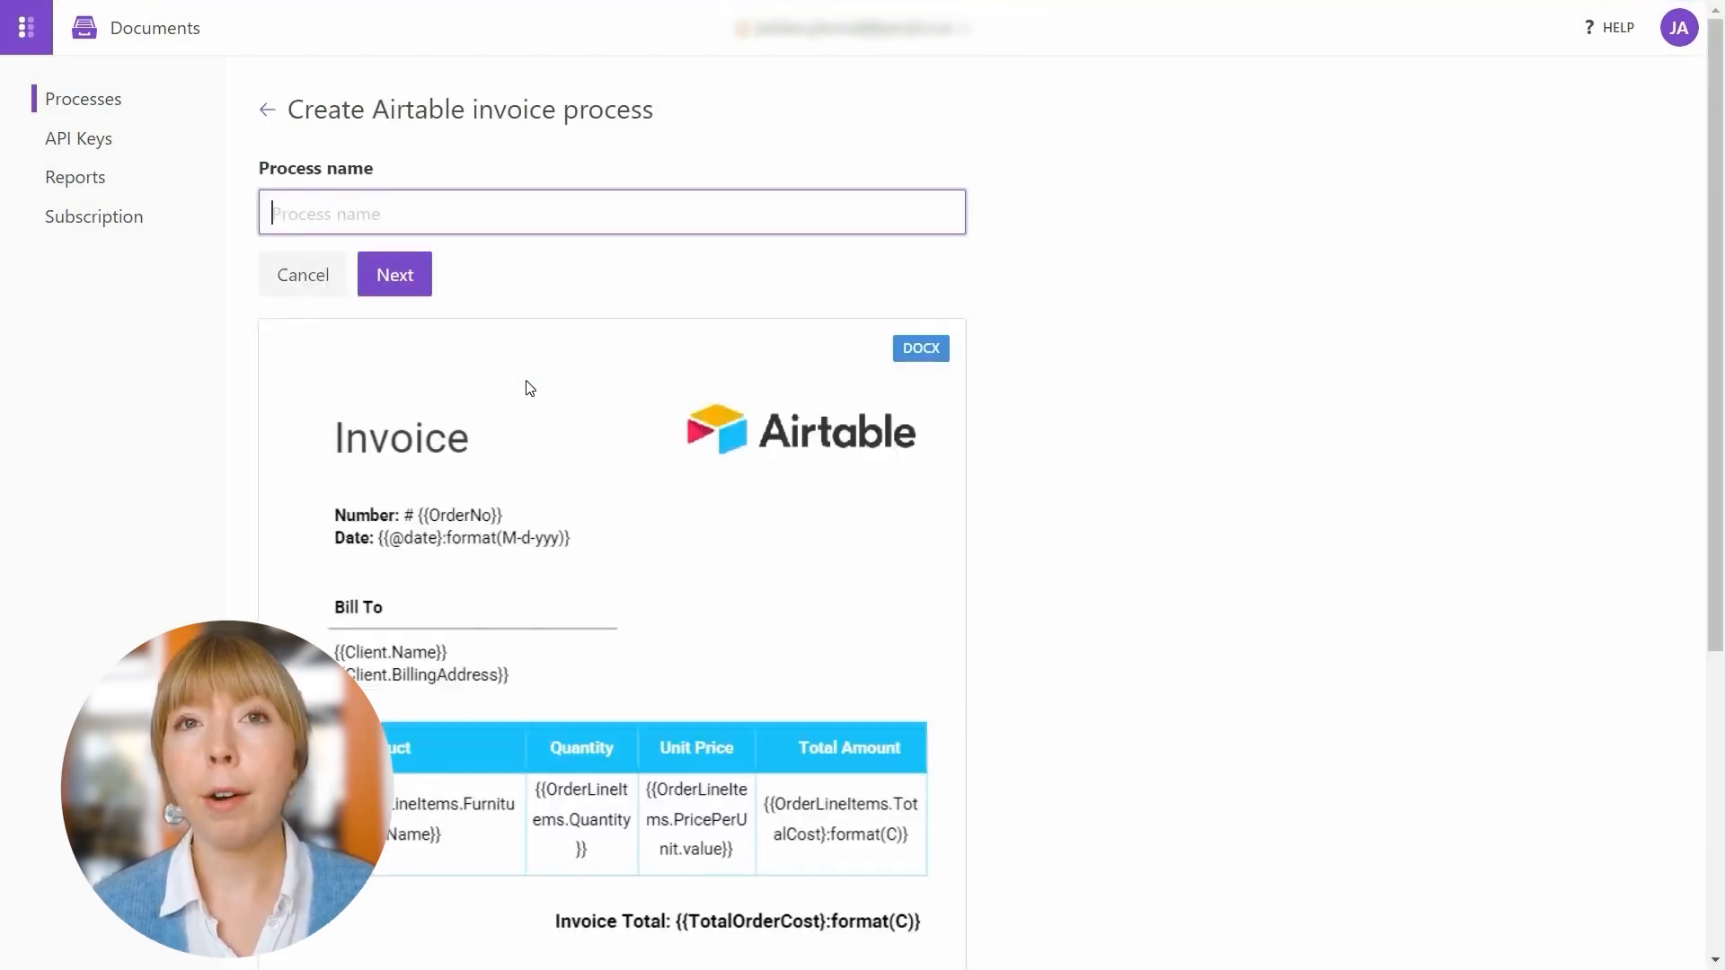
text(Create Airtable Invoice)
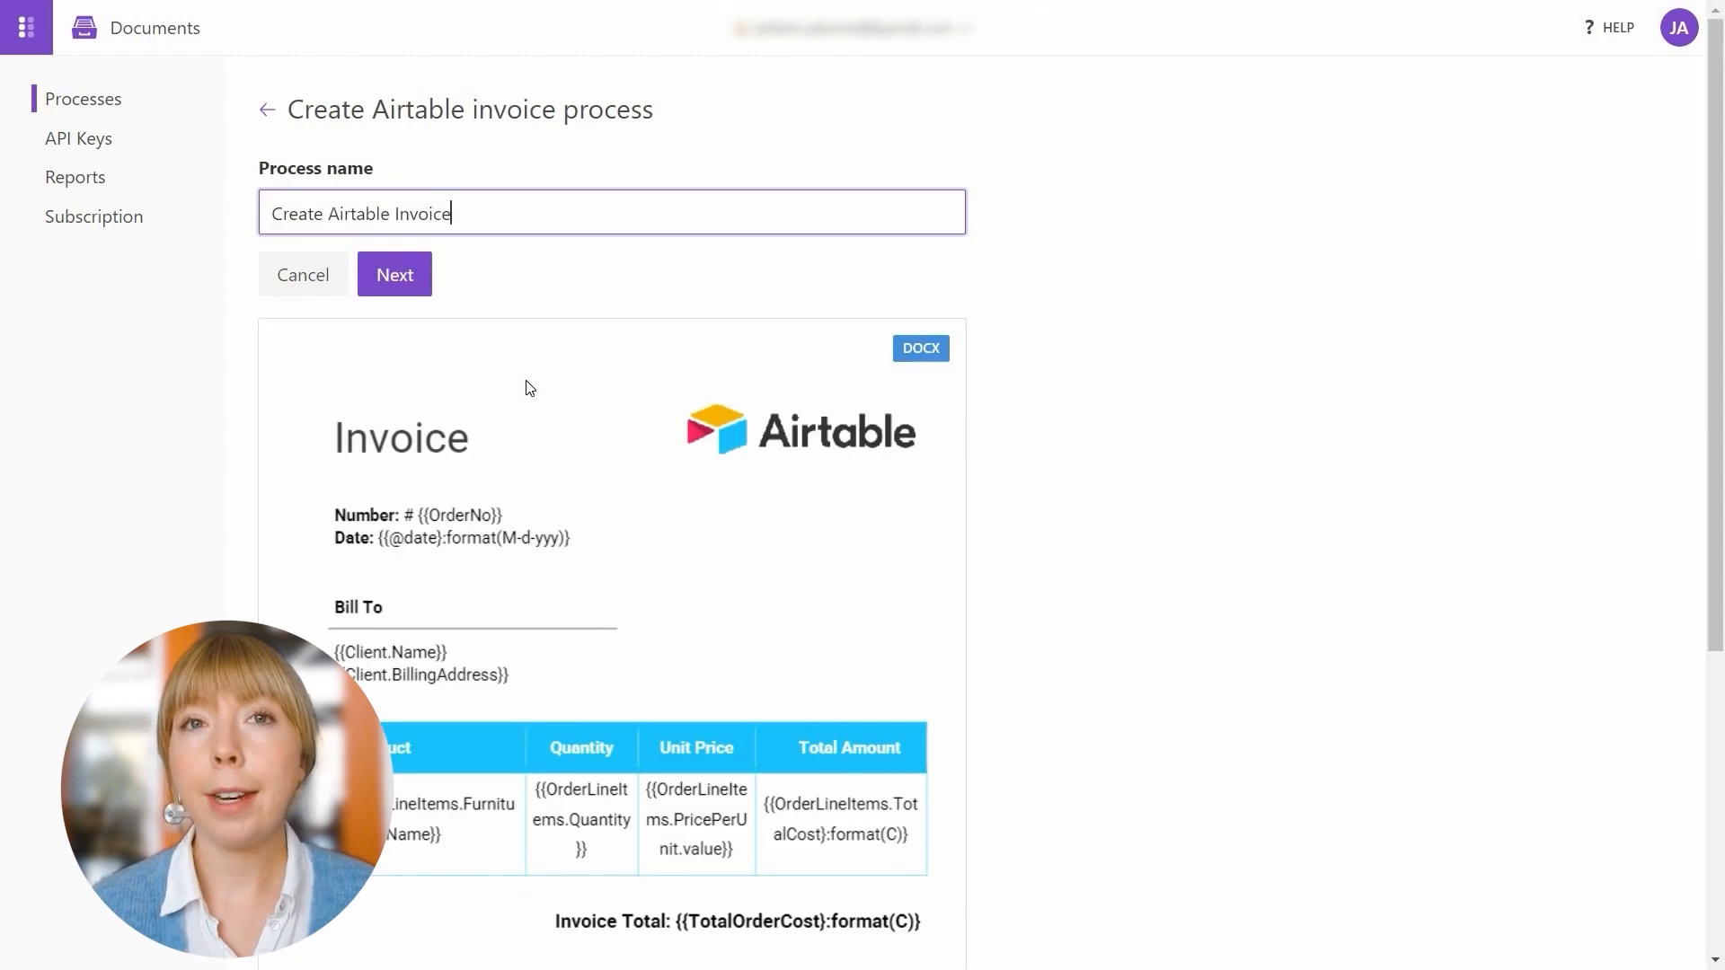
click(392, 284)
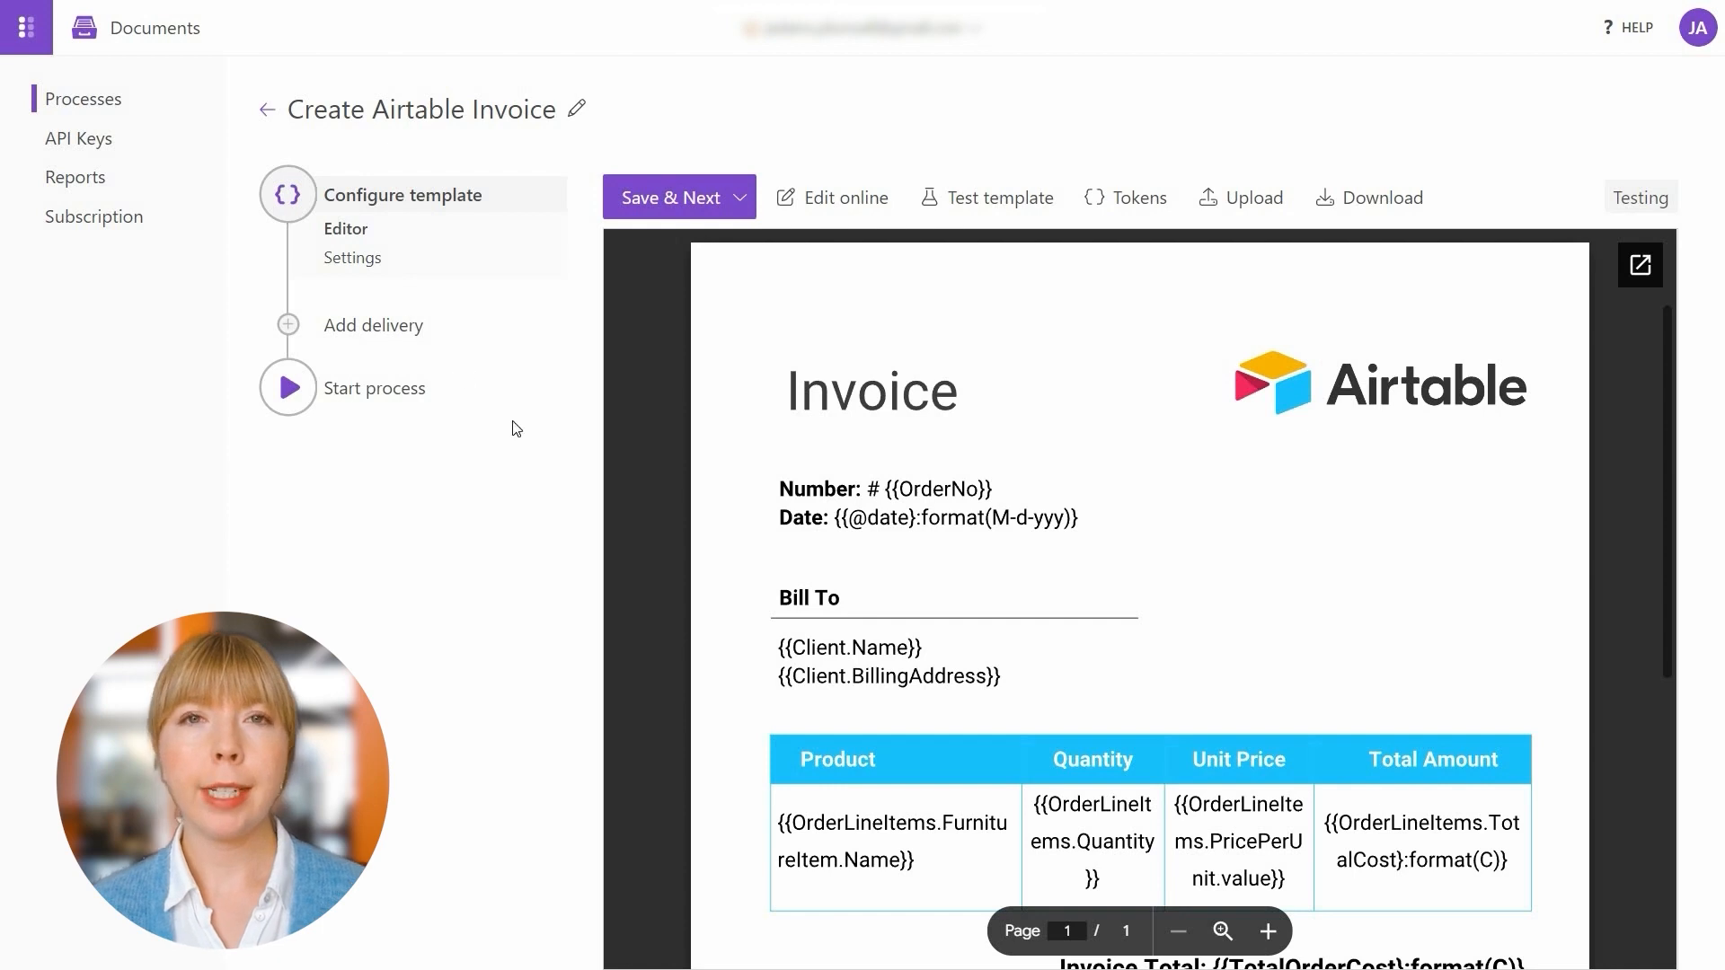
double_click(819, 643)
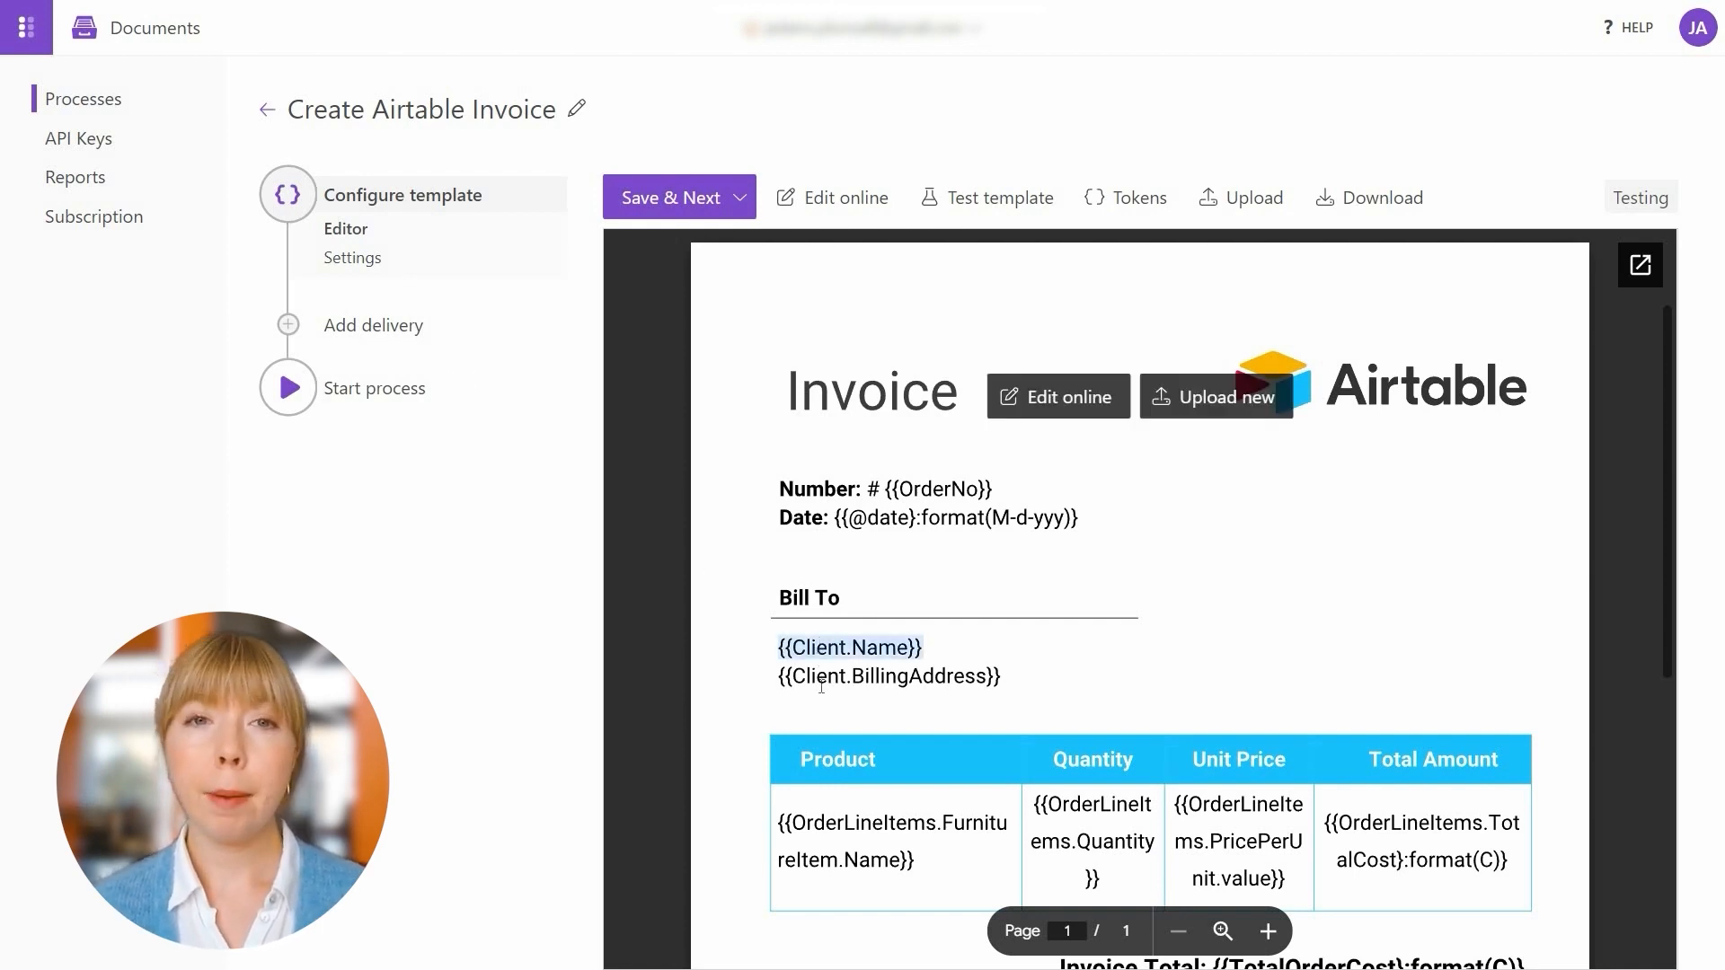
double_click(823, 680)
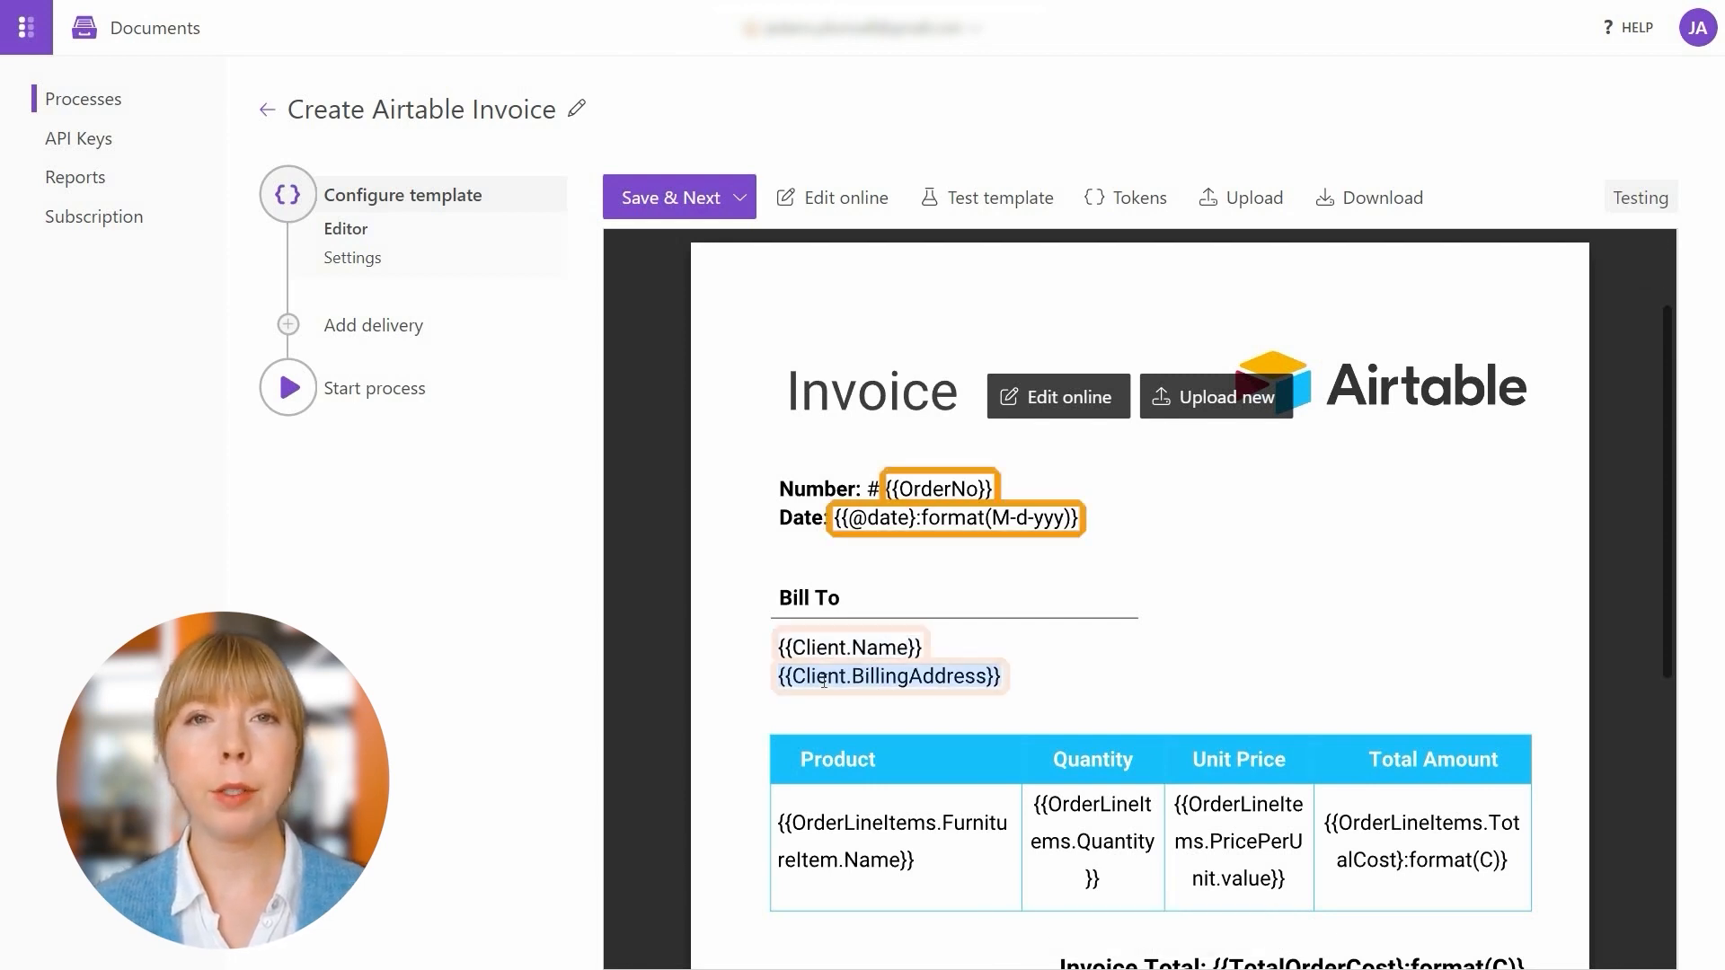
double_click(780, 822)
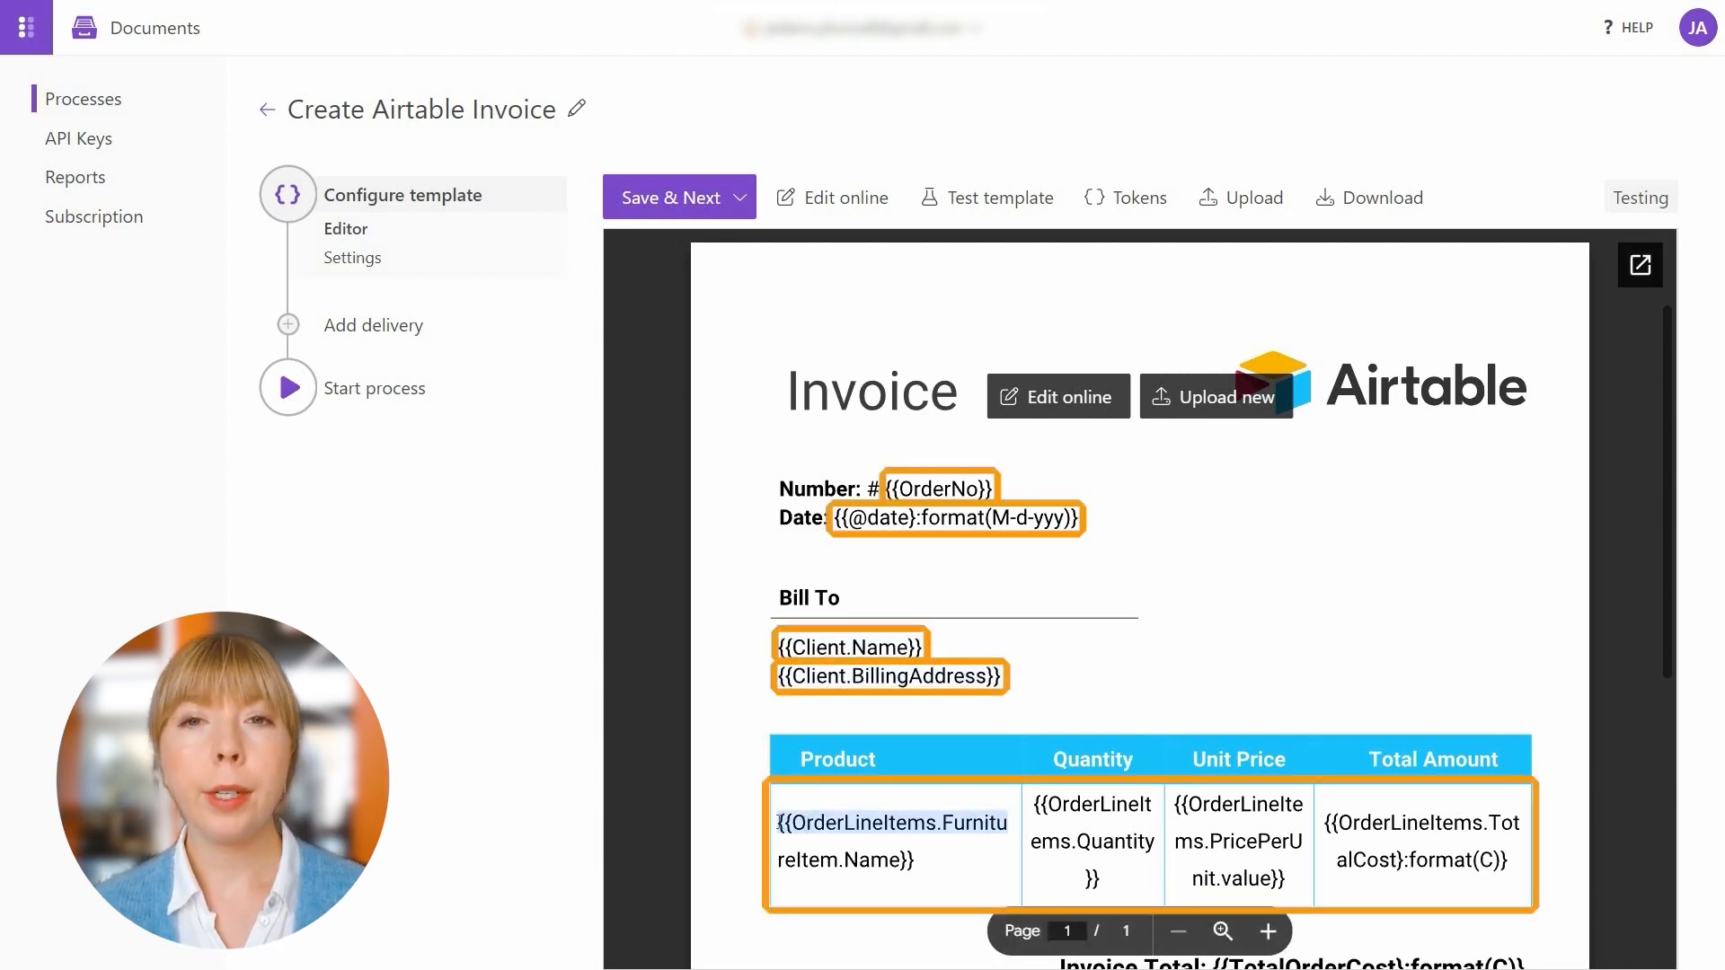
click(779, 822)
drag(780, 822, 920, 860)
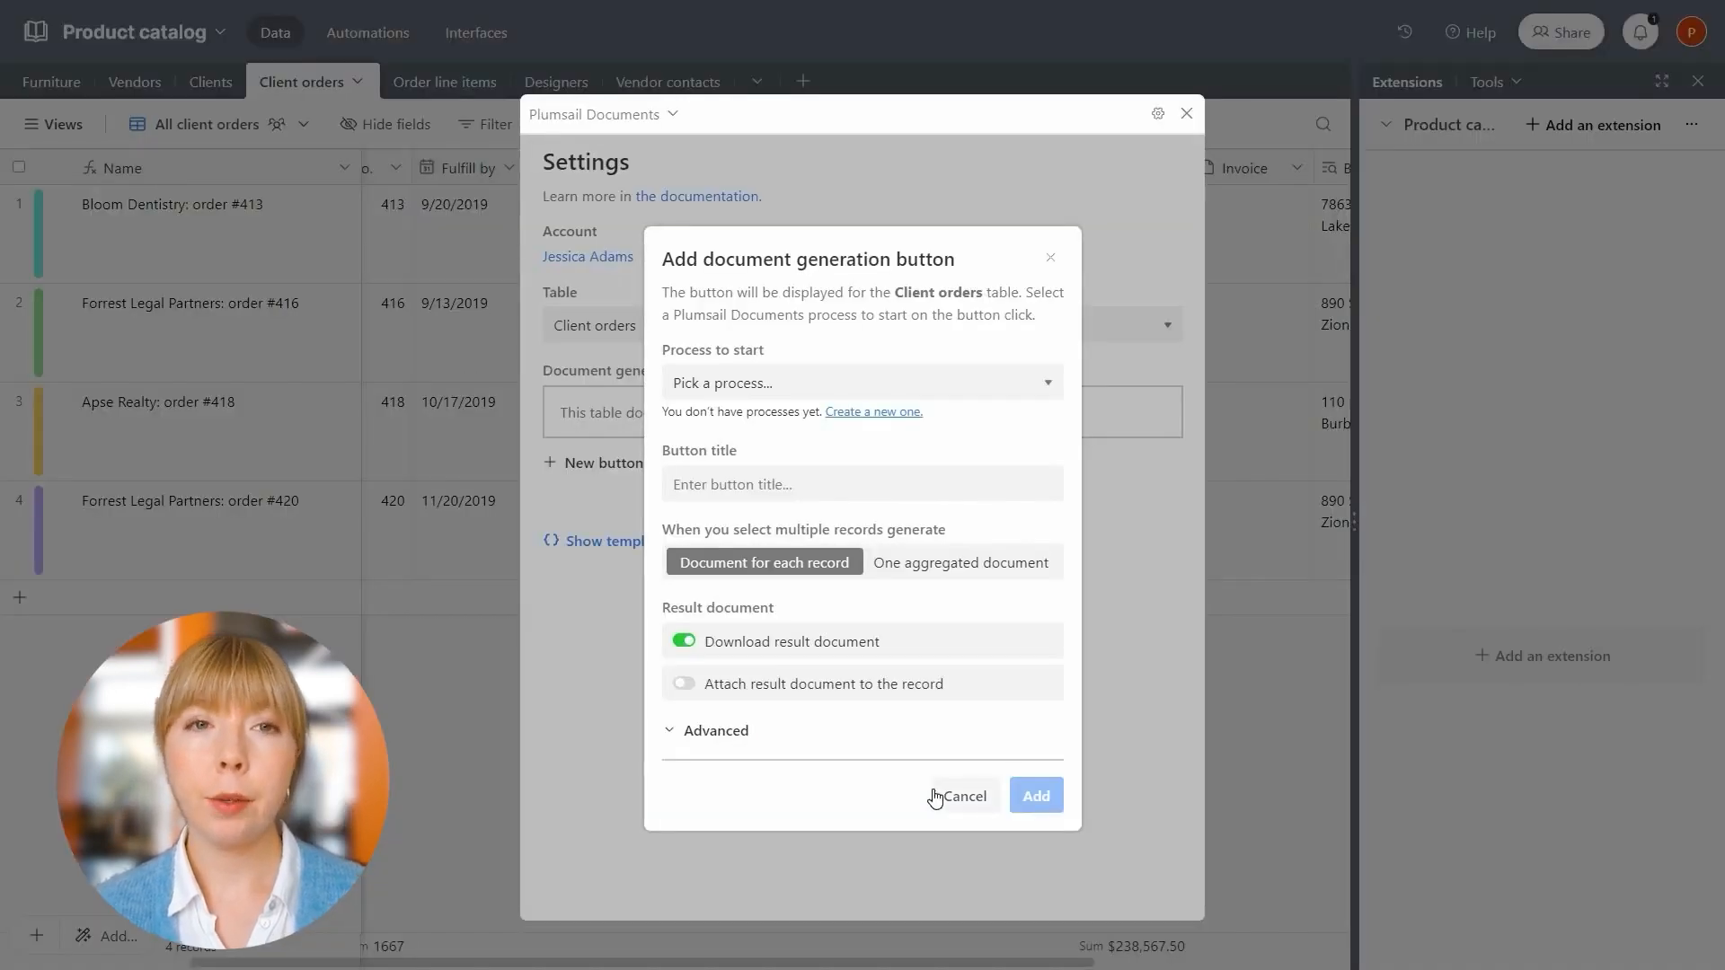
Copy the Status > name token from the Plumsail template tokens list
click(1050, 258)
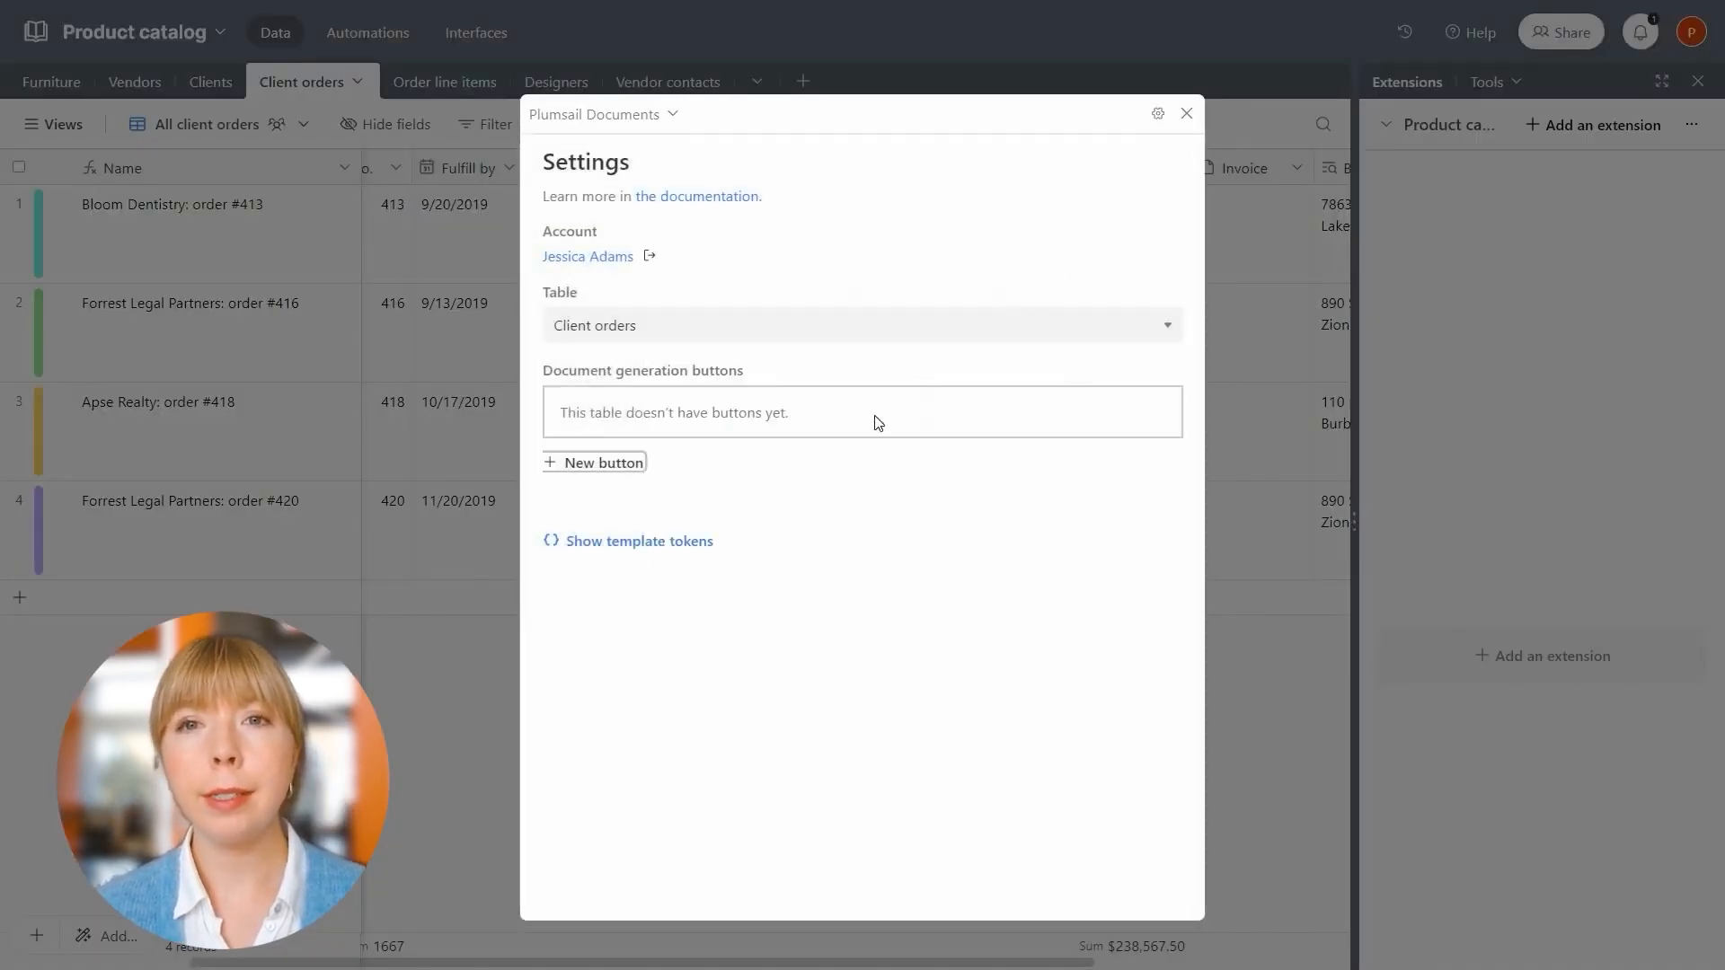
click(673, 542)
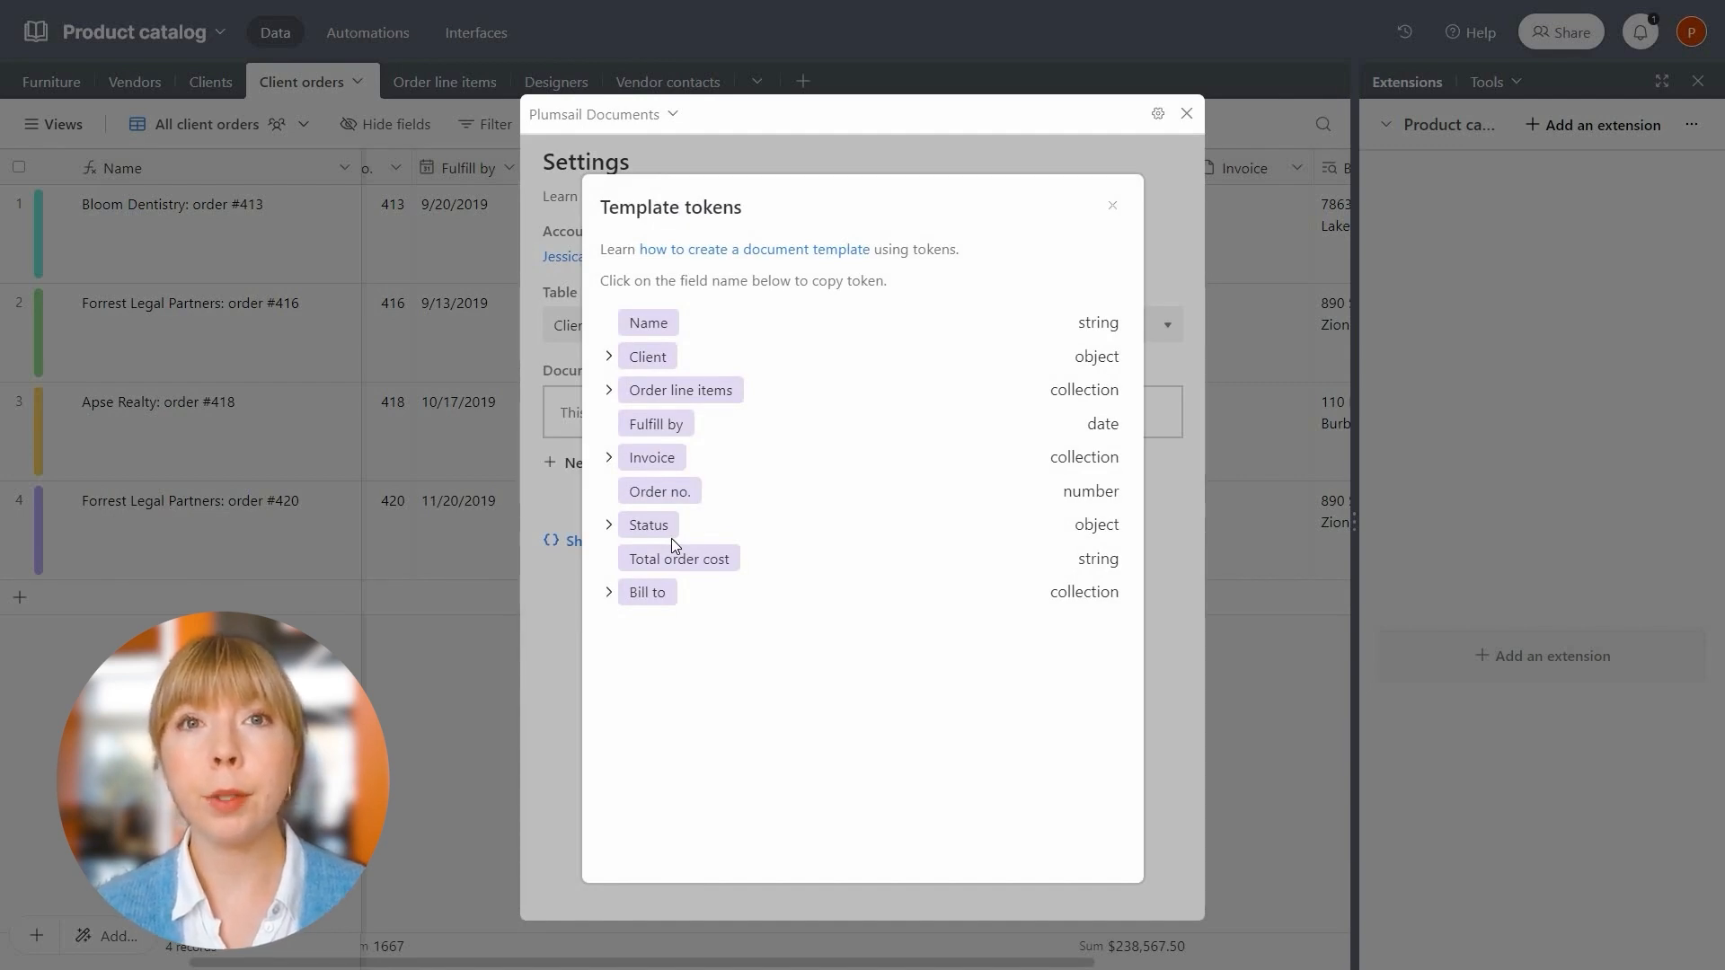
click(609, 527)
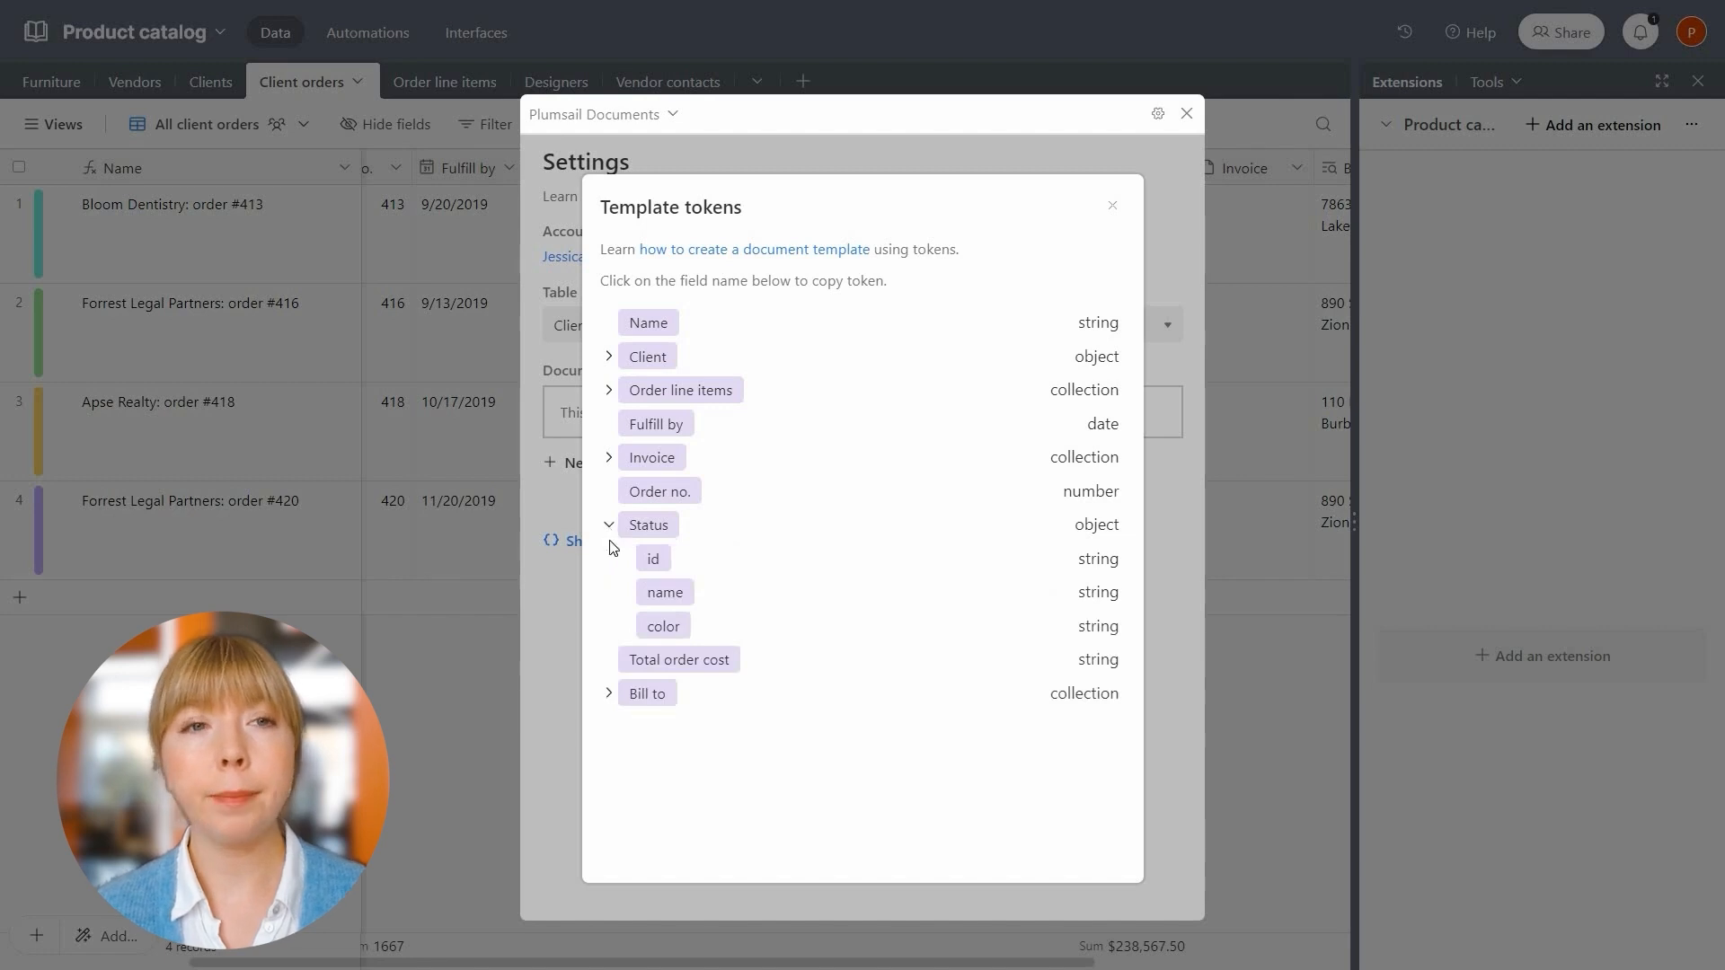
click(662, 595)
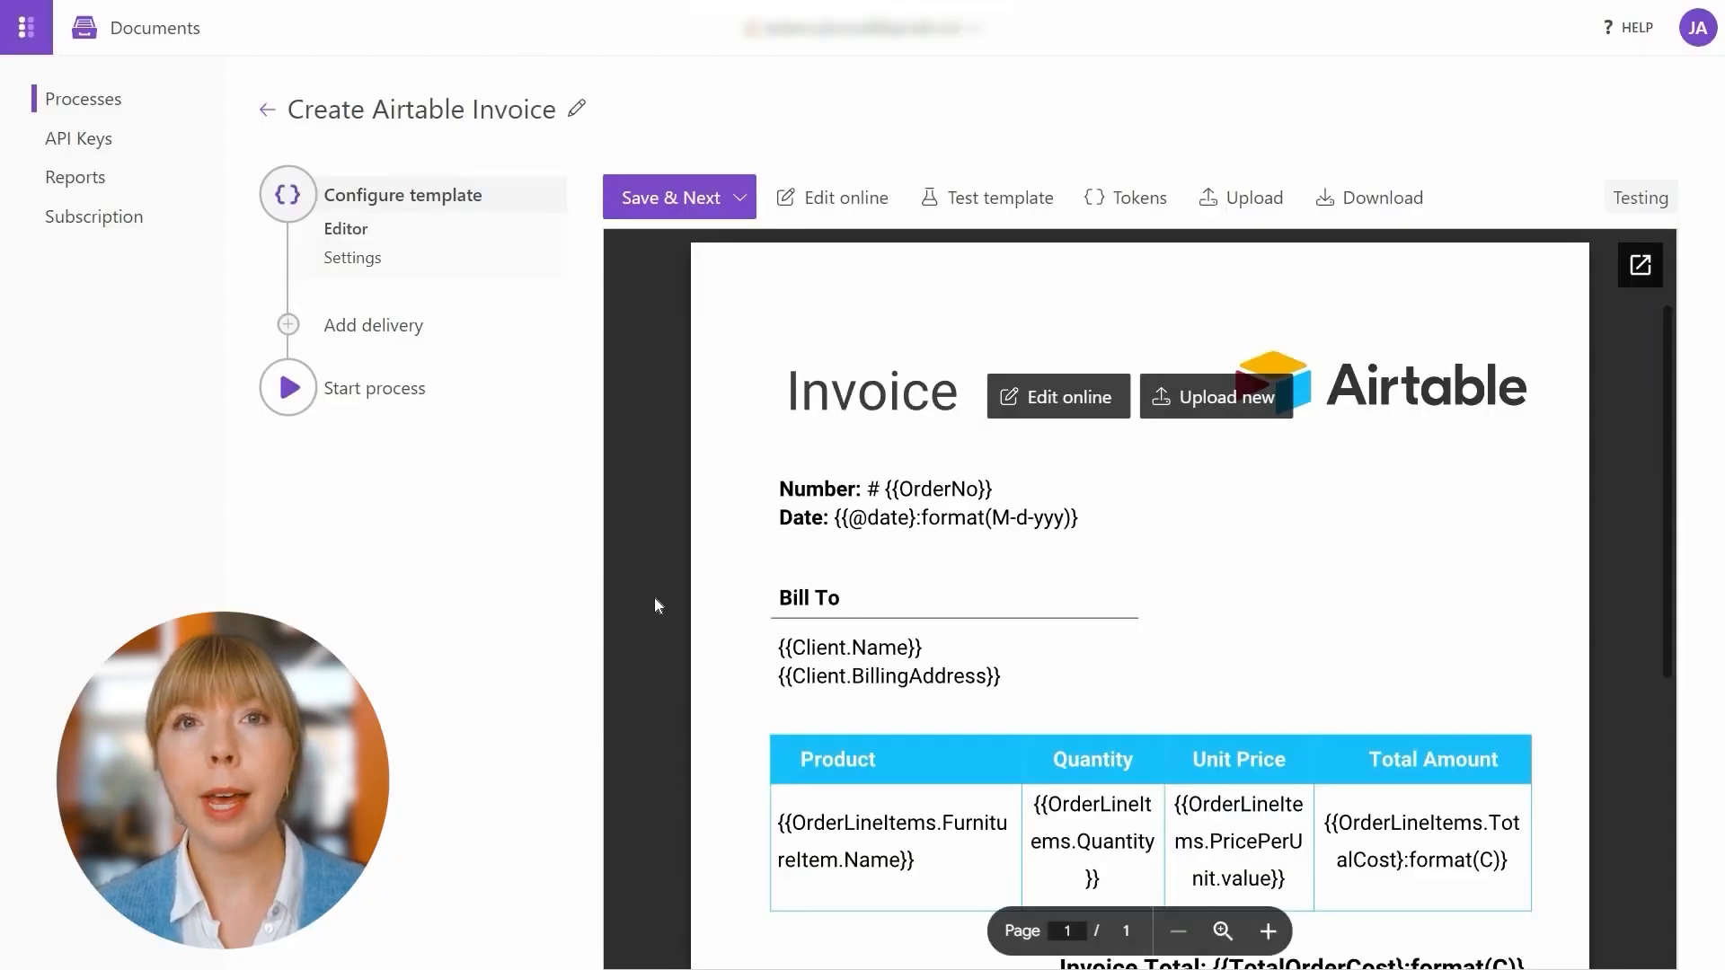
Add a line with a bold 'Order Status:' label and the {{Status.name}} token below the Date line
click(1060, 413)
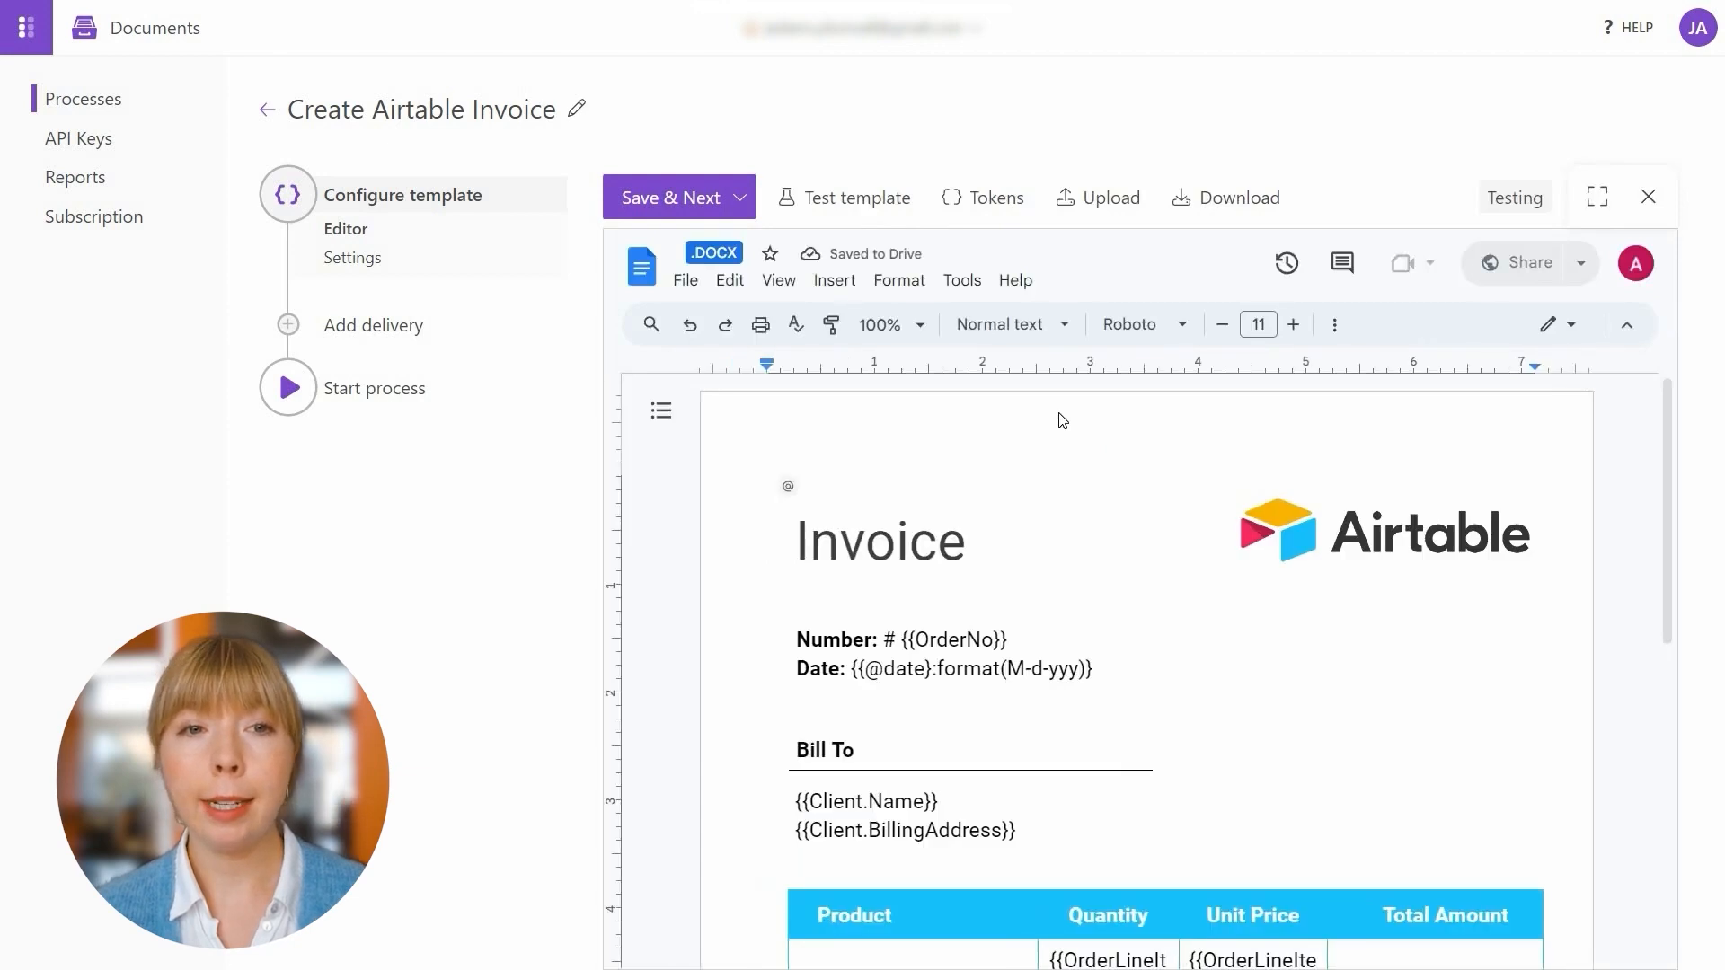
click(1101, 666)
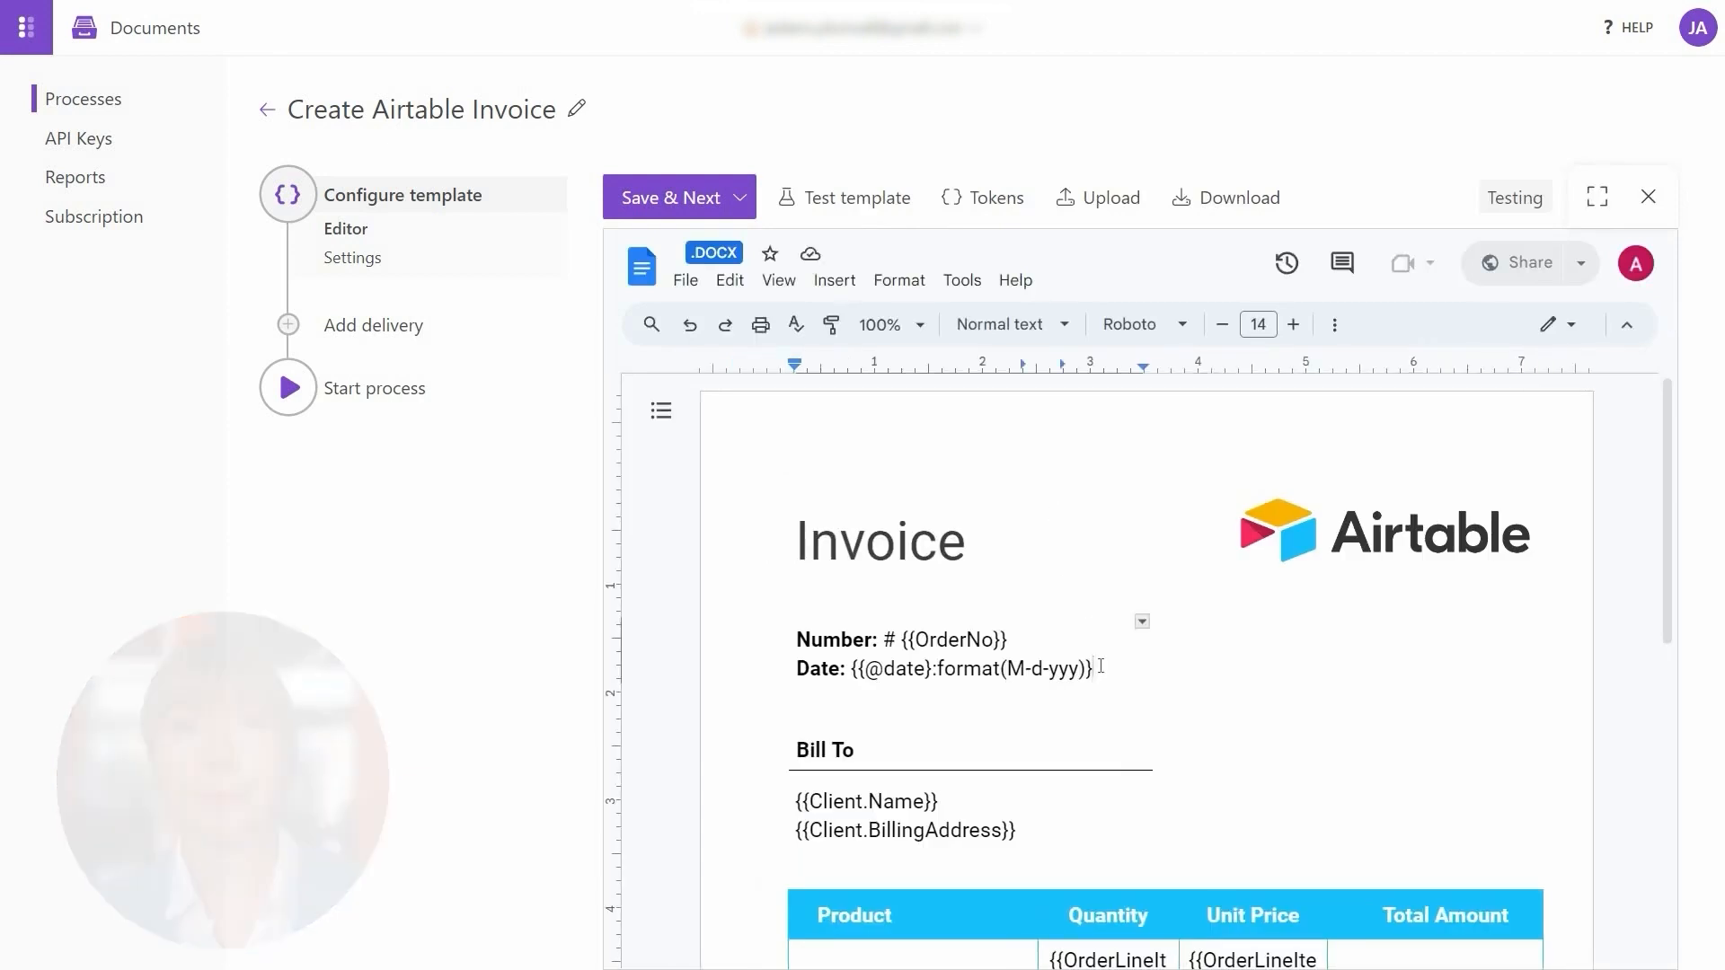
key(Return)
text(Order Status:)
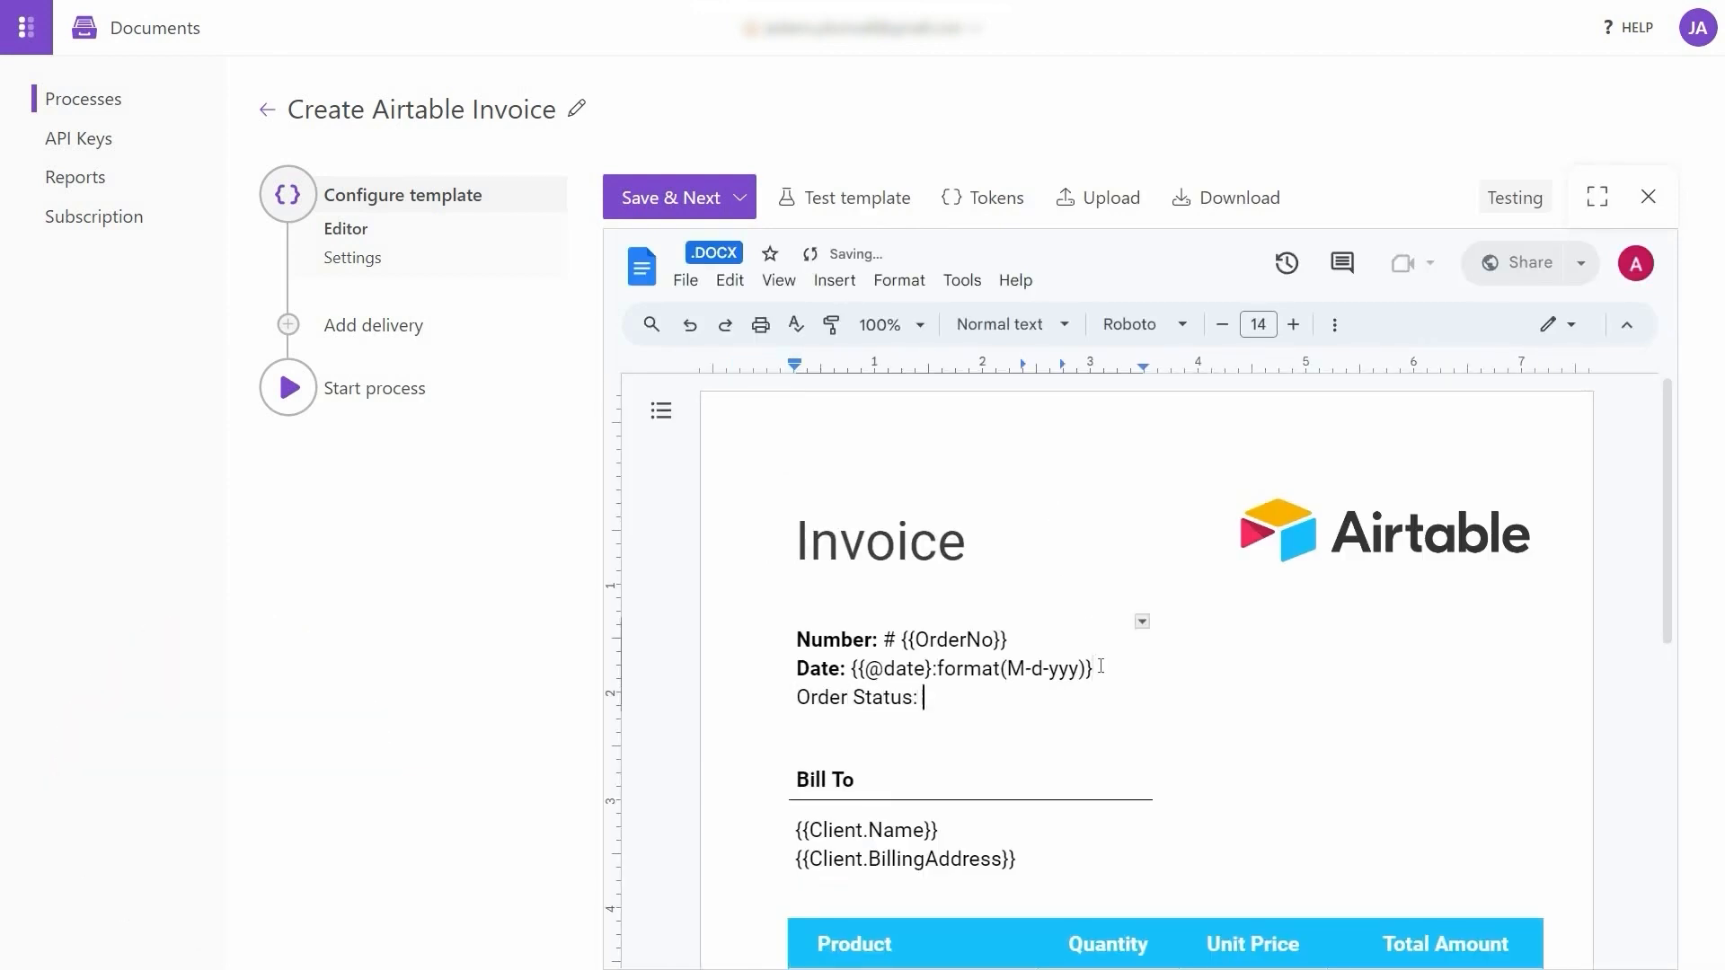
key(ctrl+v)
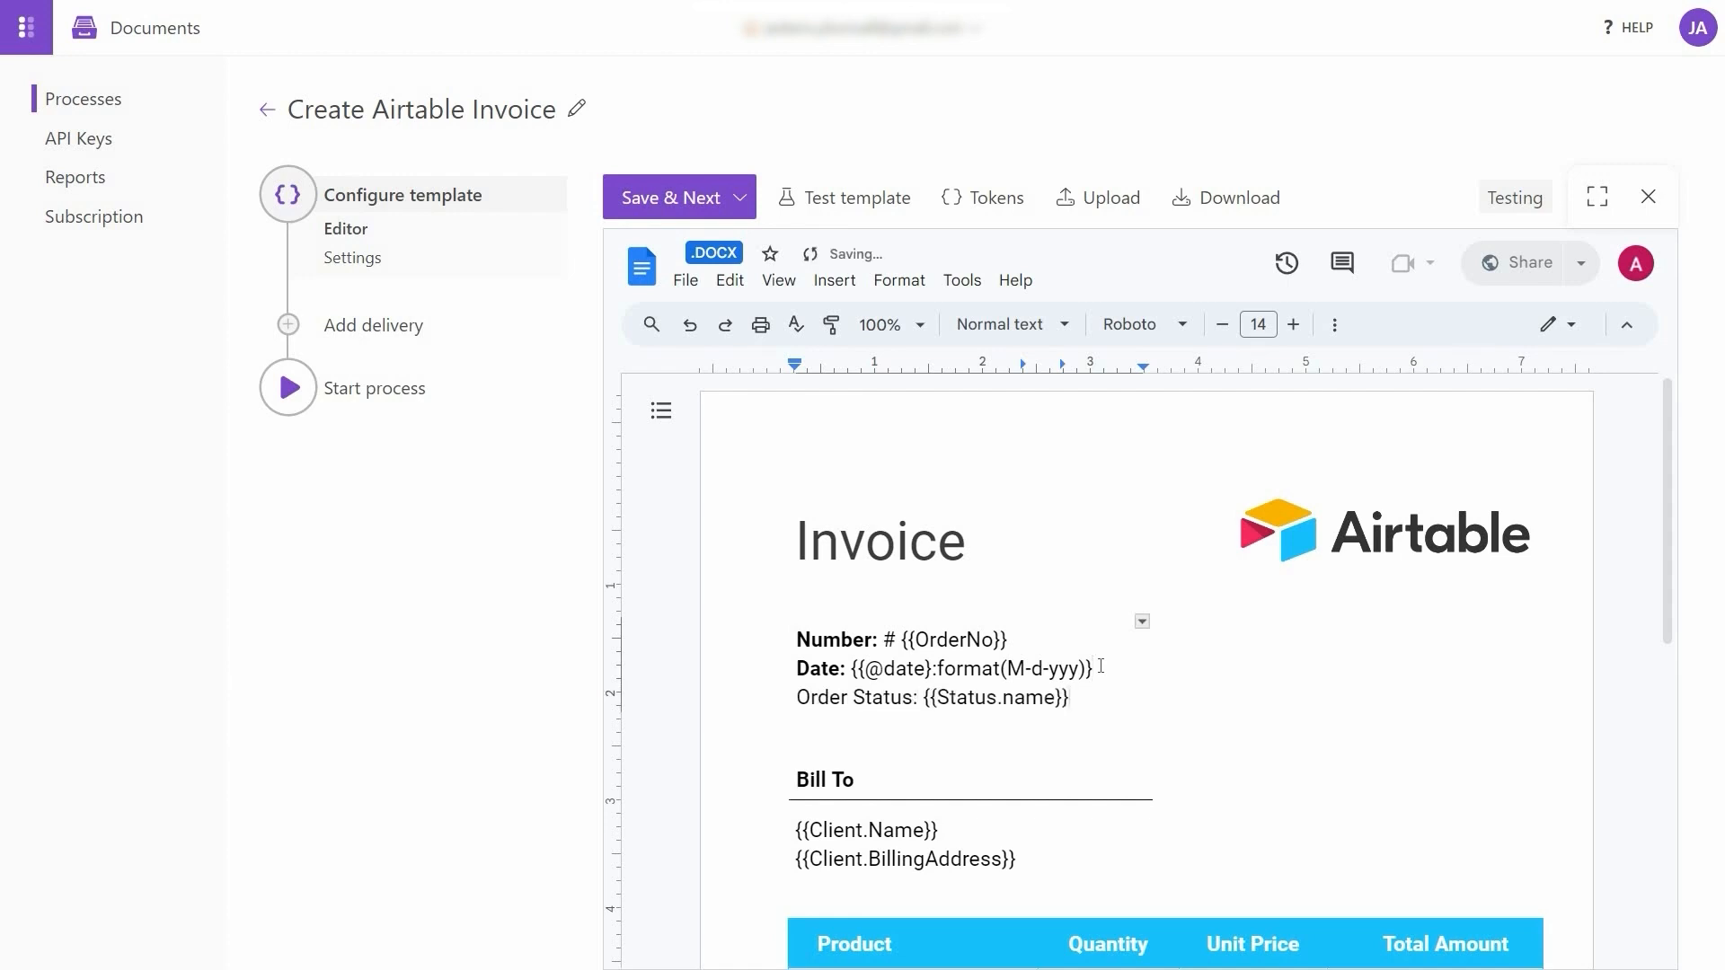
drag(913, 699, 799, 711)
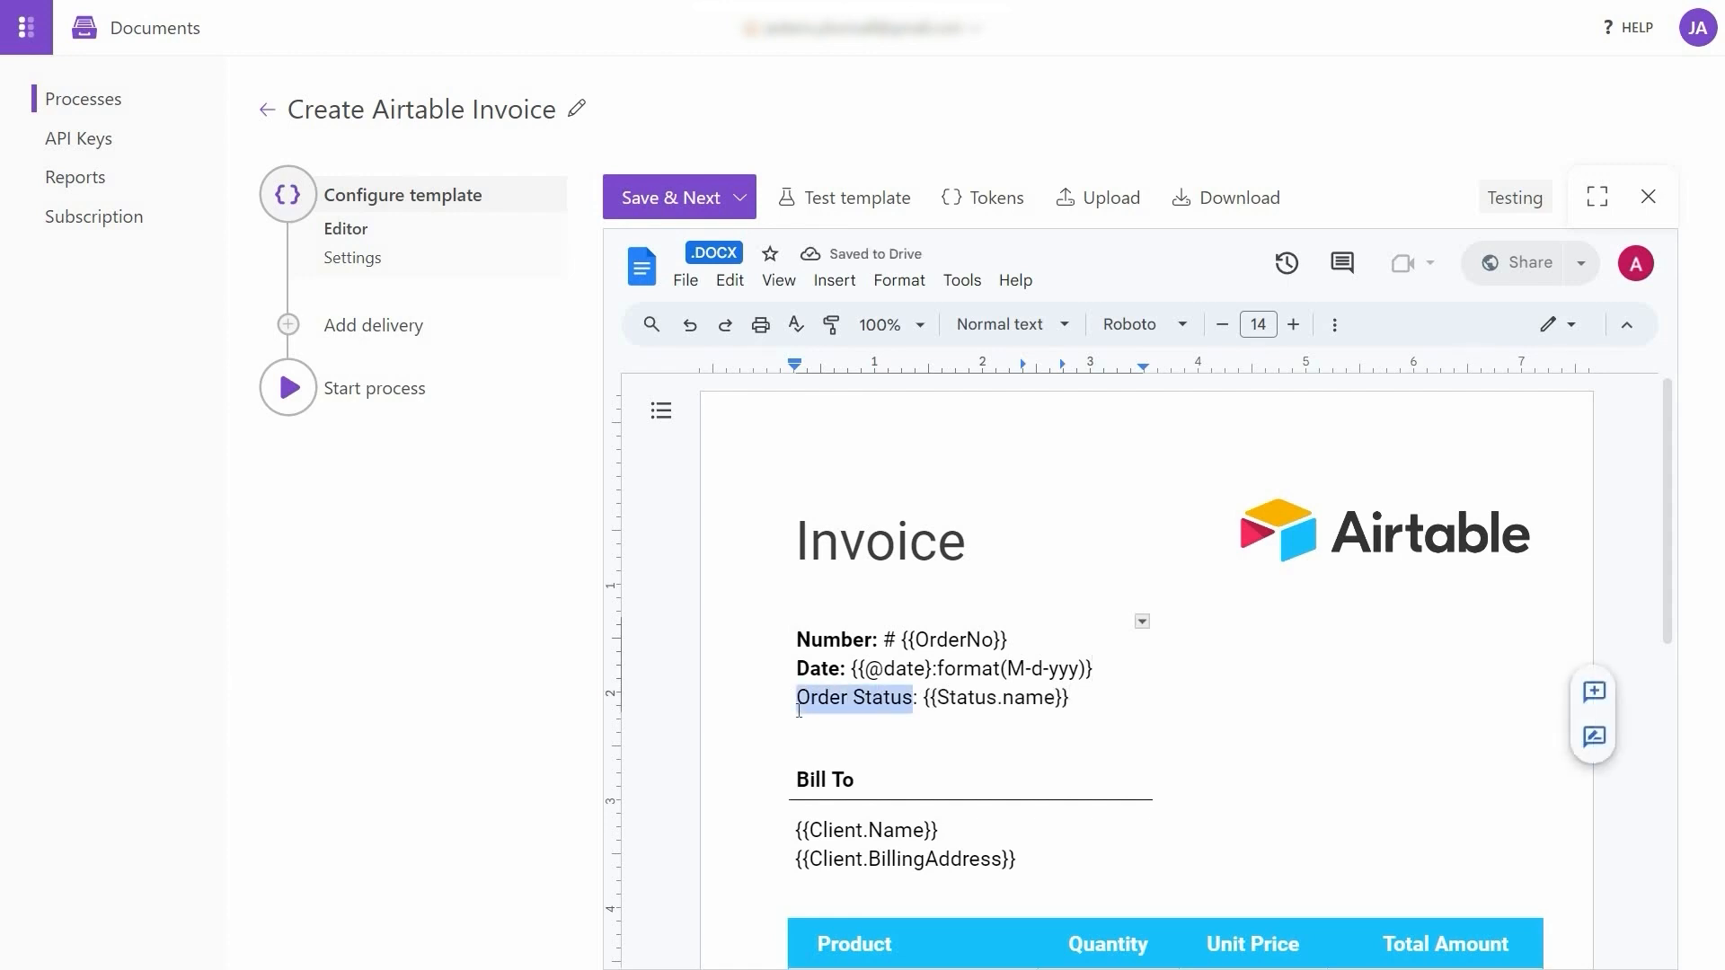
key(ctrl+b)
scroll(799, 711, down, 4)
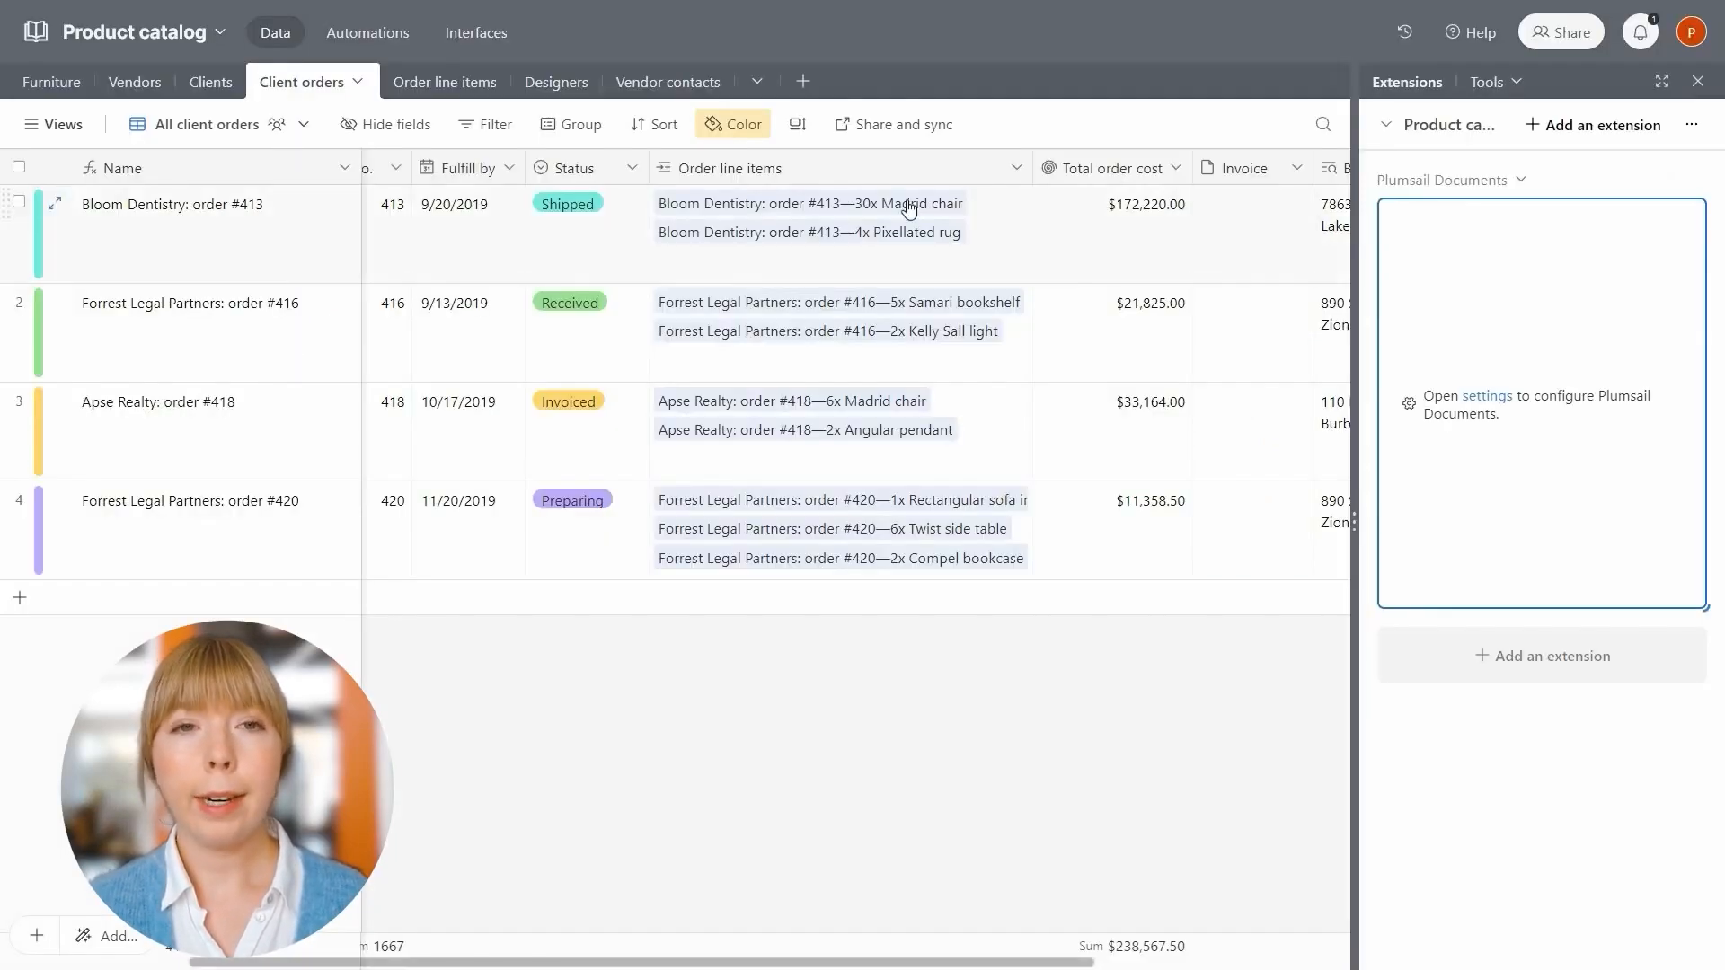
Check the Image field of the 30x Madrid chair line item, then close the record
click(903, 205)
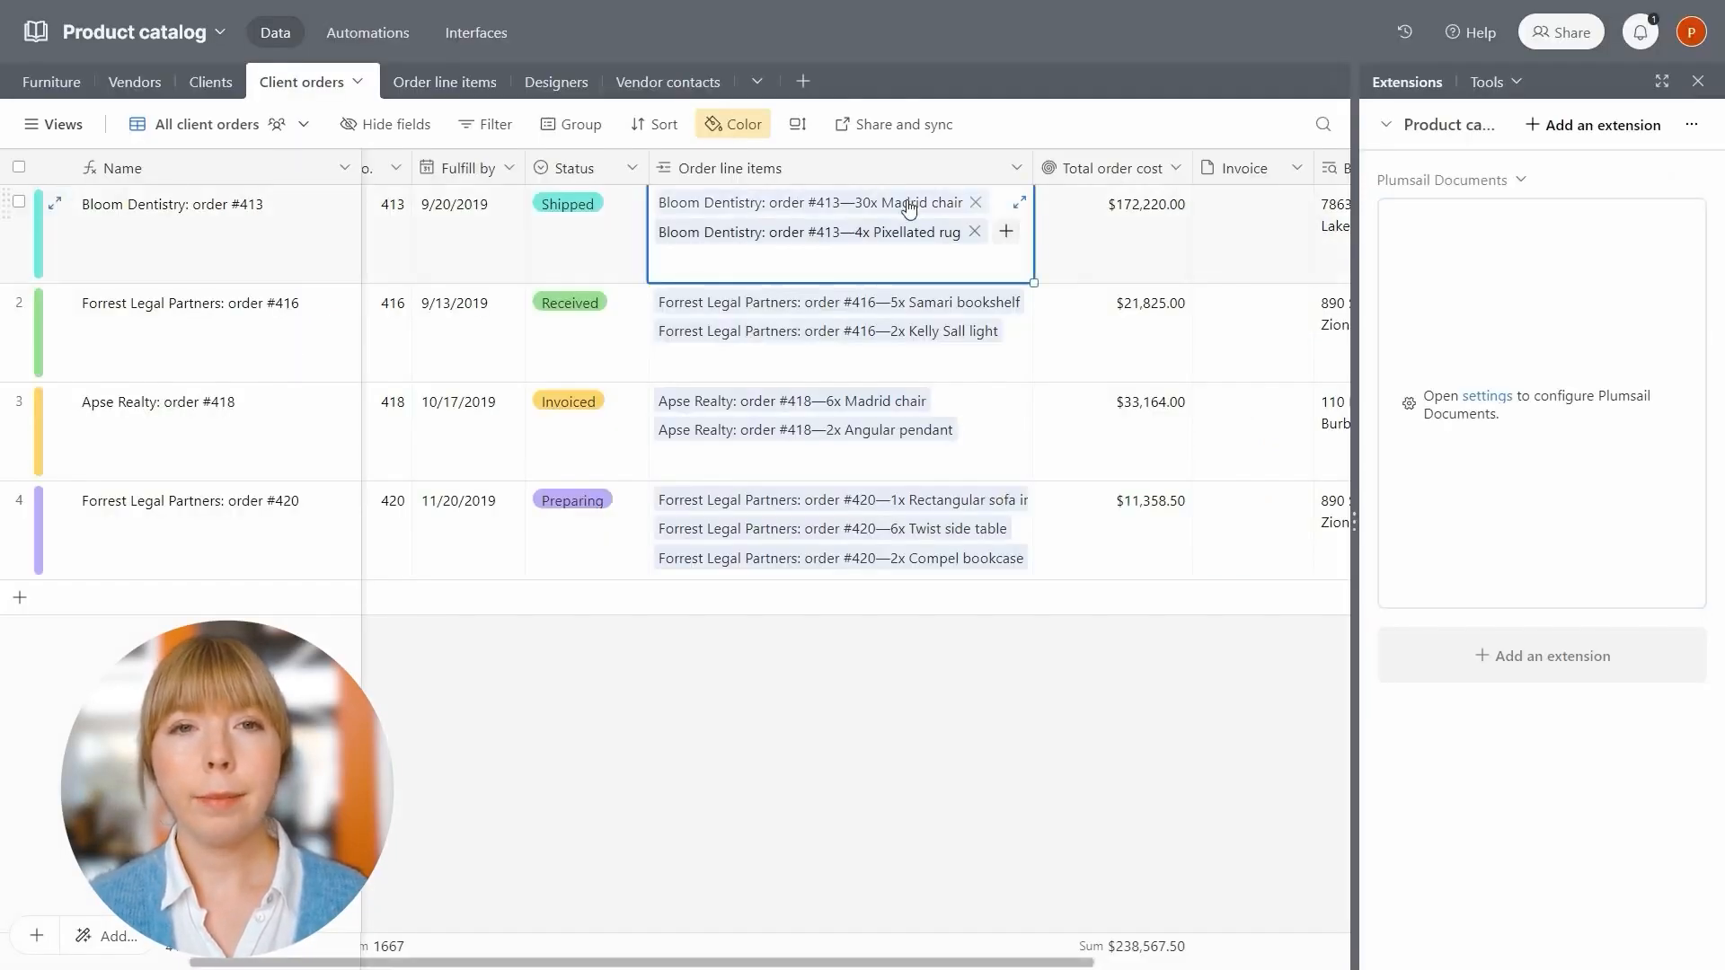
click(909, 205)
scroll(659, 591, down, 4)
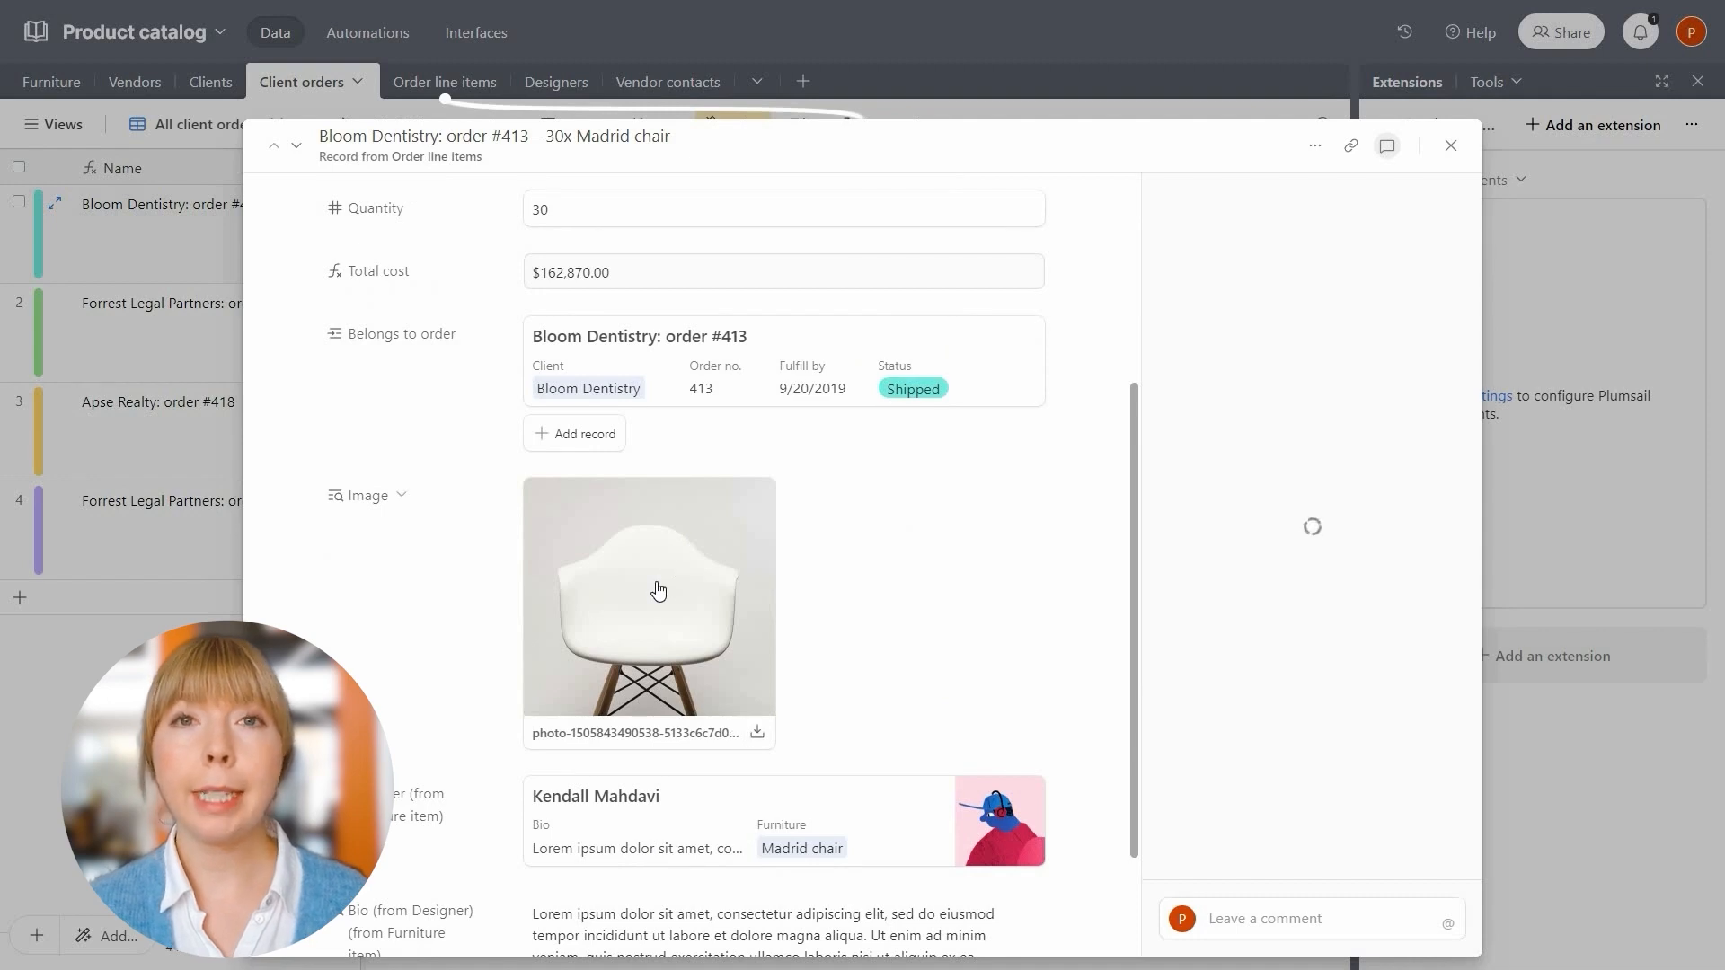
click(1450, 145)
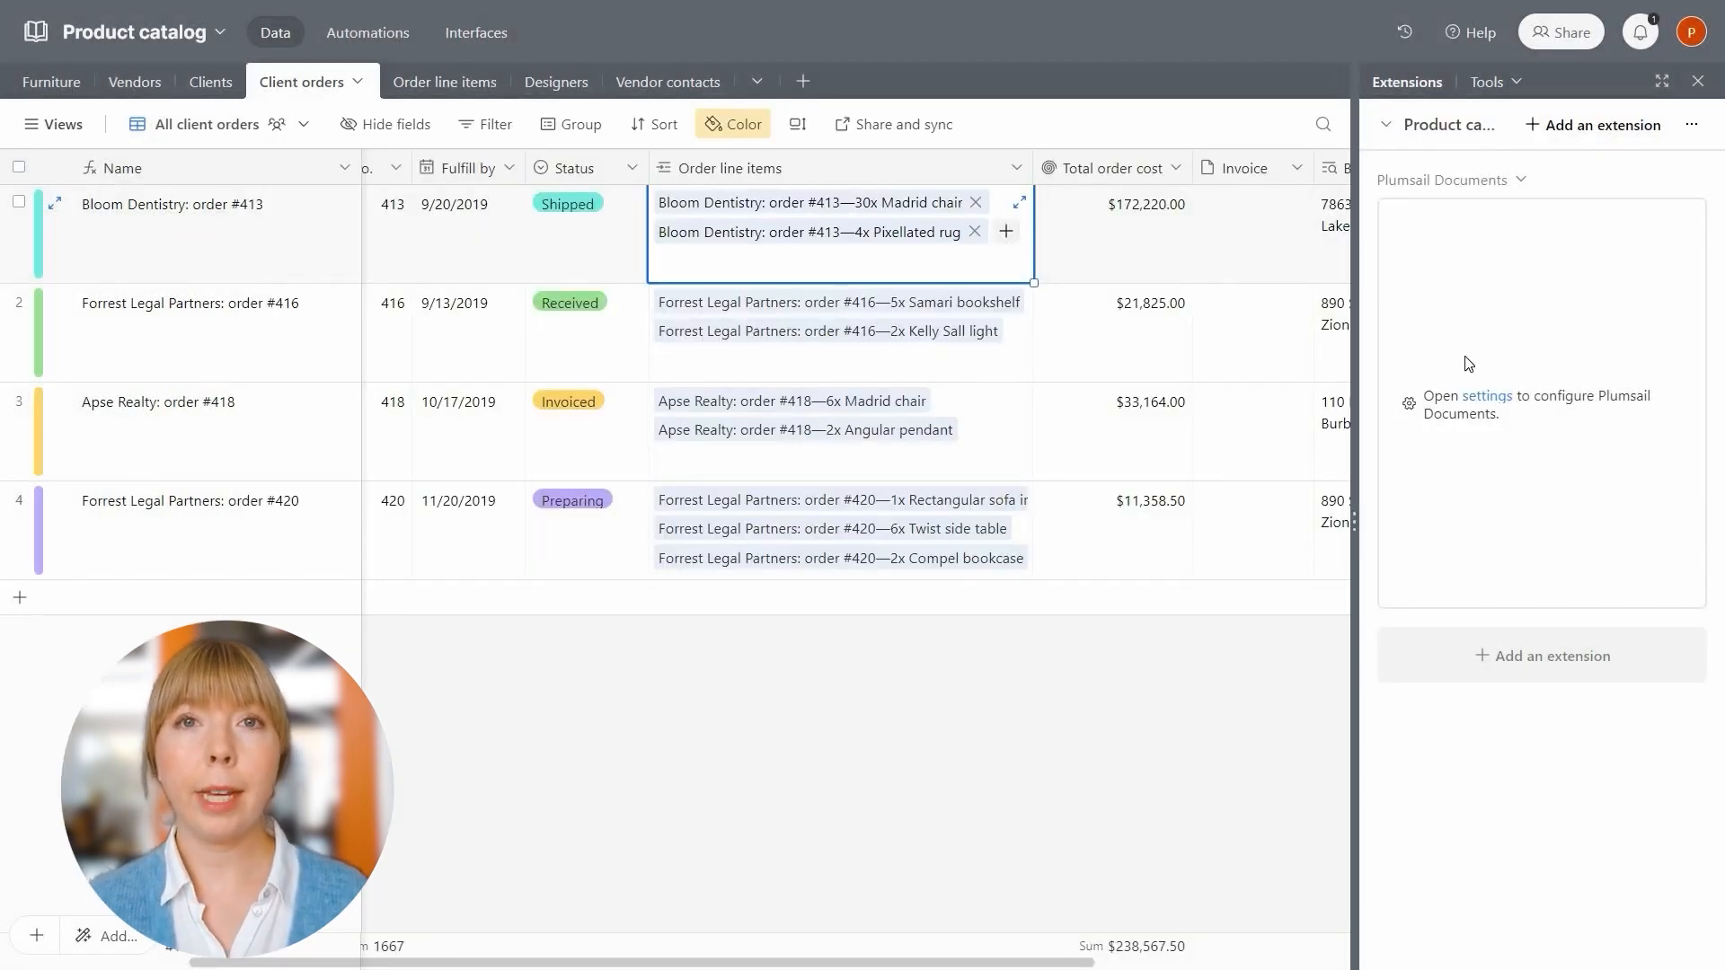
Copy the Order line items > Image > value > thumbnails > large > url token
click(1473, 396)
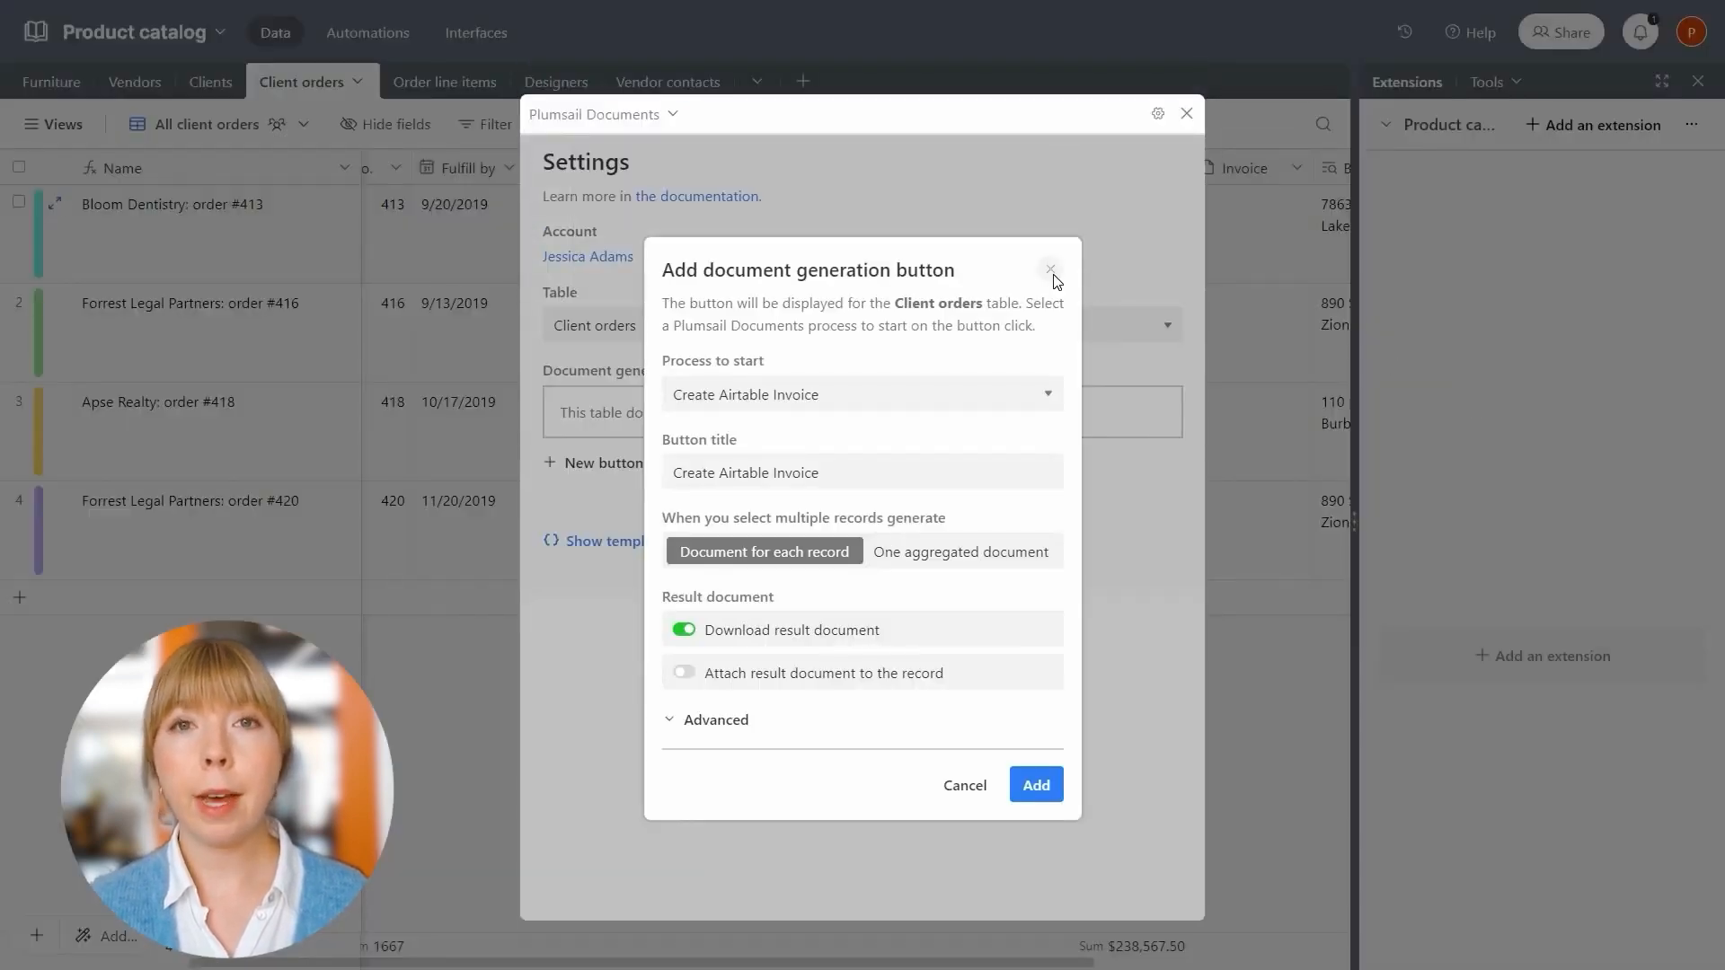
click(1052, 271)
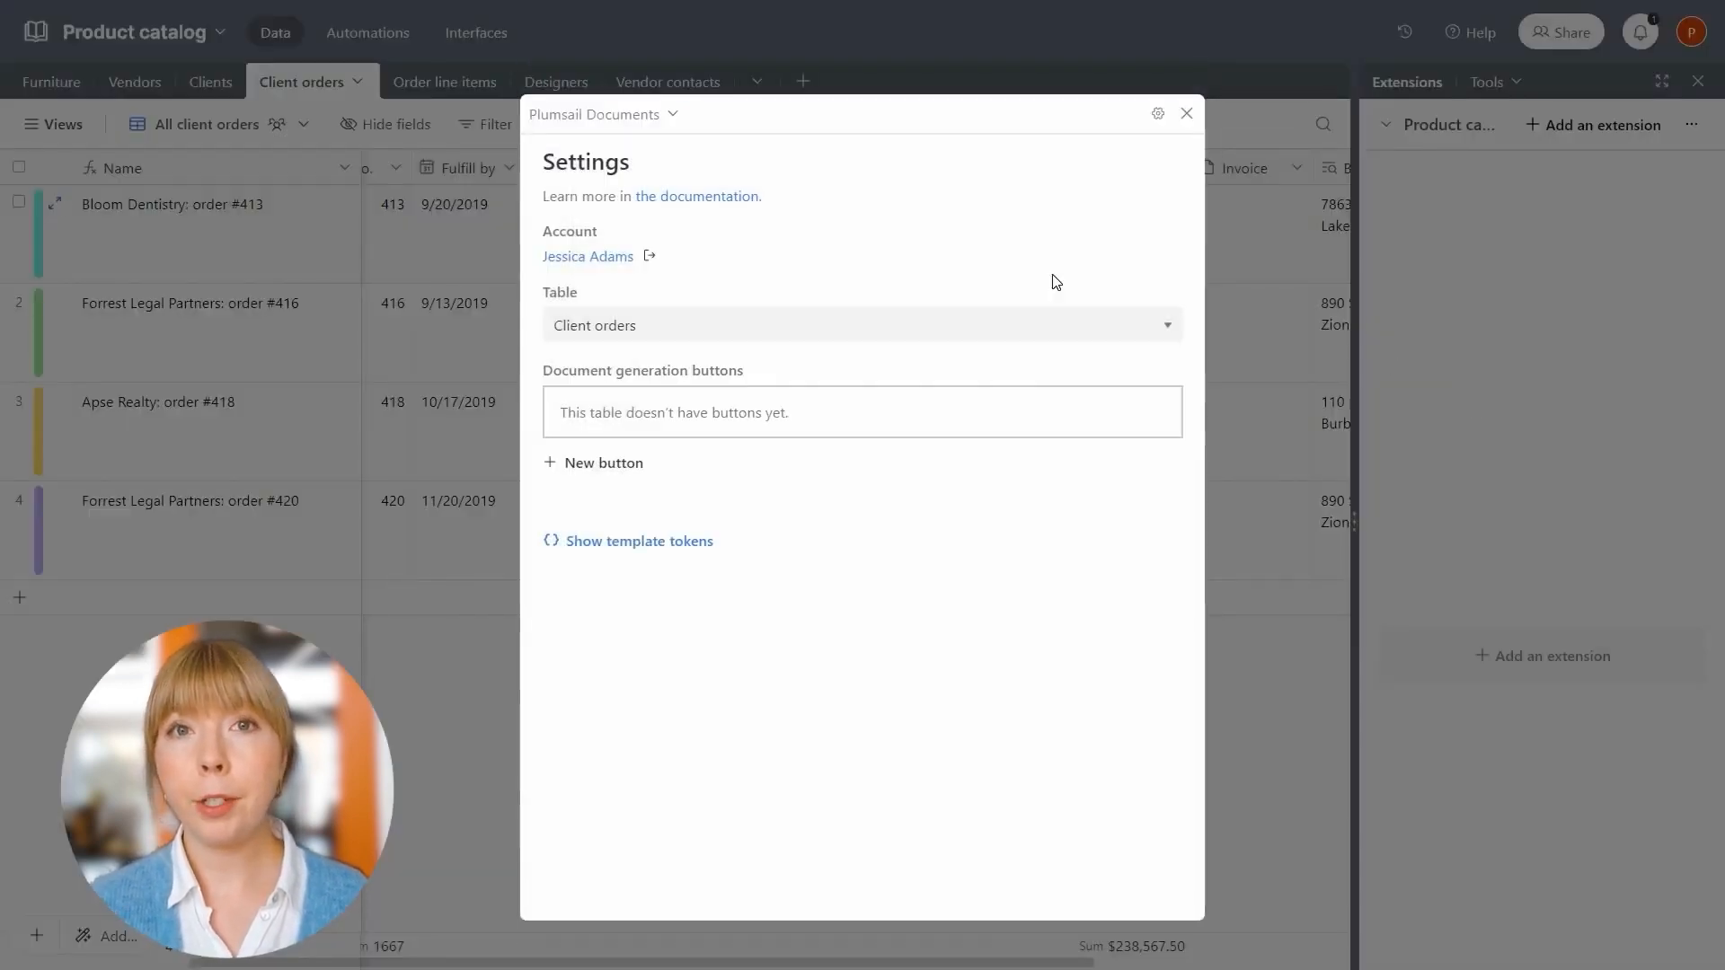
click(636, 542)
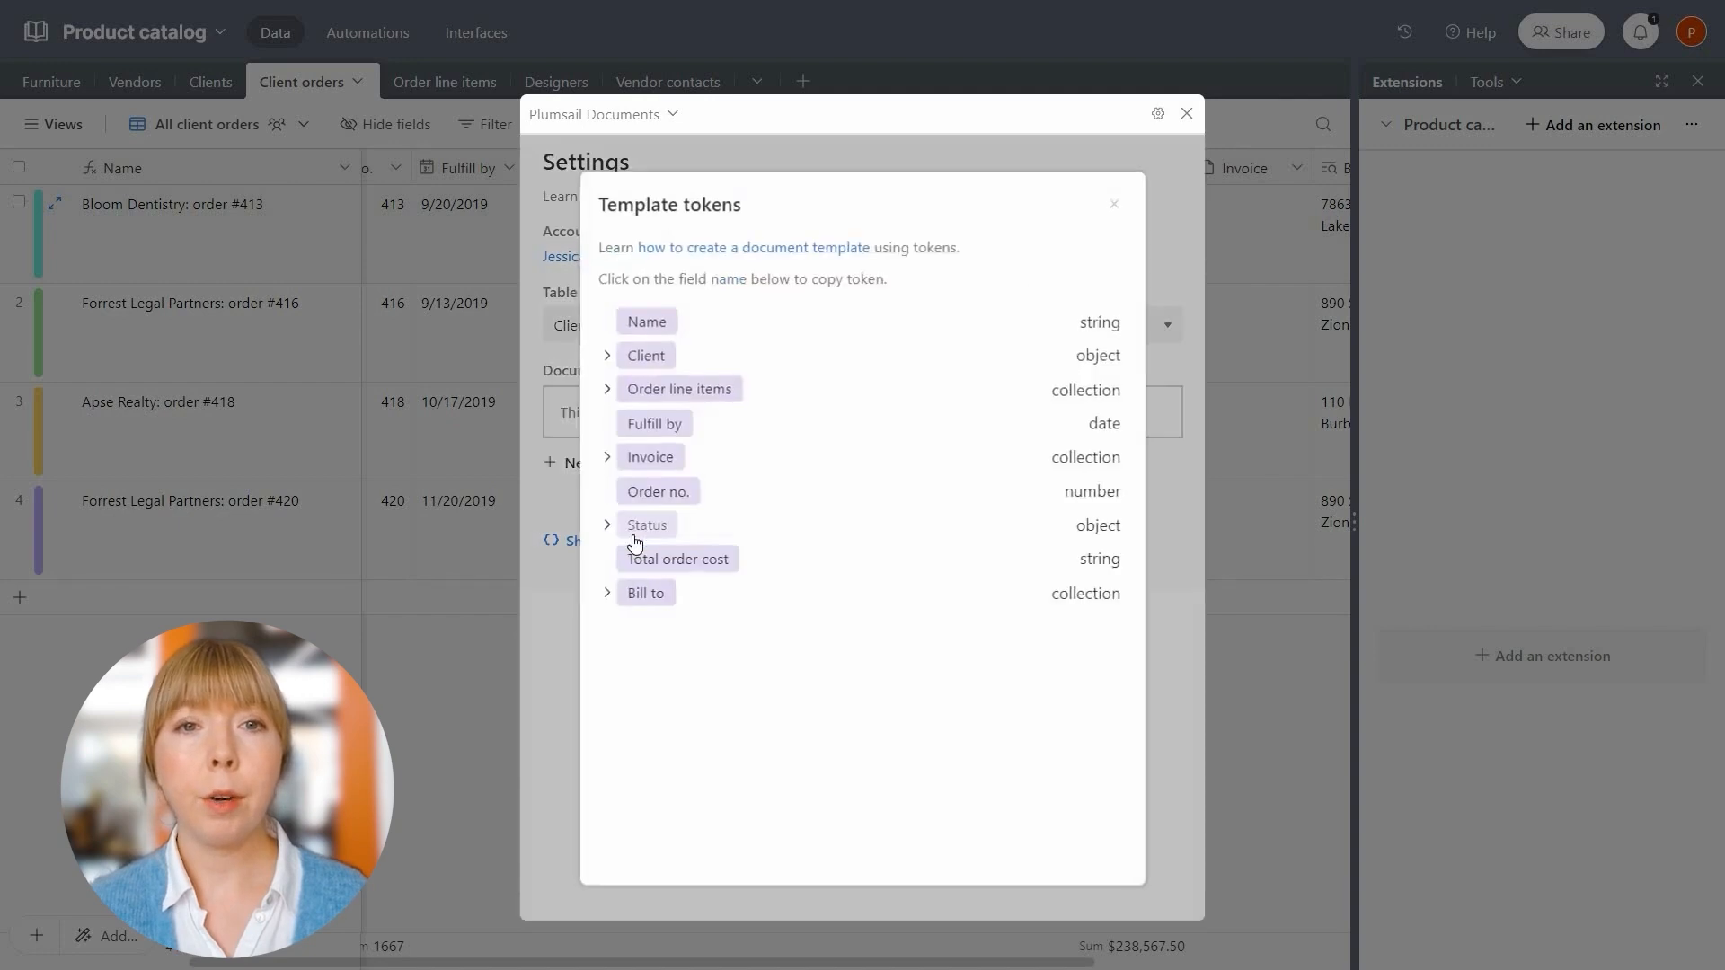
click(609, 391)
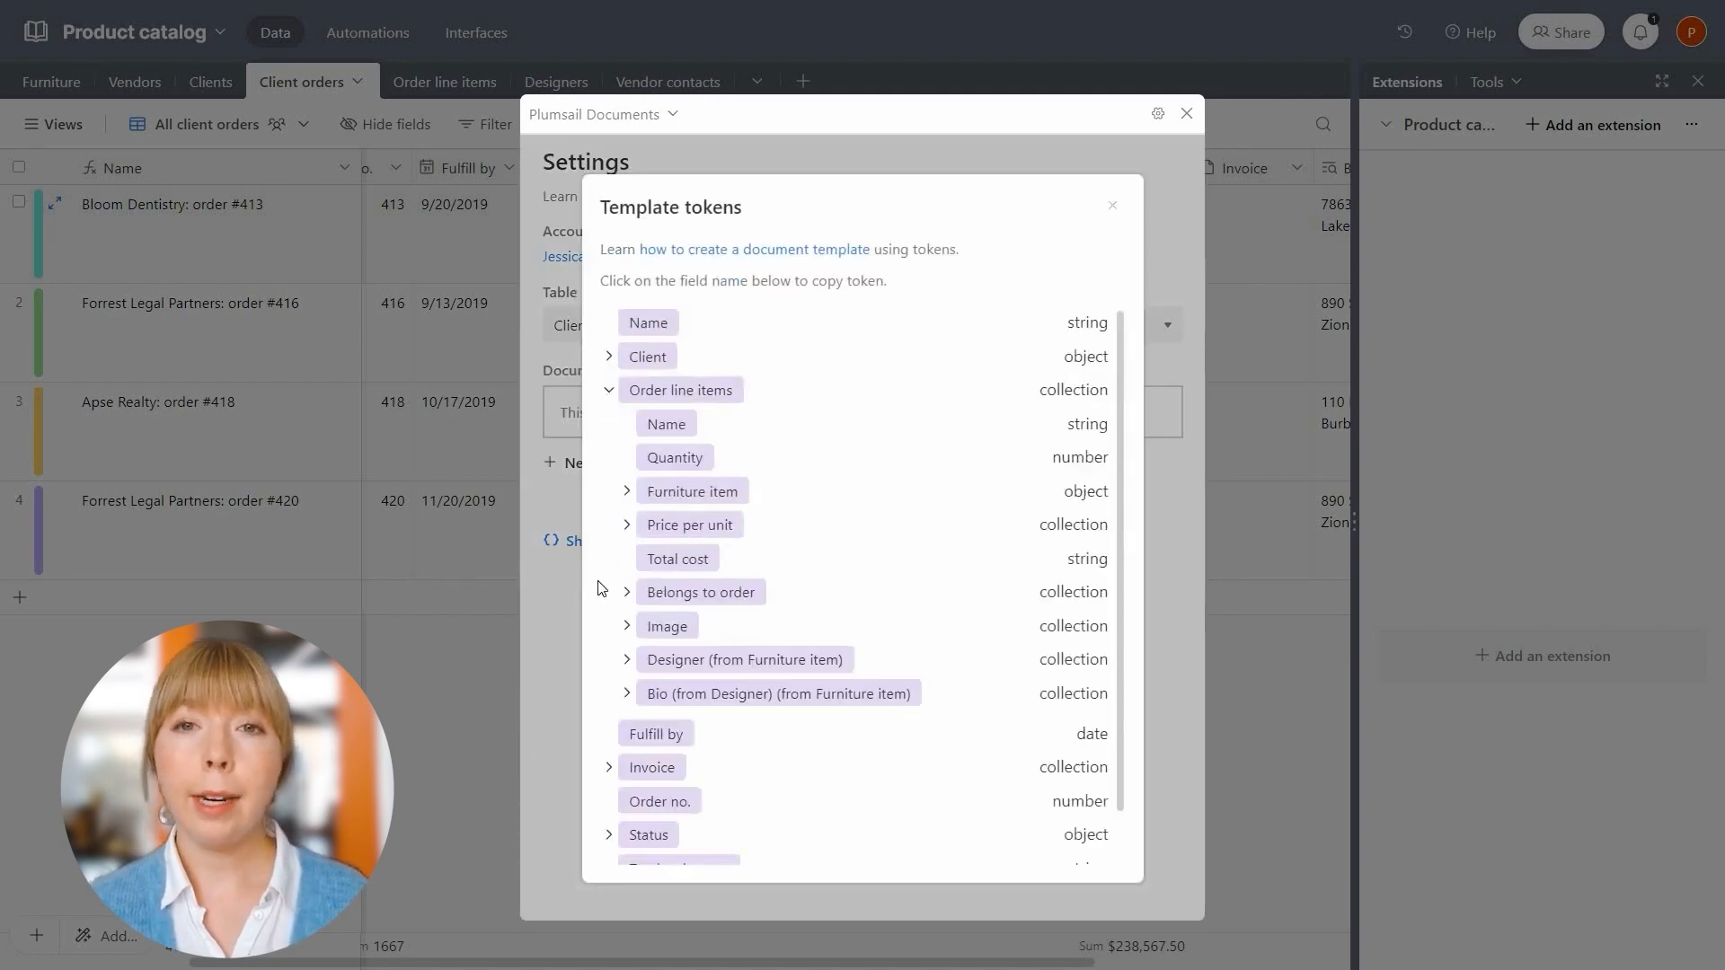
click(627, 627)
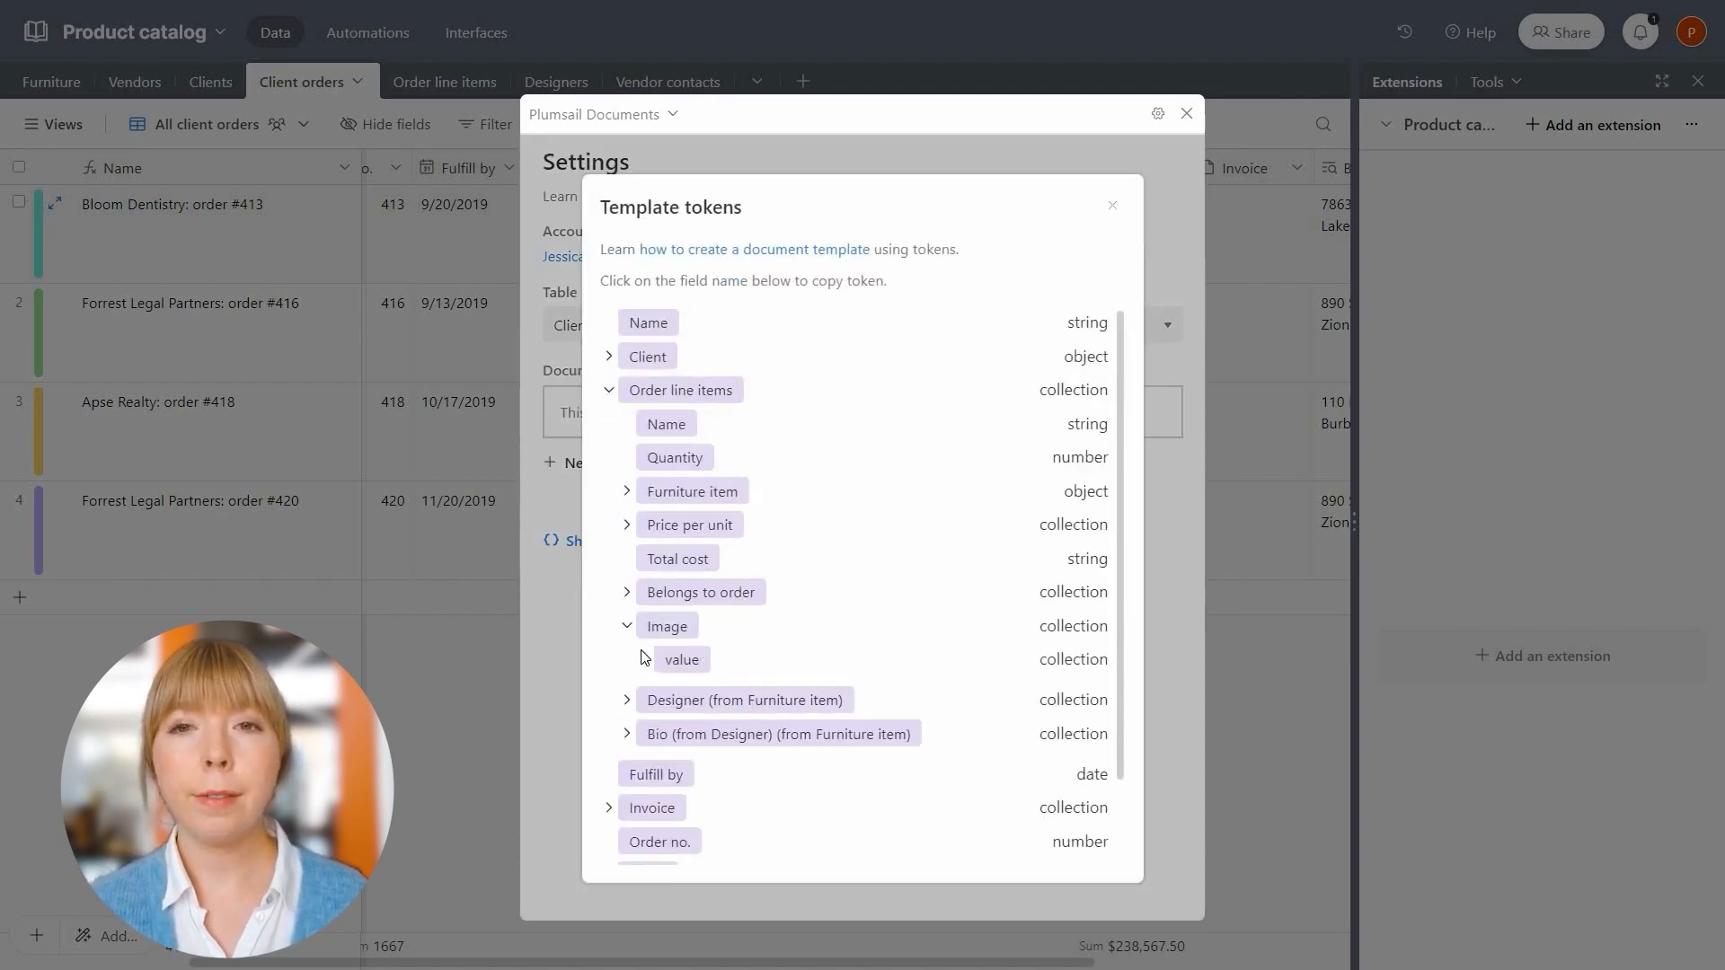
click(645, 661)
scroll(655, 709, down, 2)
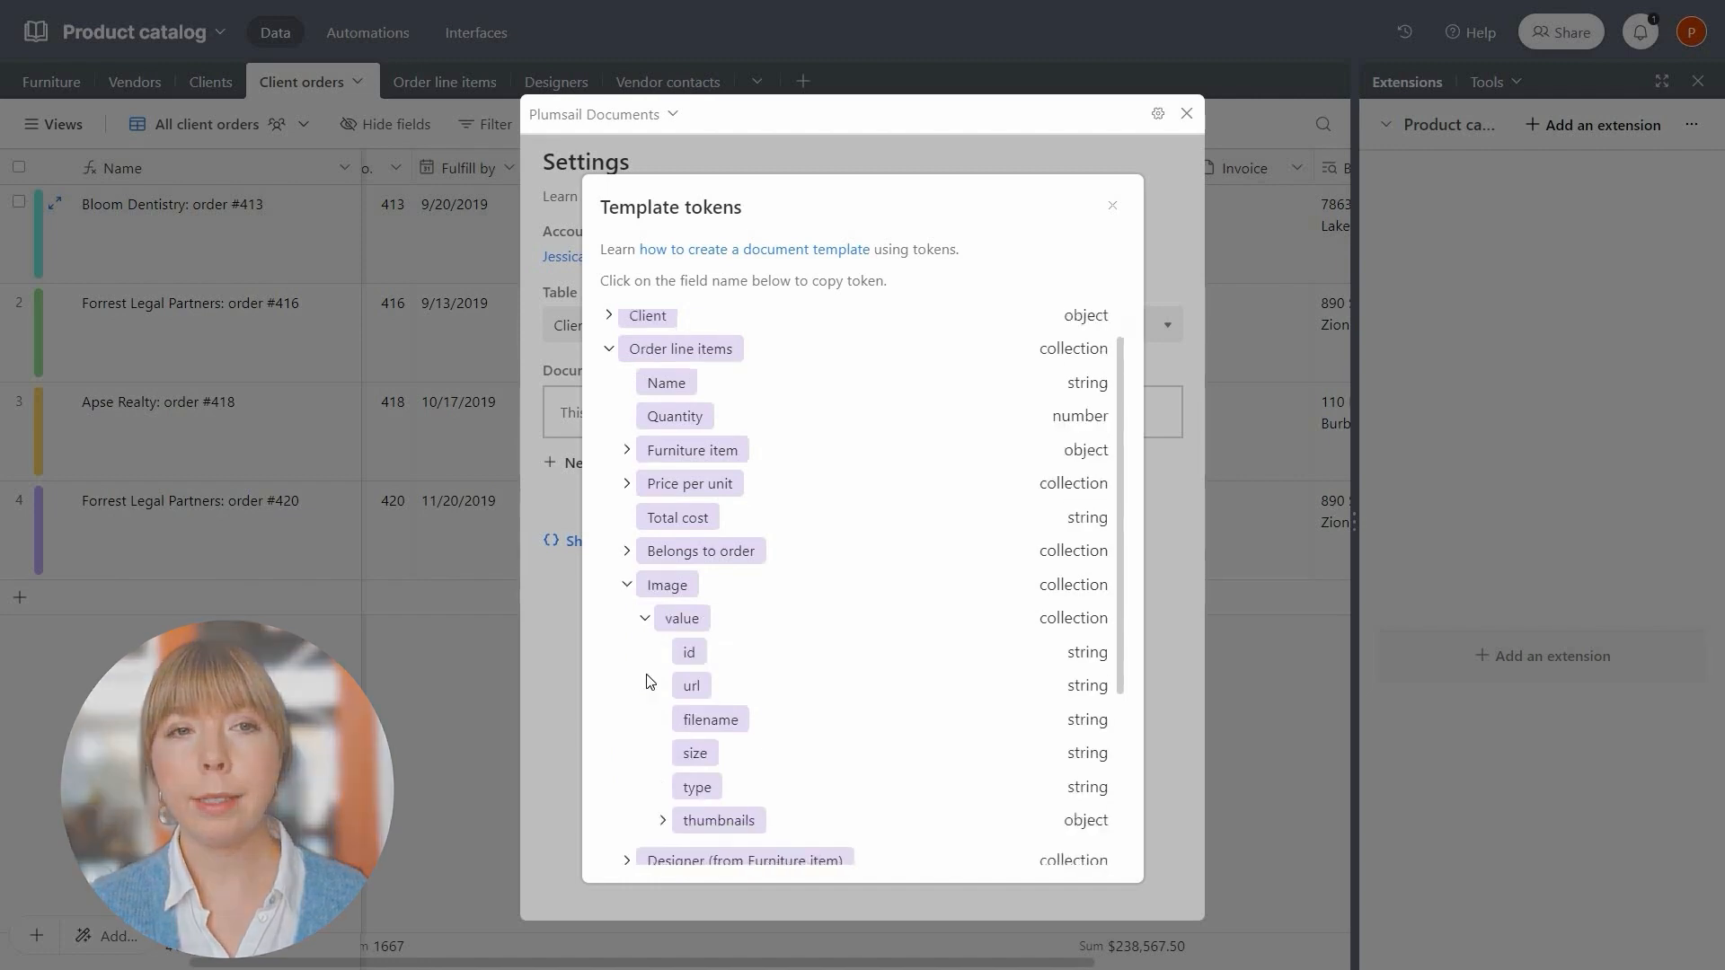
click(665, 750)
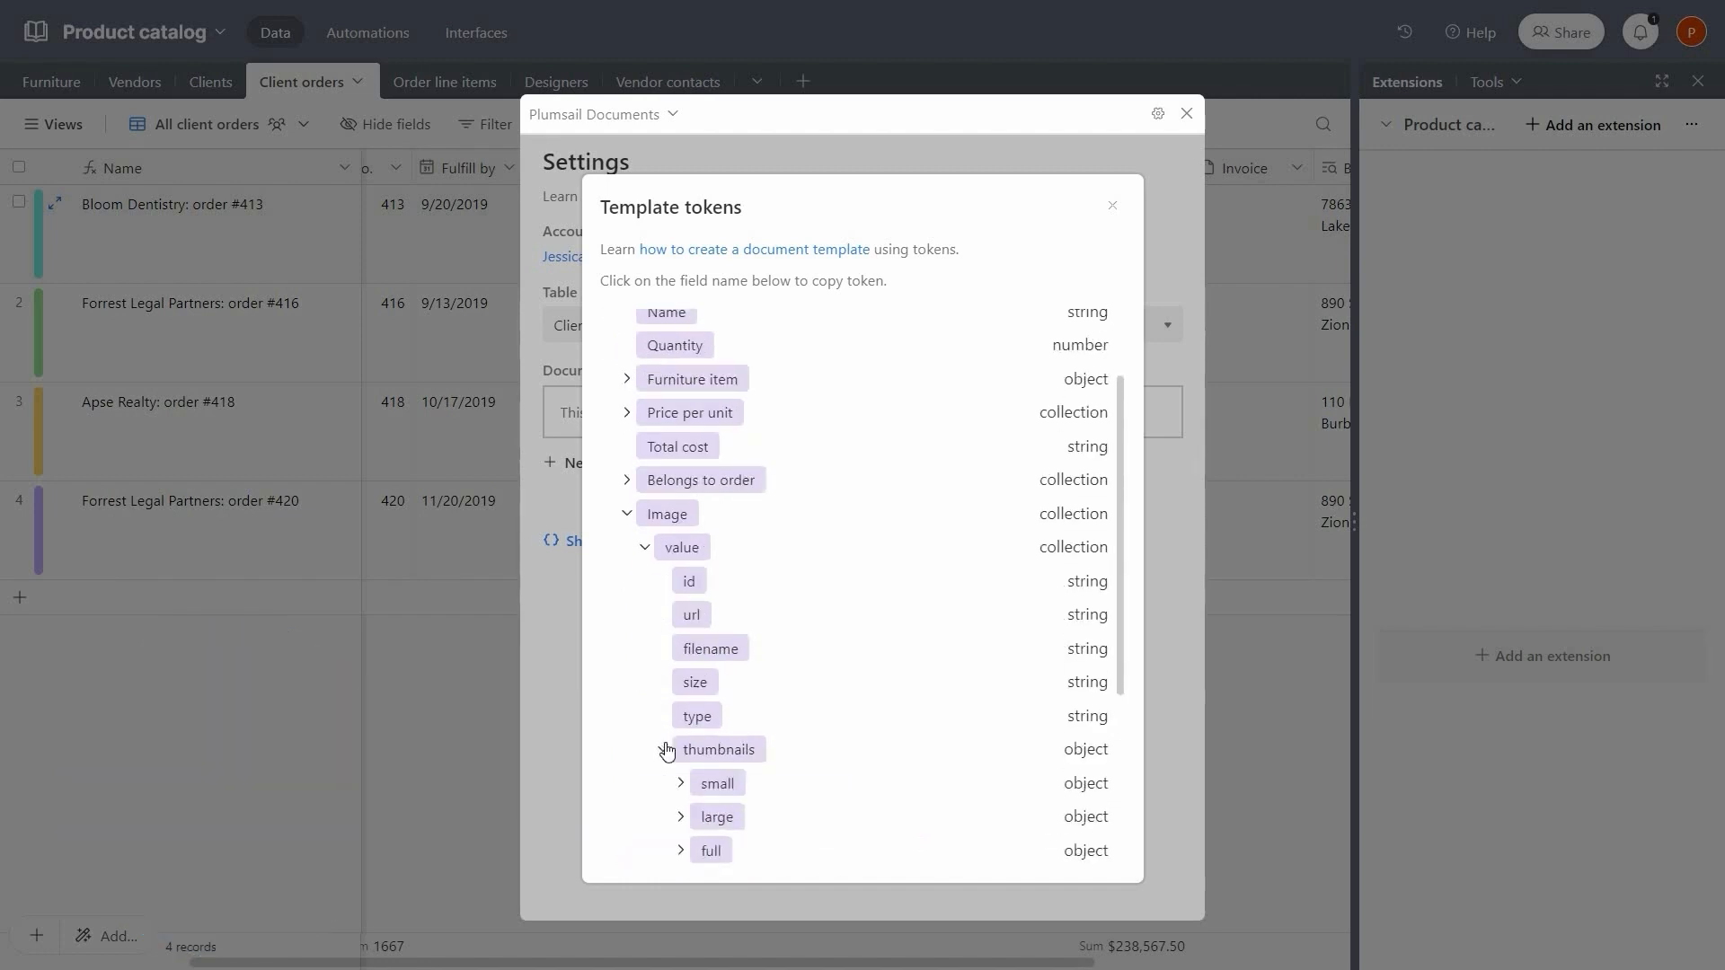
scroll(665, 749, down, 2)
click(681, 706)
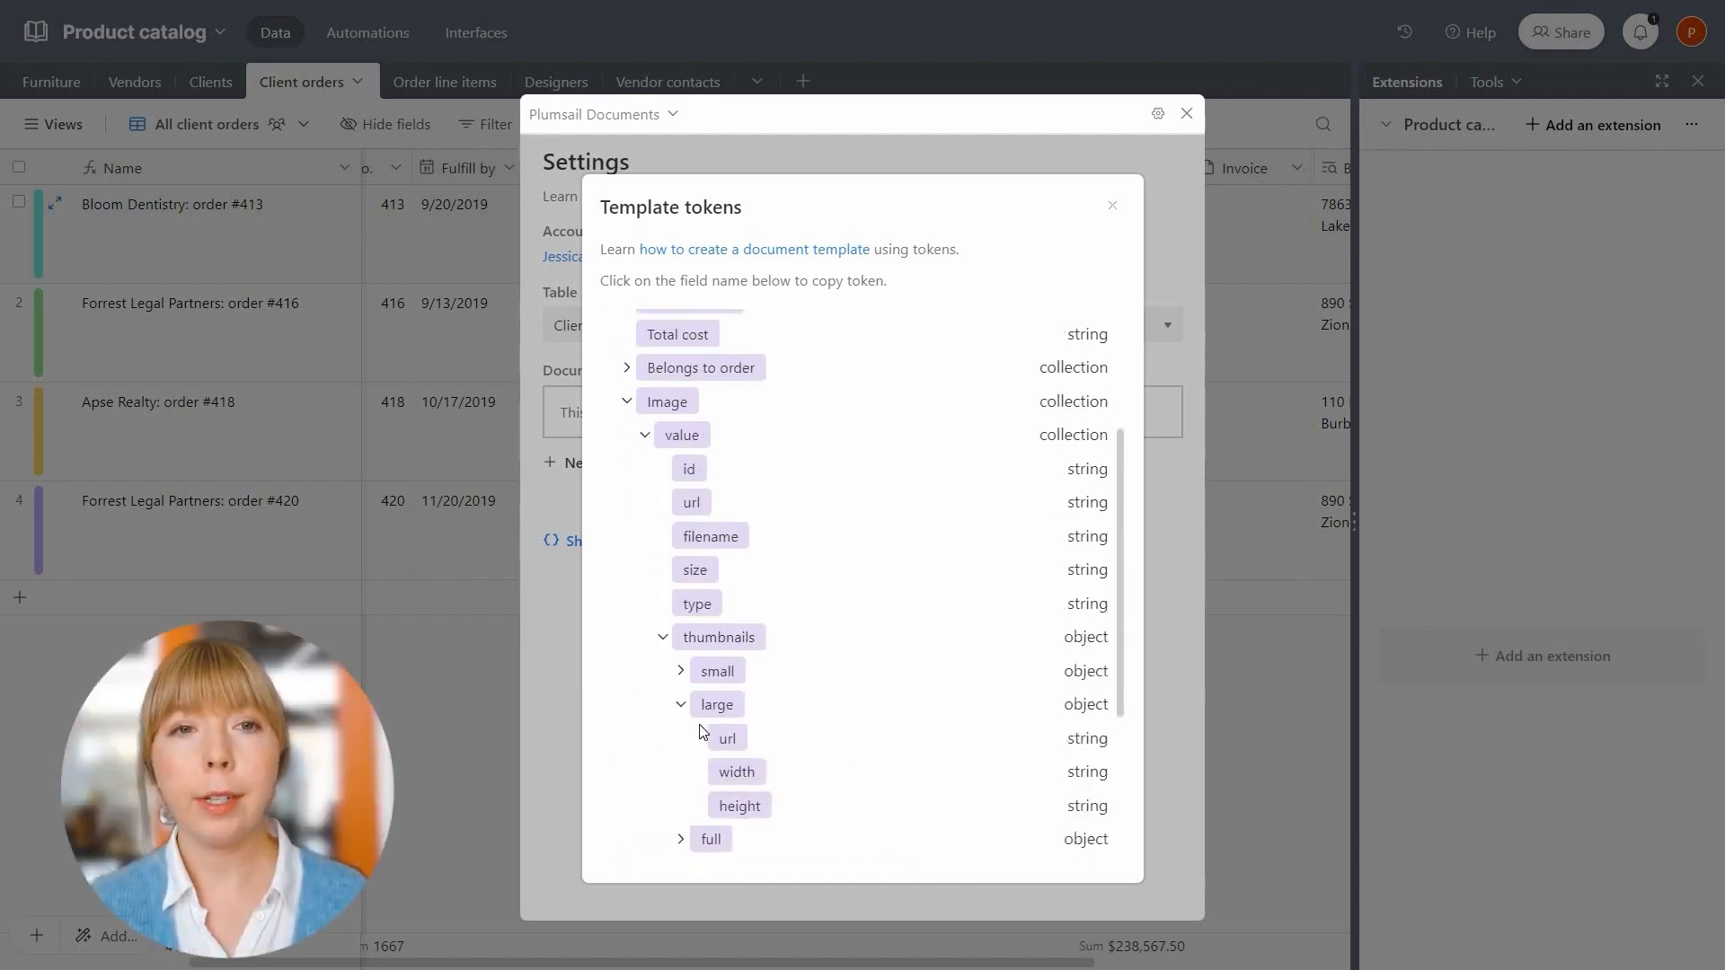
click(724, 742)
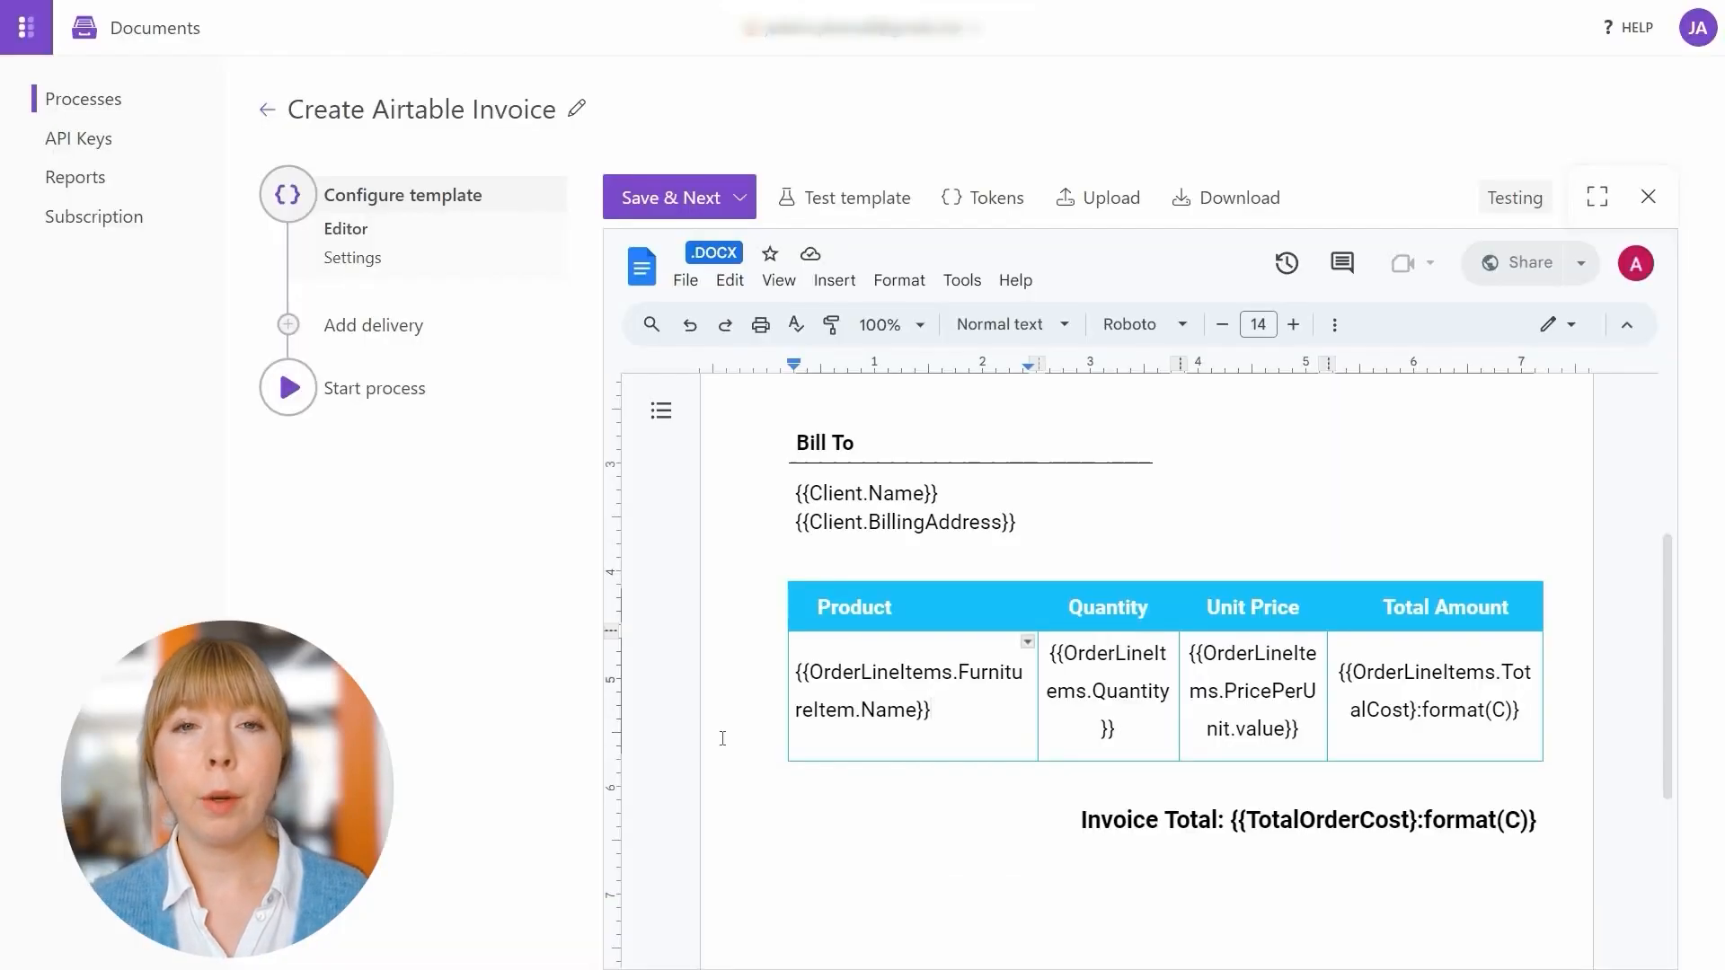
Paste the image url token on a new line in the Product cell and add :picture(110)
key(Return)
key(ctrl+v)
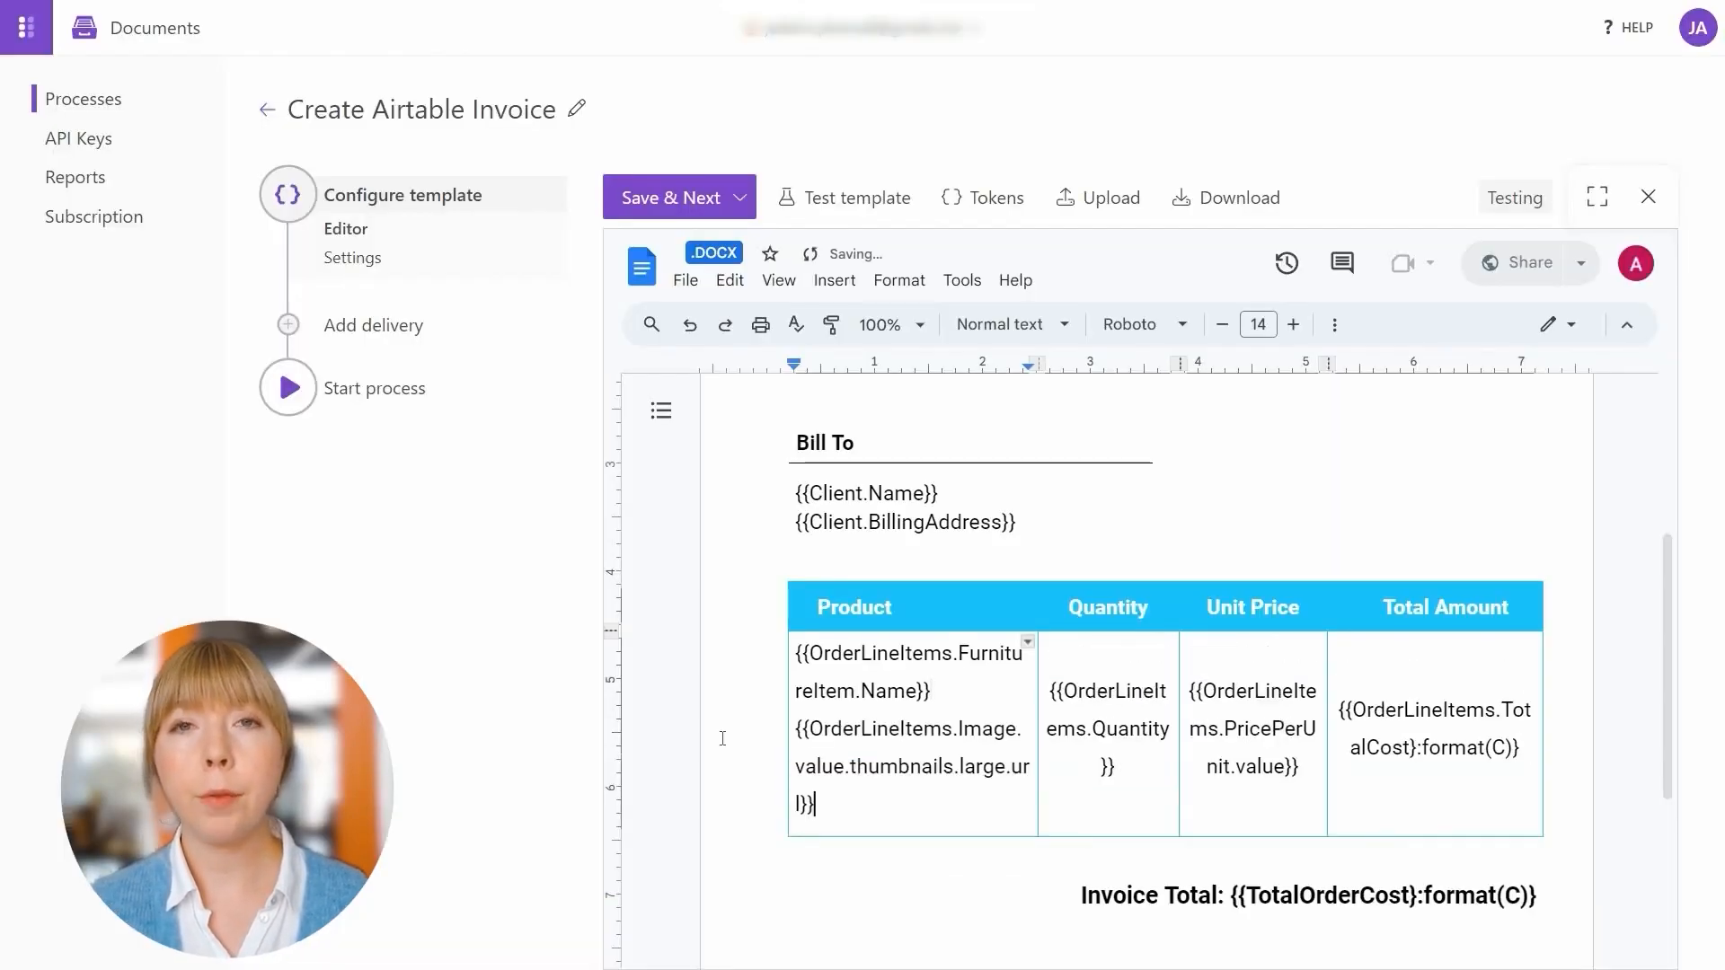
click(807, 803)
text(:)
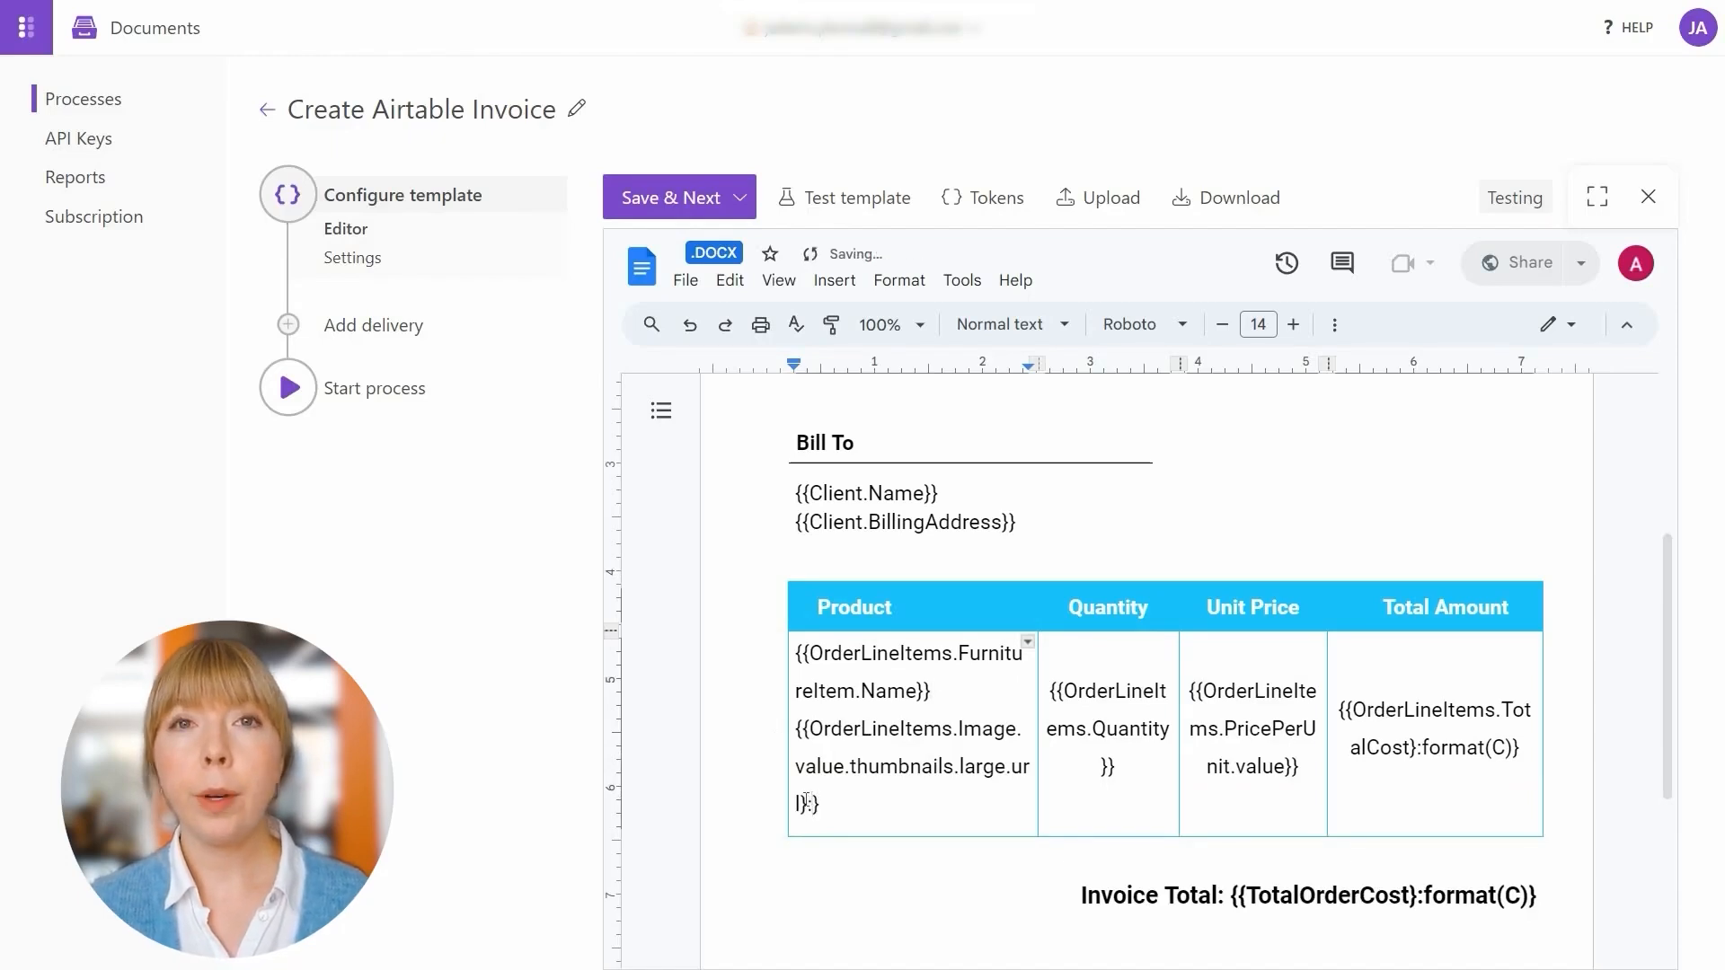
text(picture)
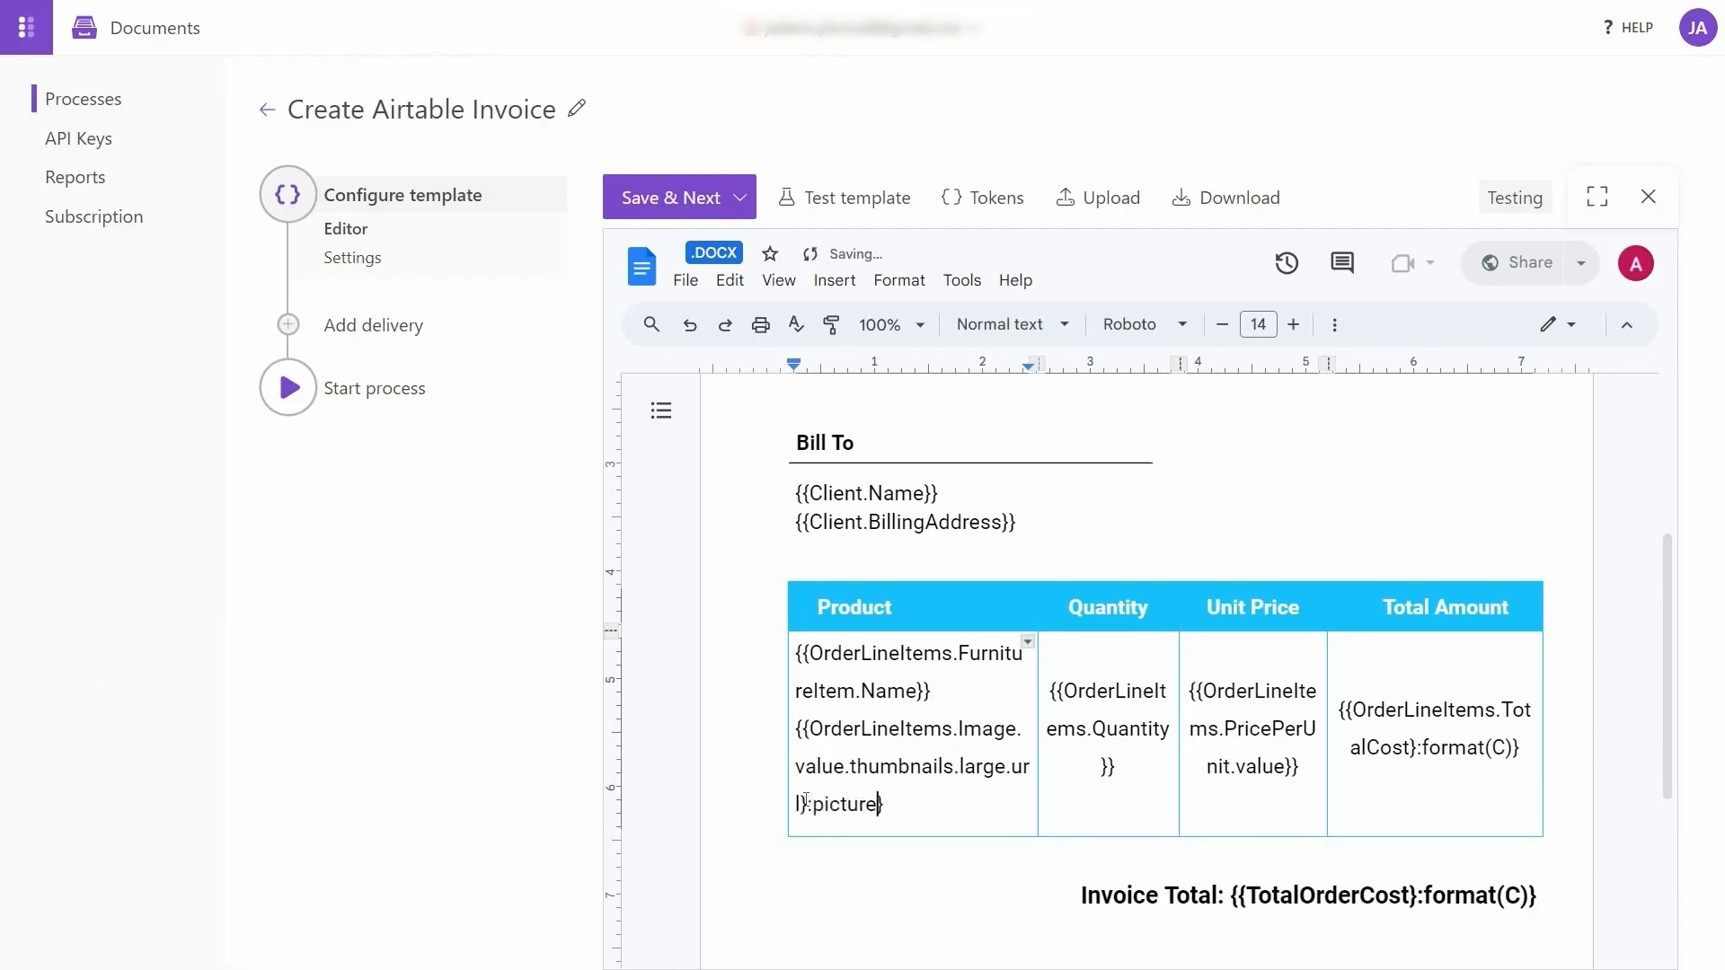
text((110))
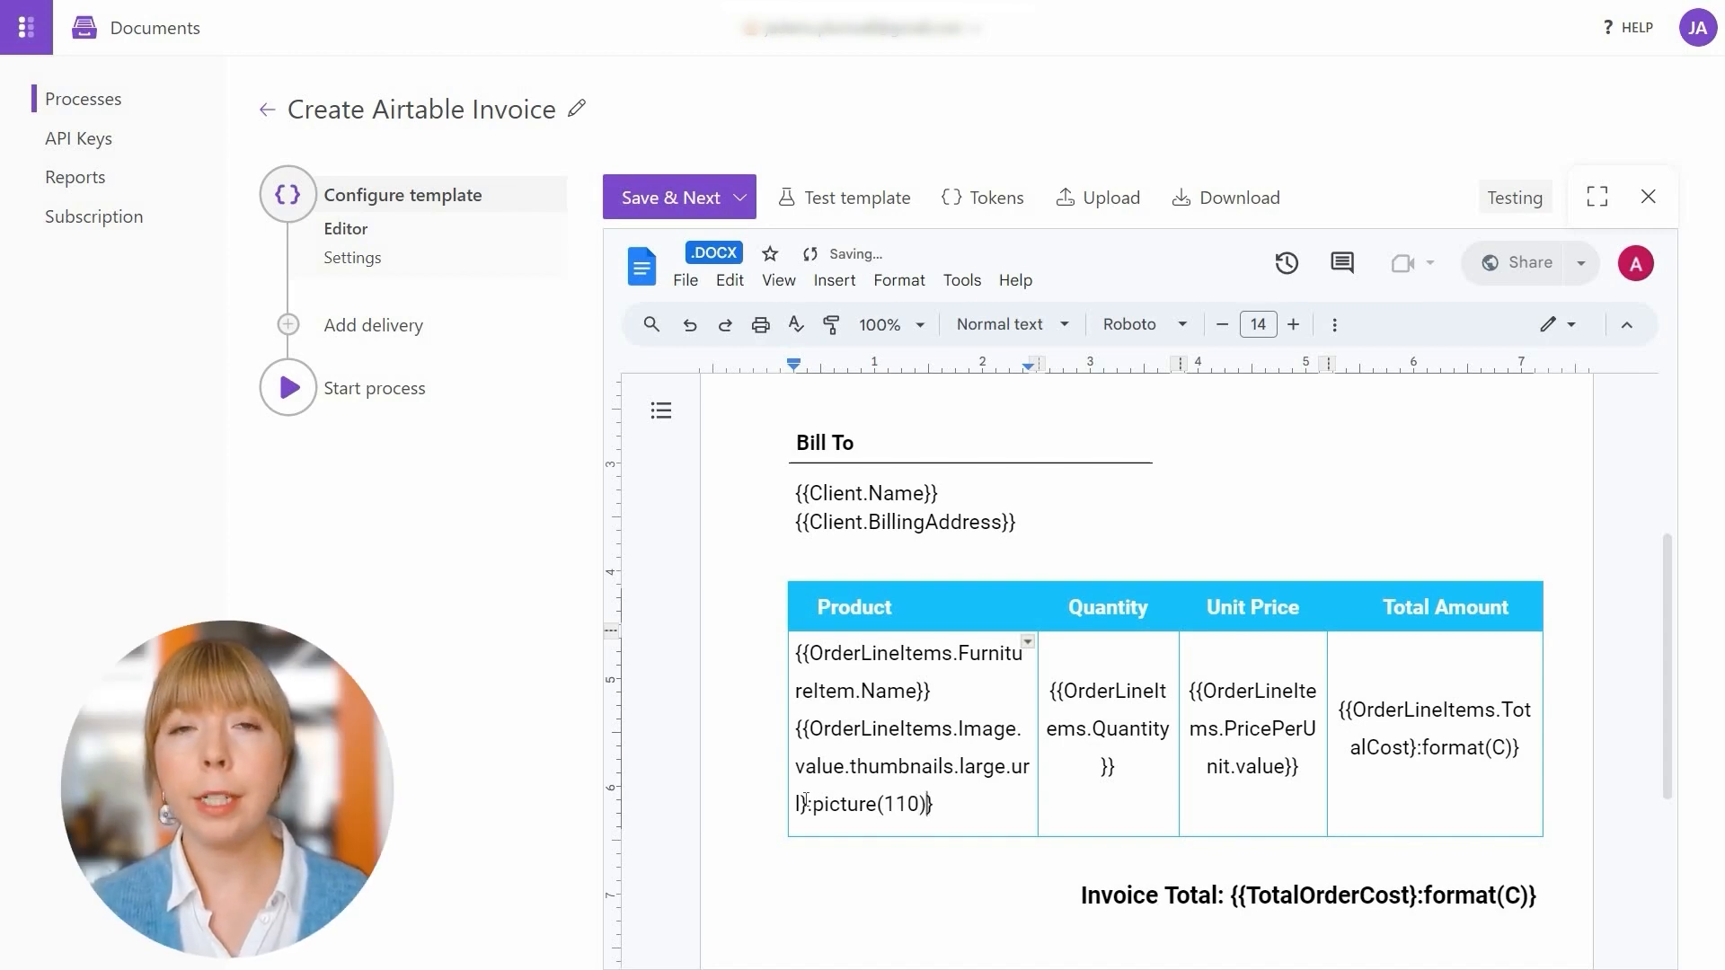
Switch the template to Production and set the output filename to 'Invoice for Order #{{OrderNo}}'
click(692, 198)
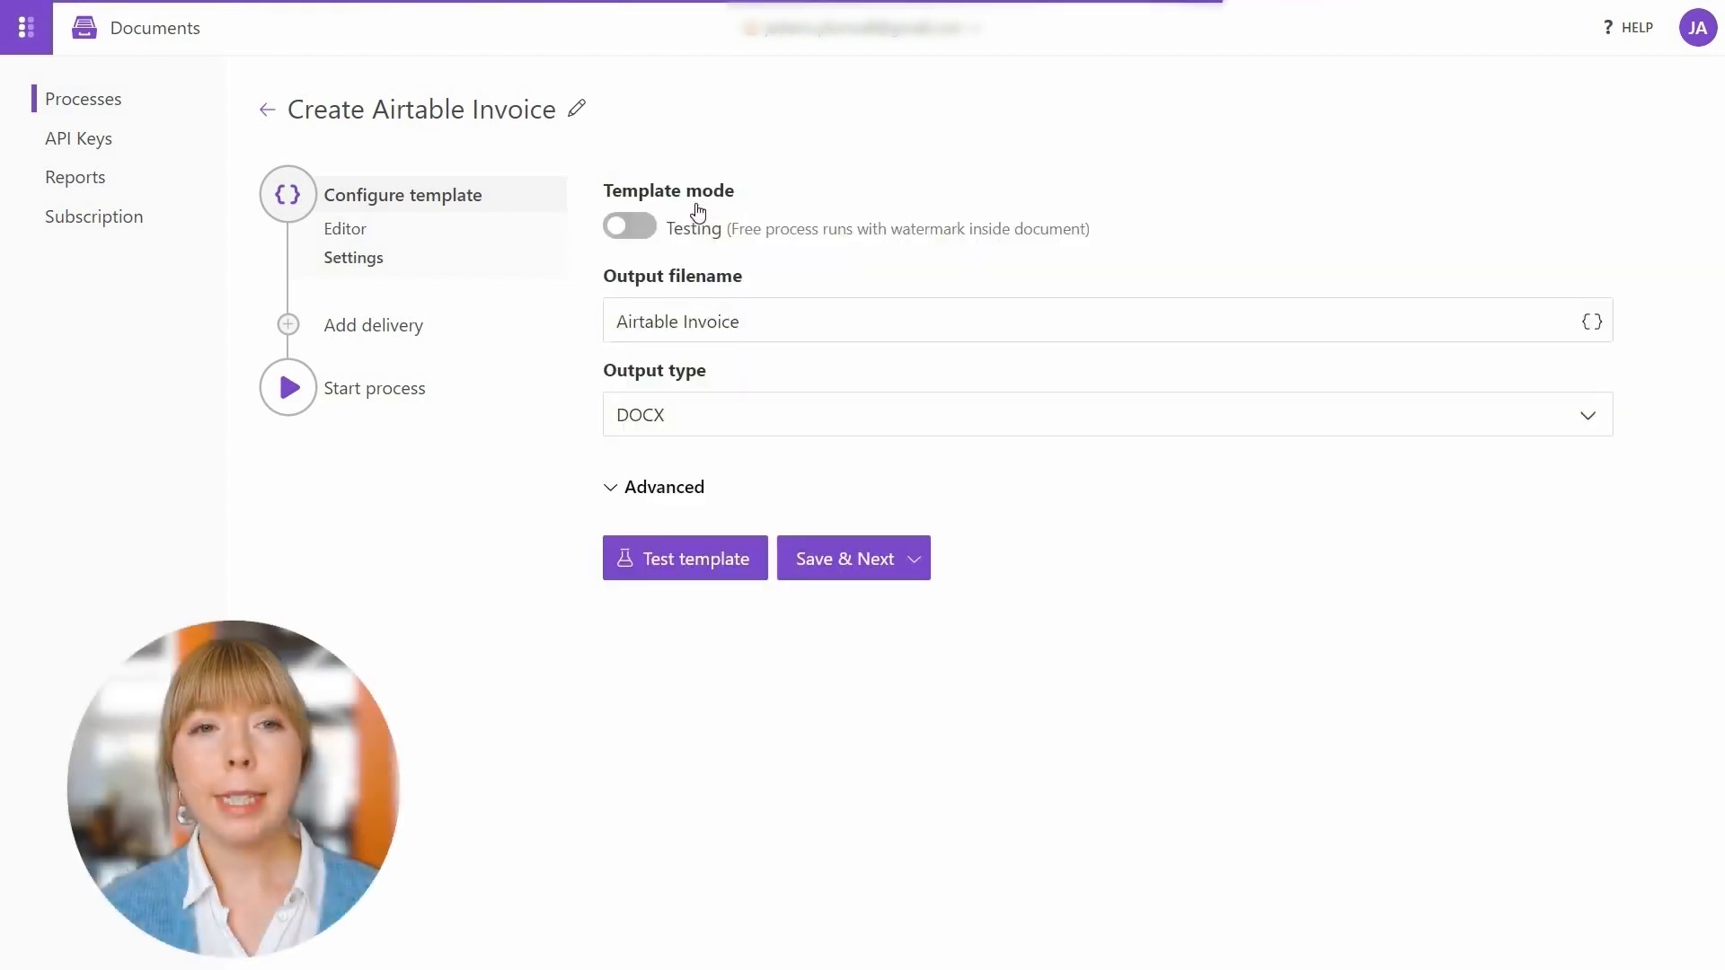
click(637, 230)
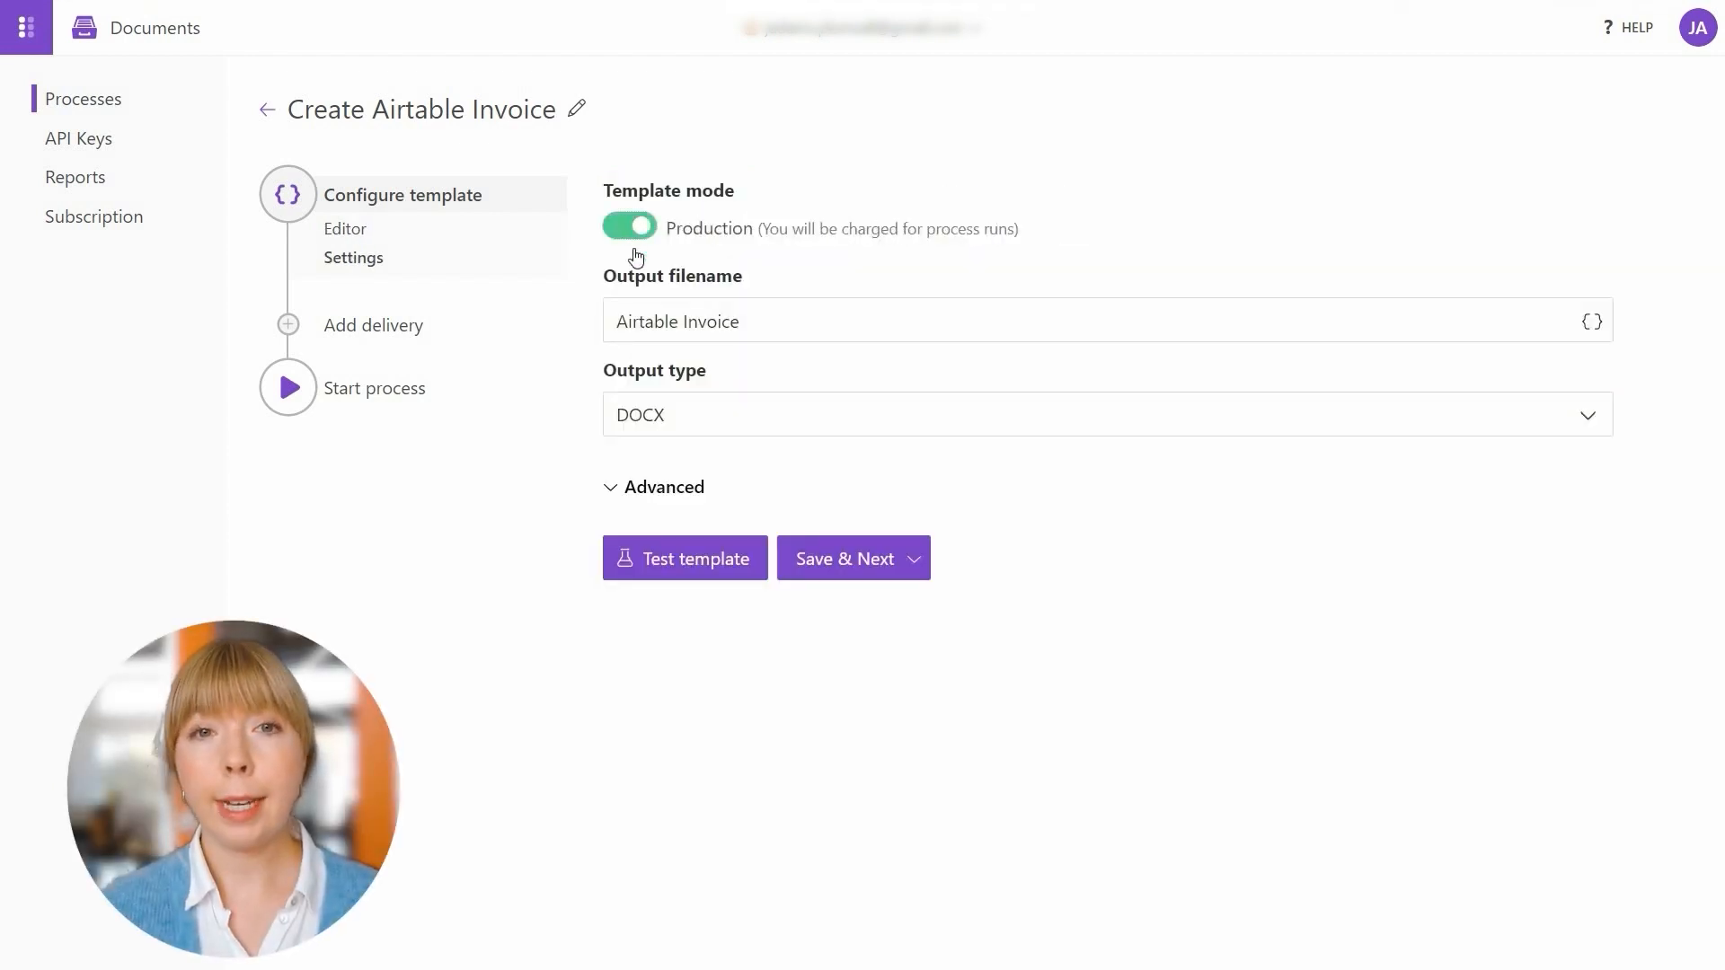
double_click(649, 319)
key(BackSpace)
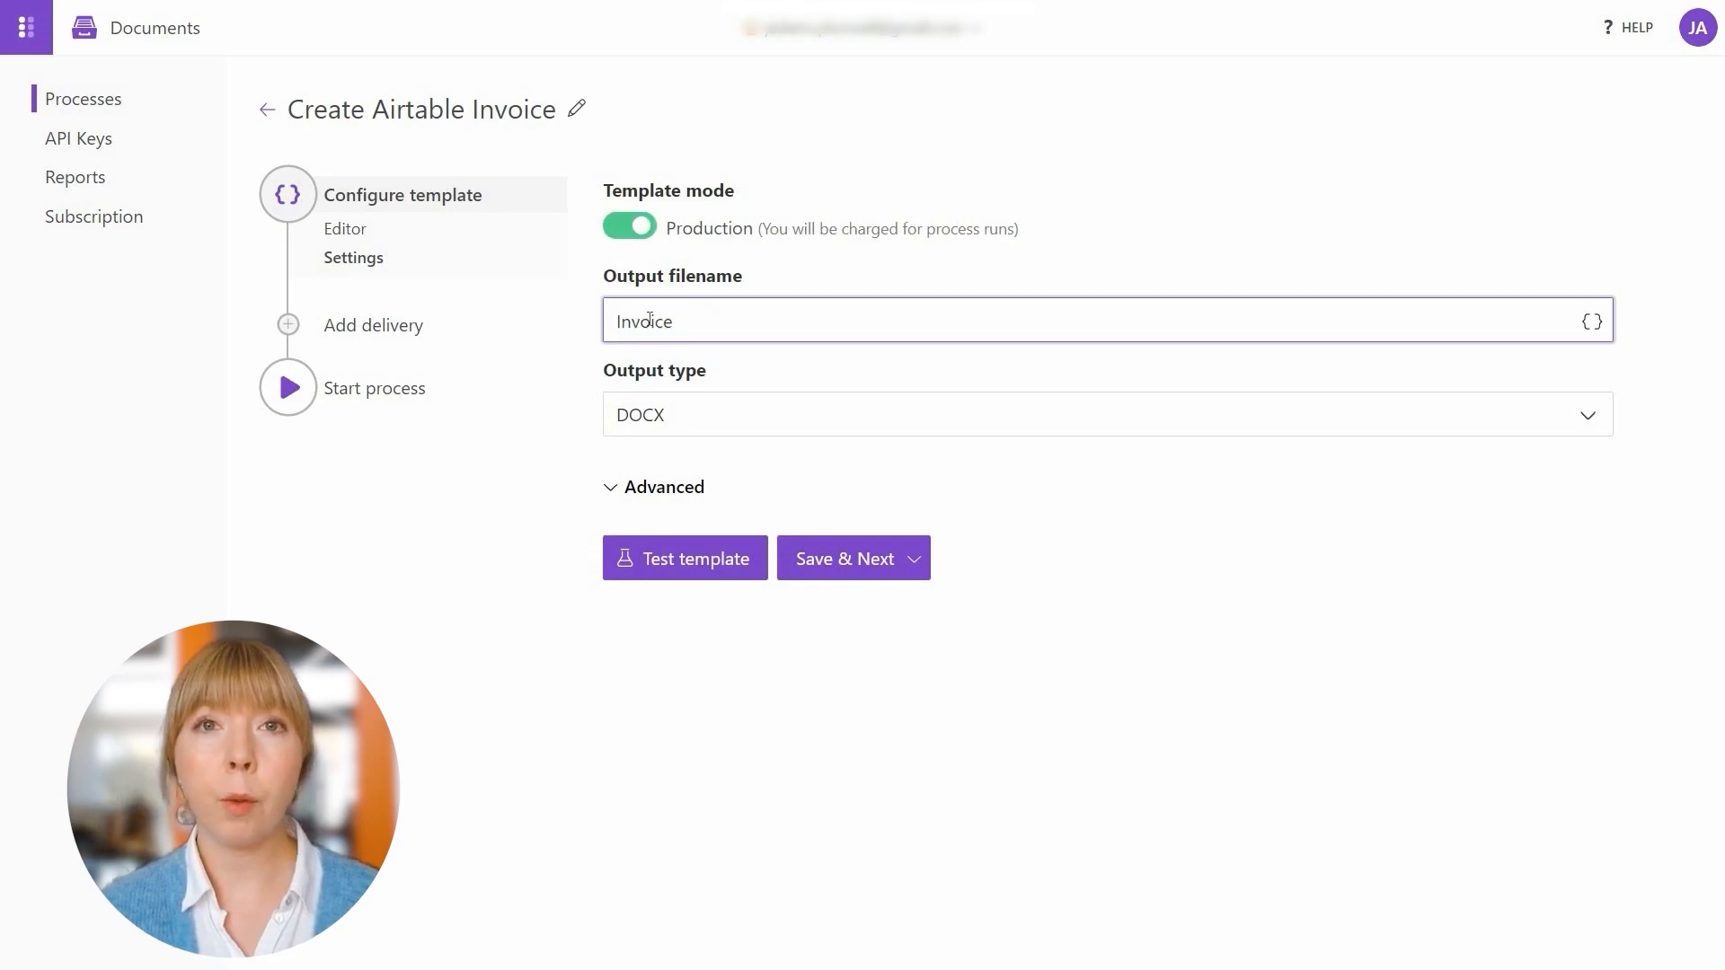
text(for)
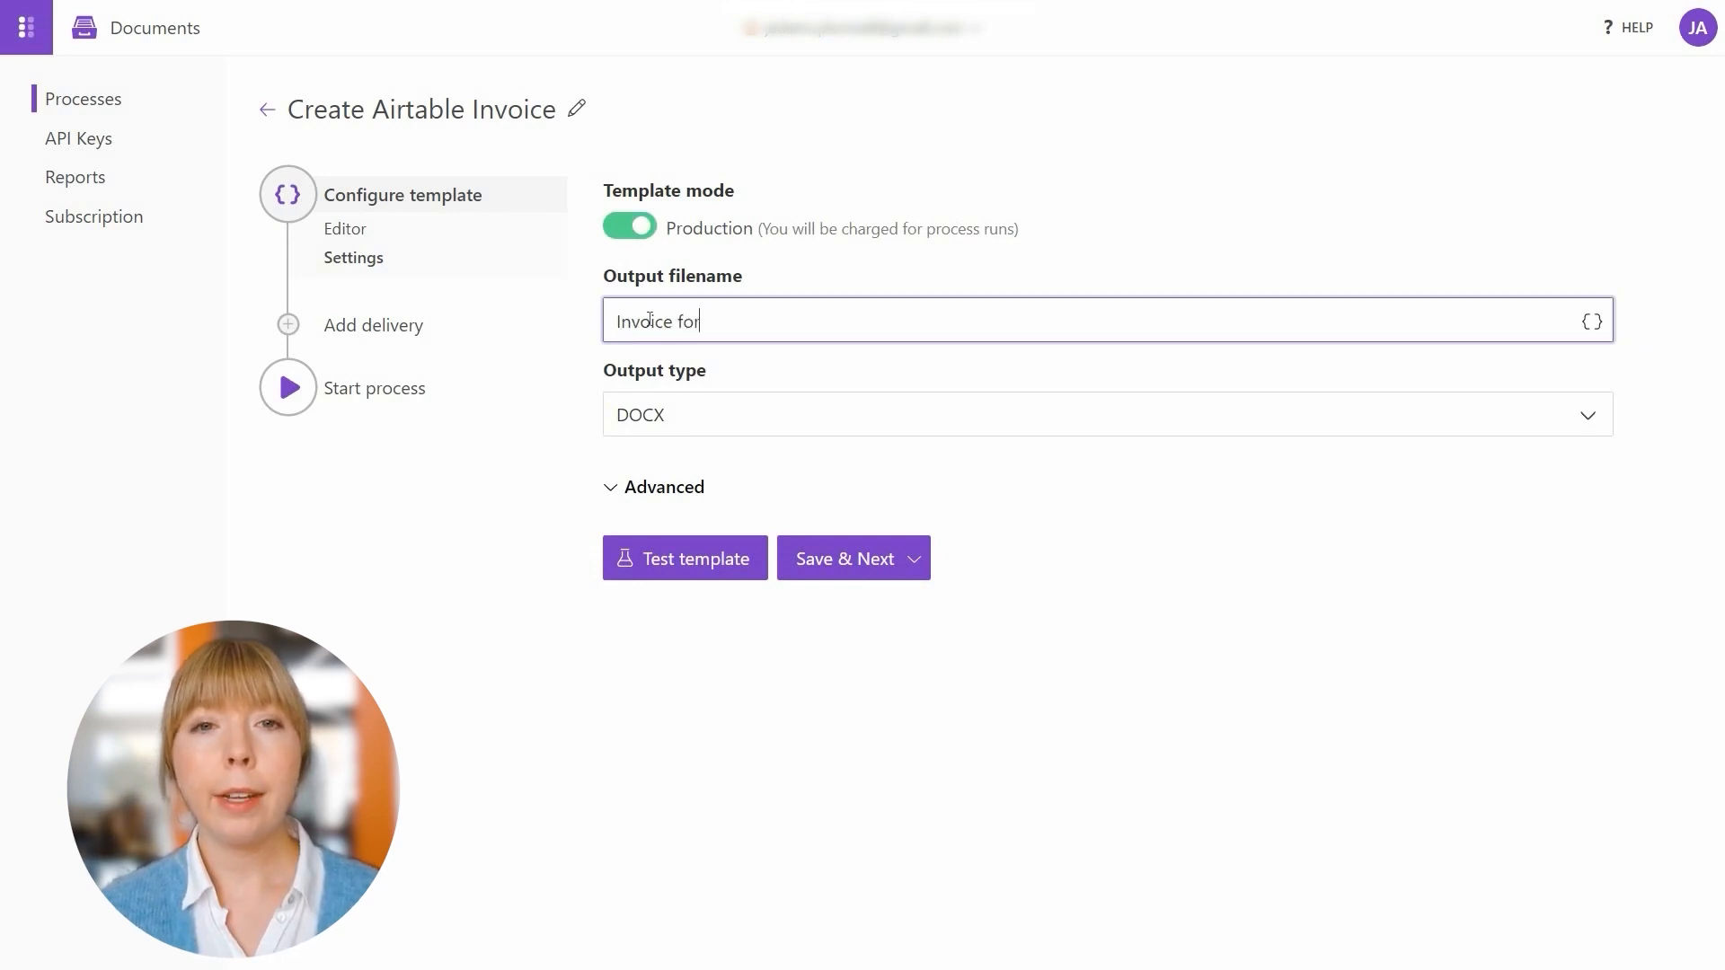
text( Order)
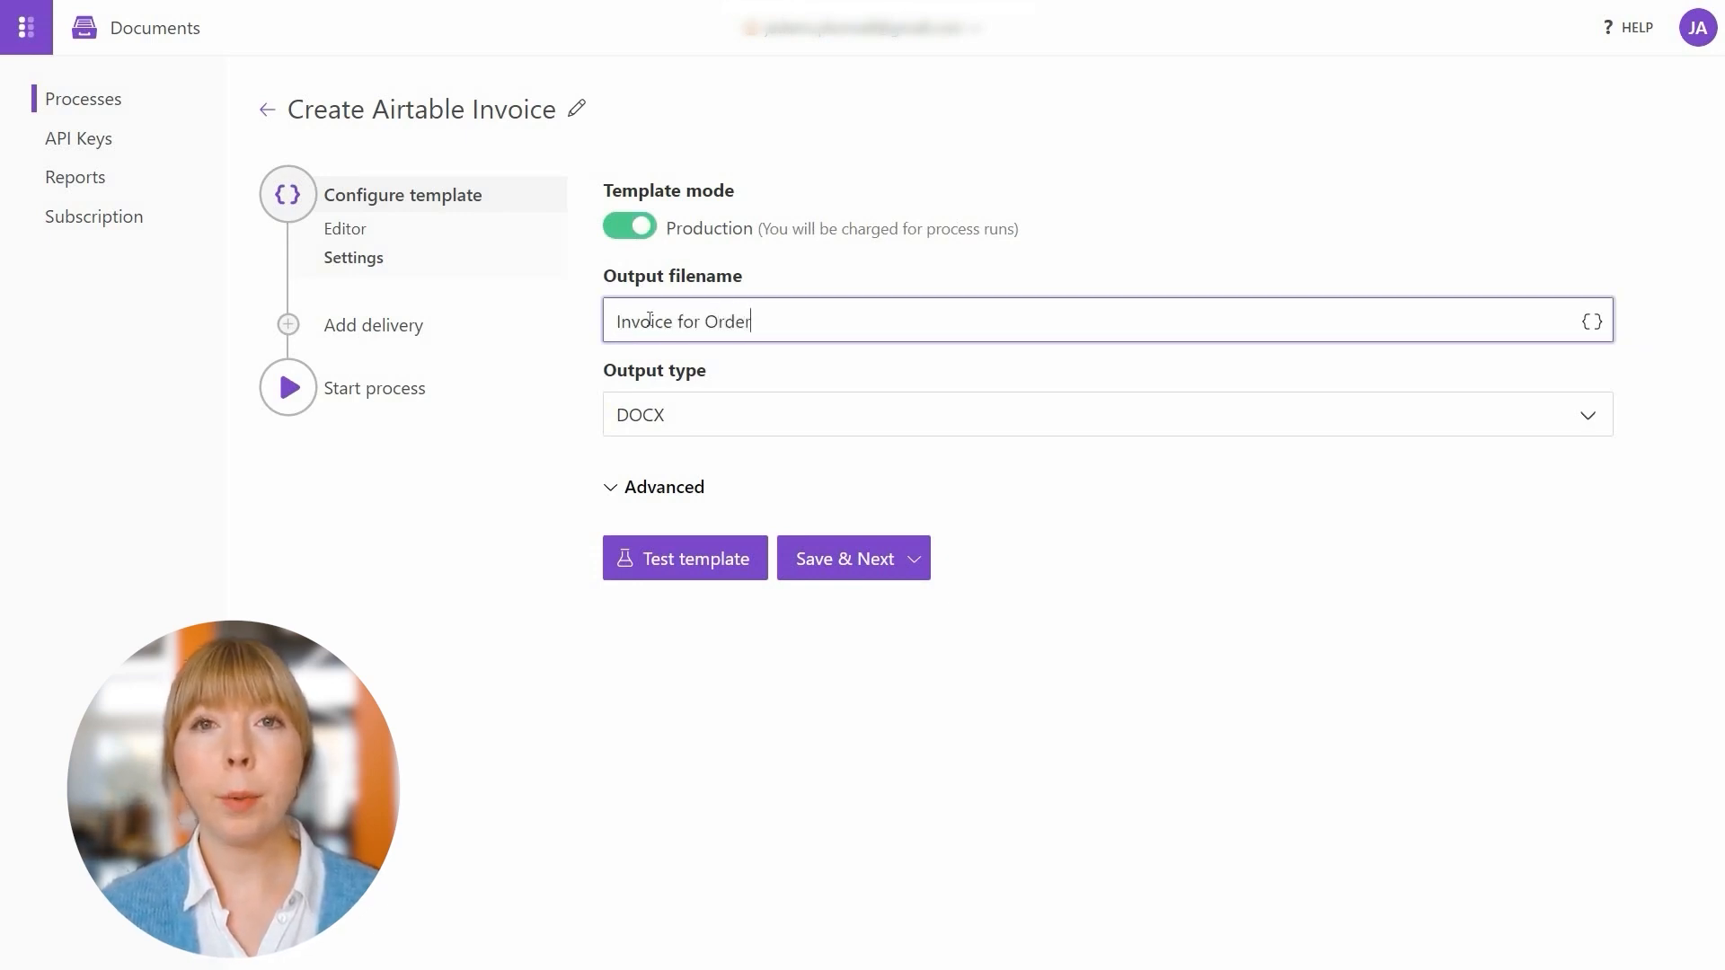
text( #)
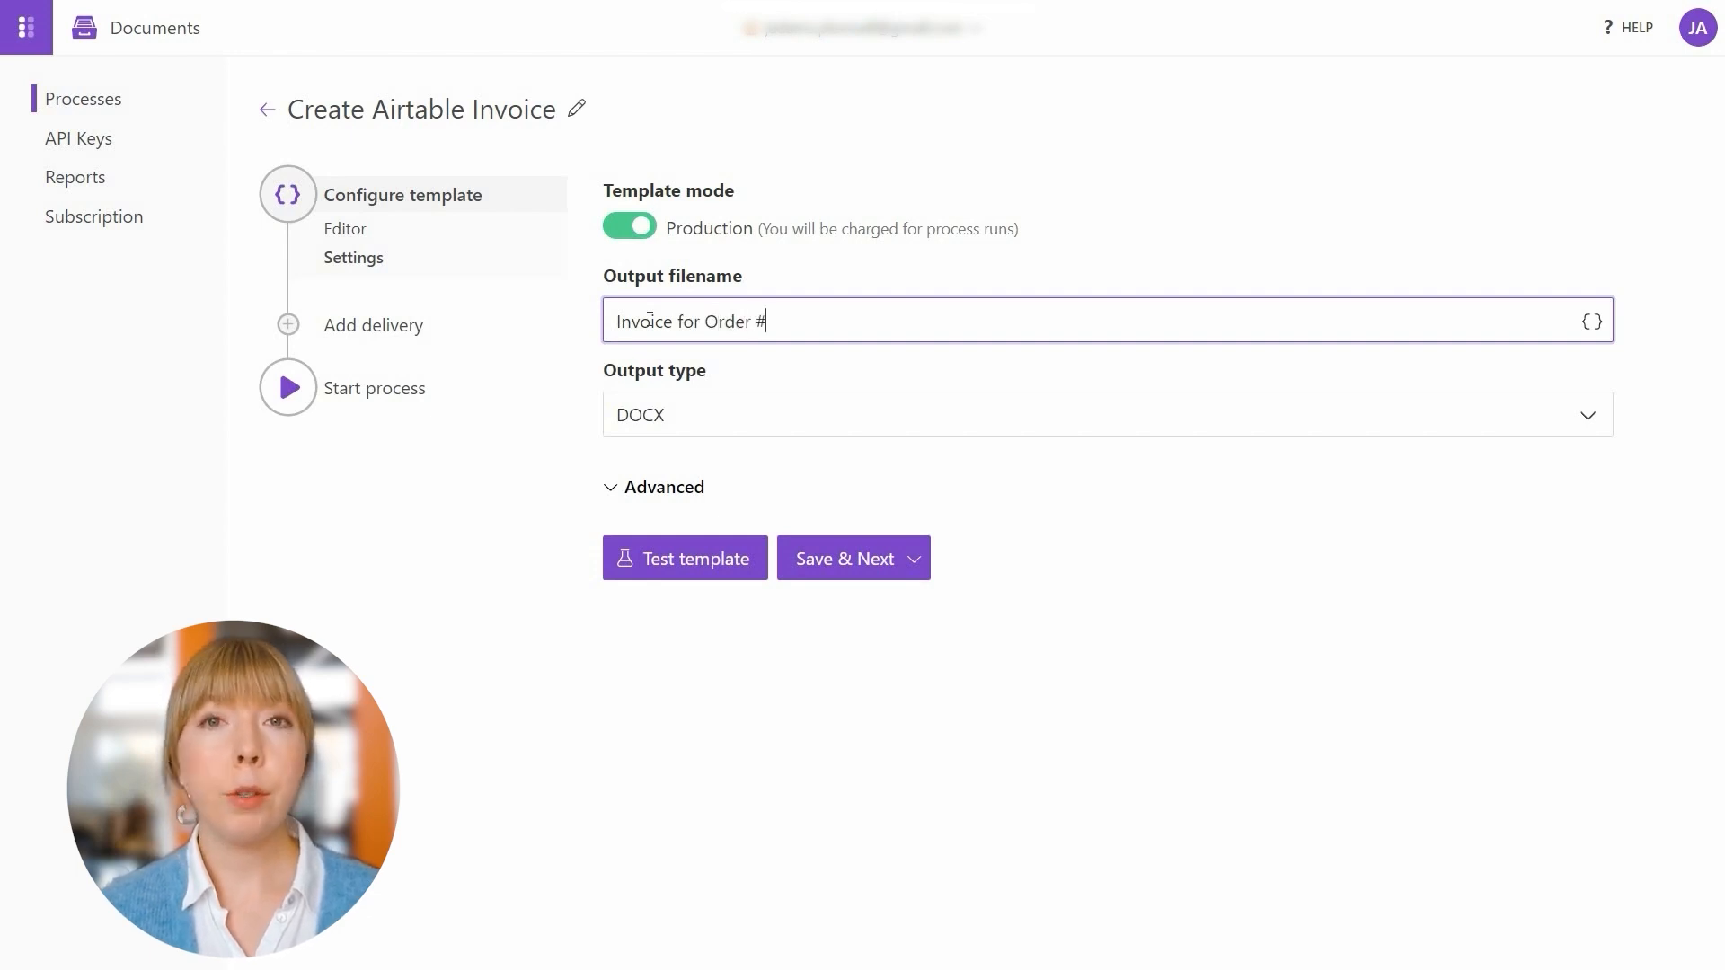
click(1588, 323)
click(1571, 468)
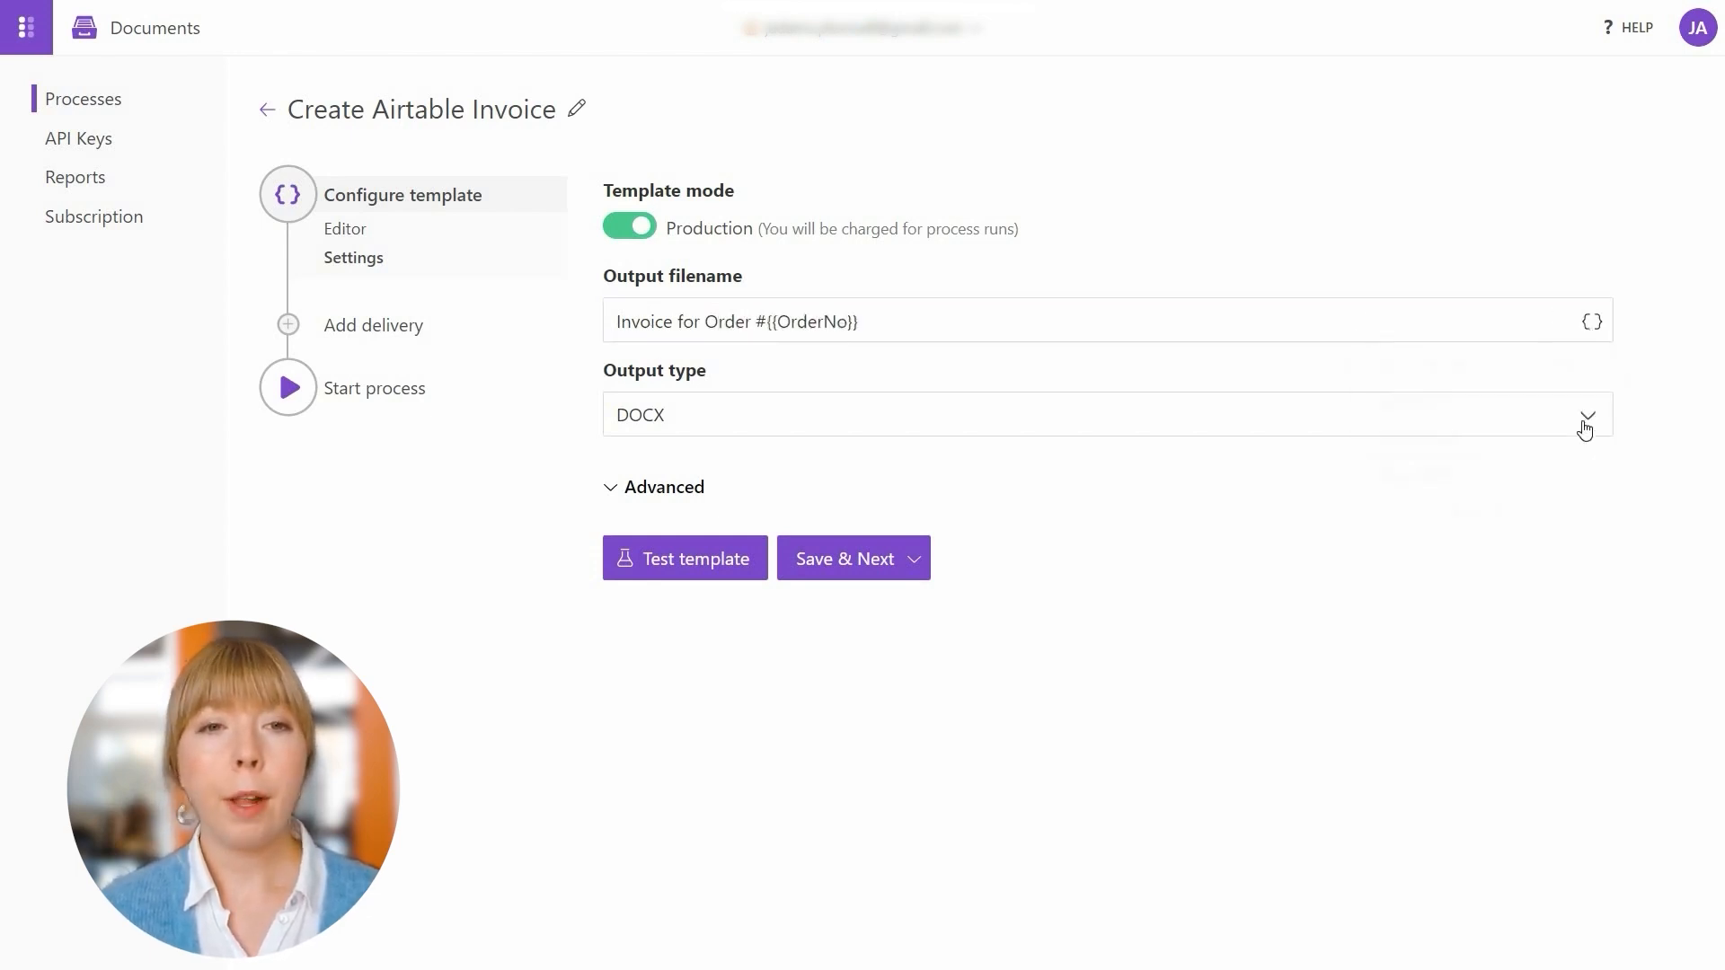
Set the output type to PDF and save the settings
click(1585, 430)
click(1479, 451)
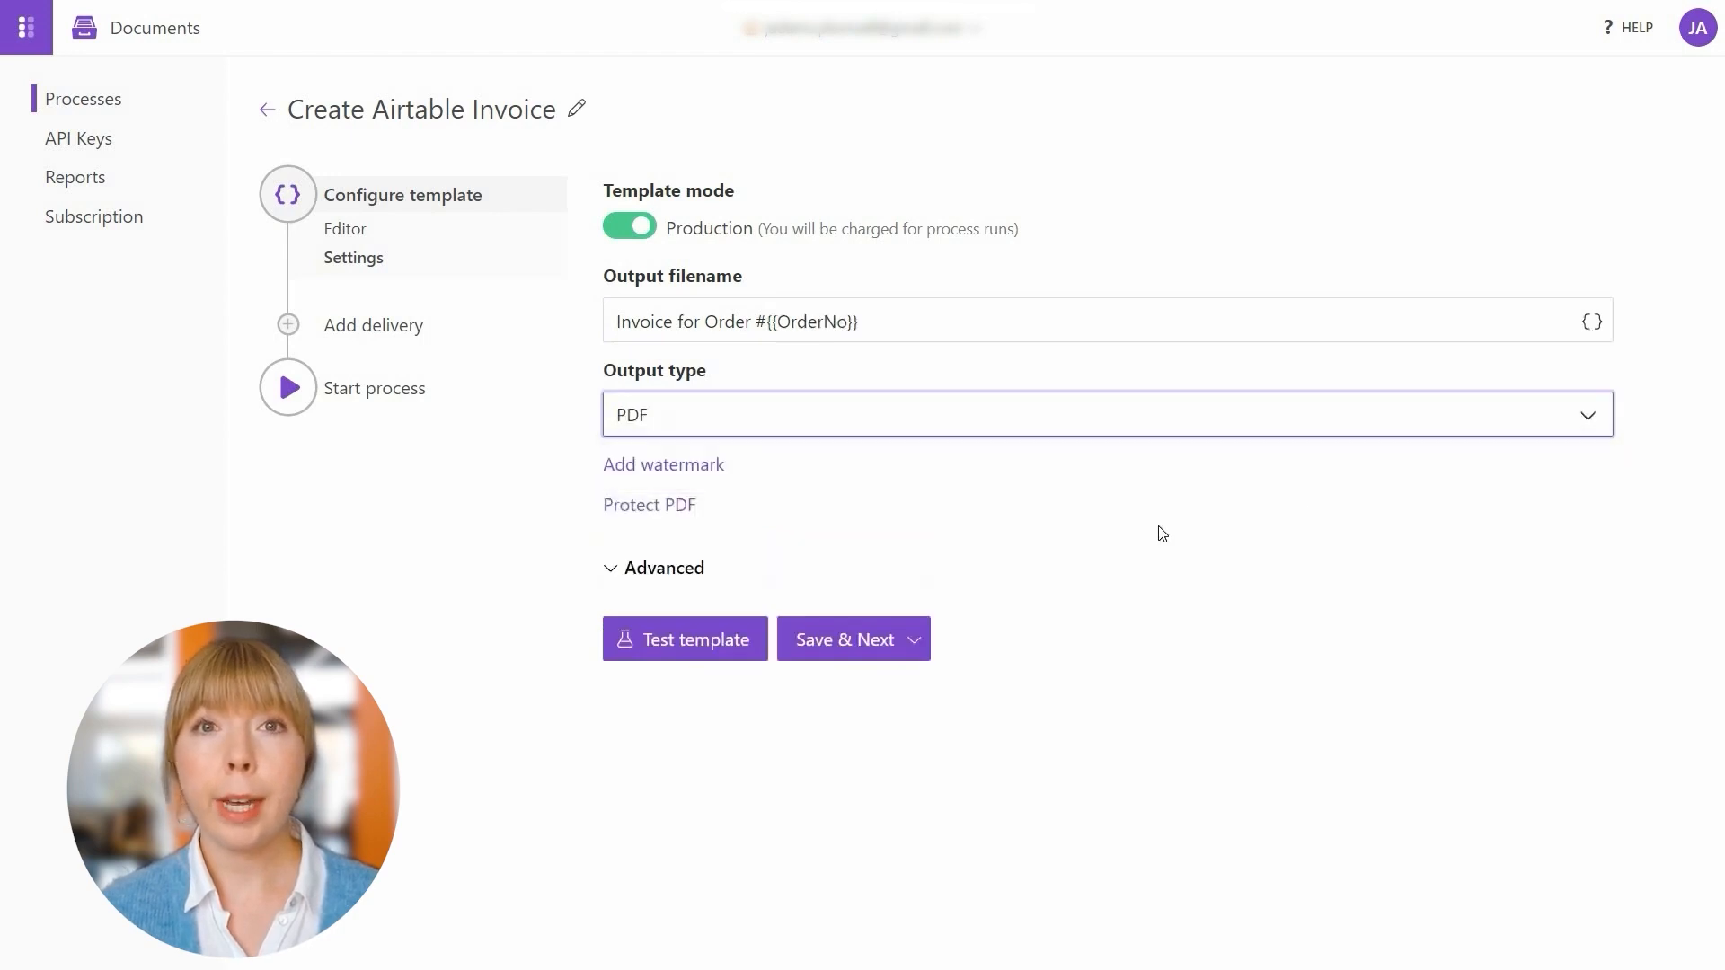
click(844, 640)
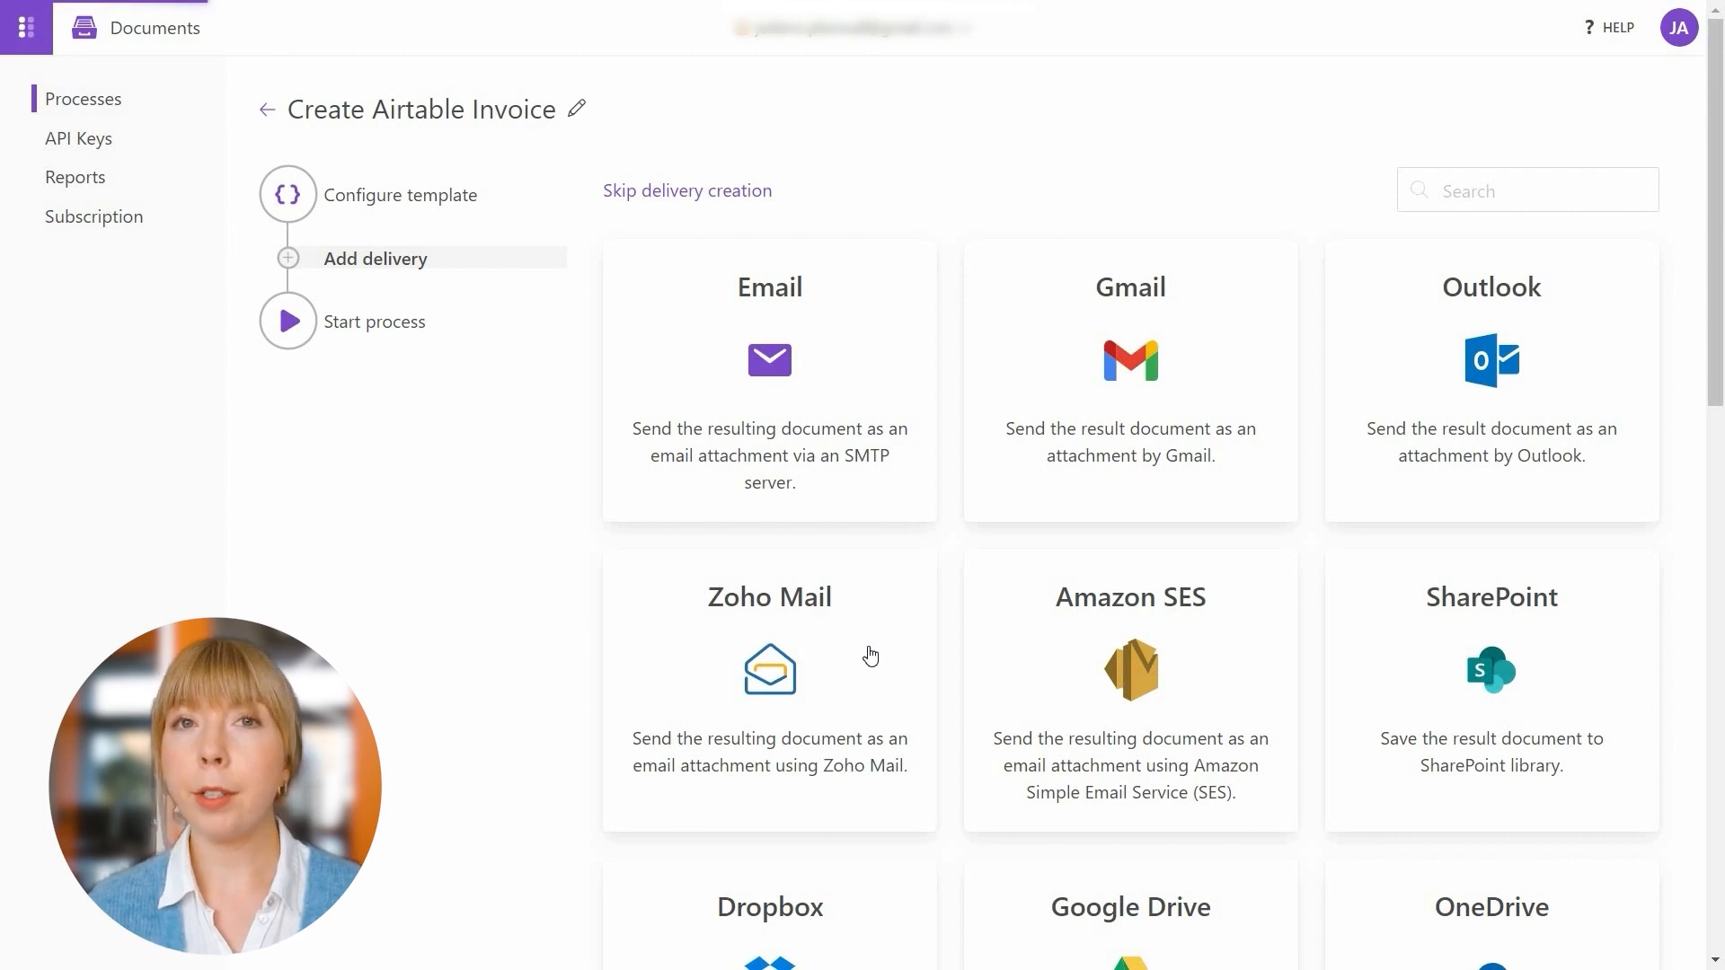
Choose Gmail delivery and connect a Google account, granting Plumsail Documents access
scroll(870, 655, down, 6)
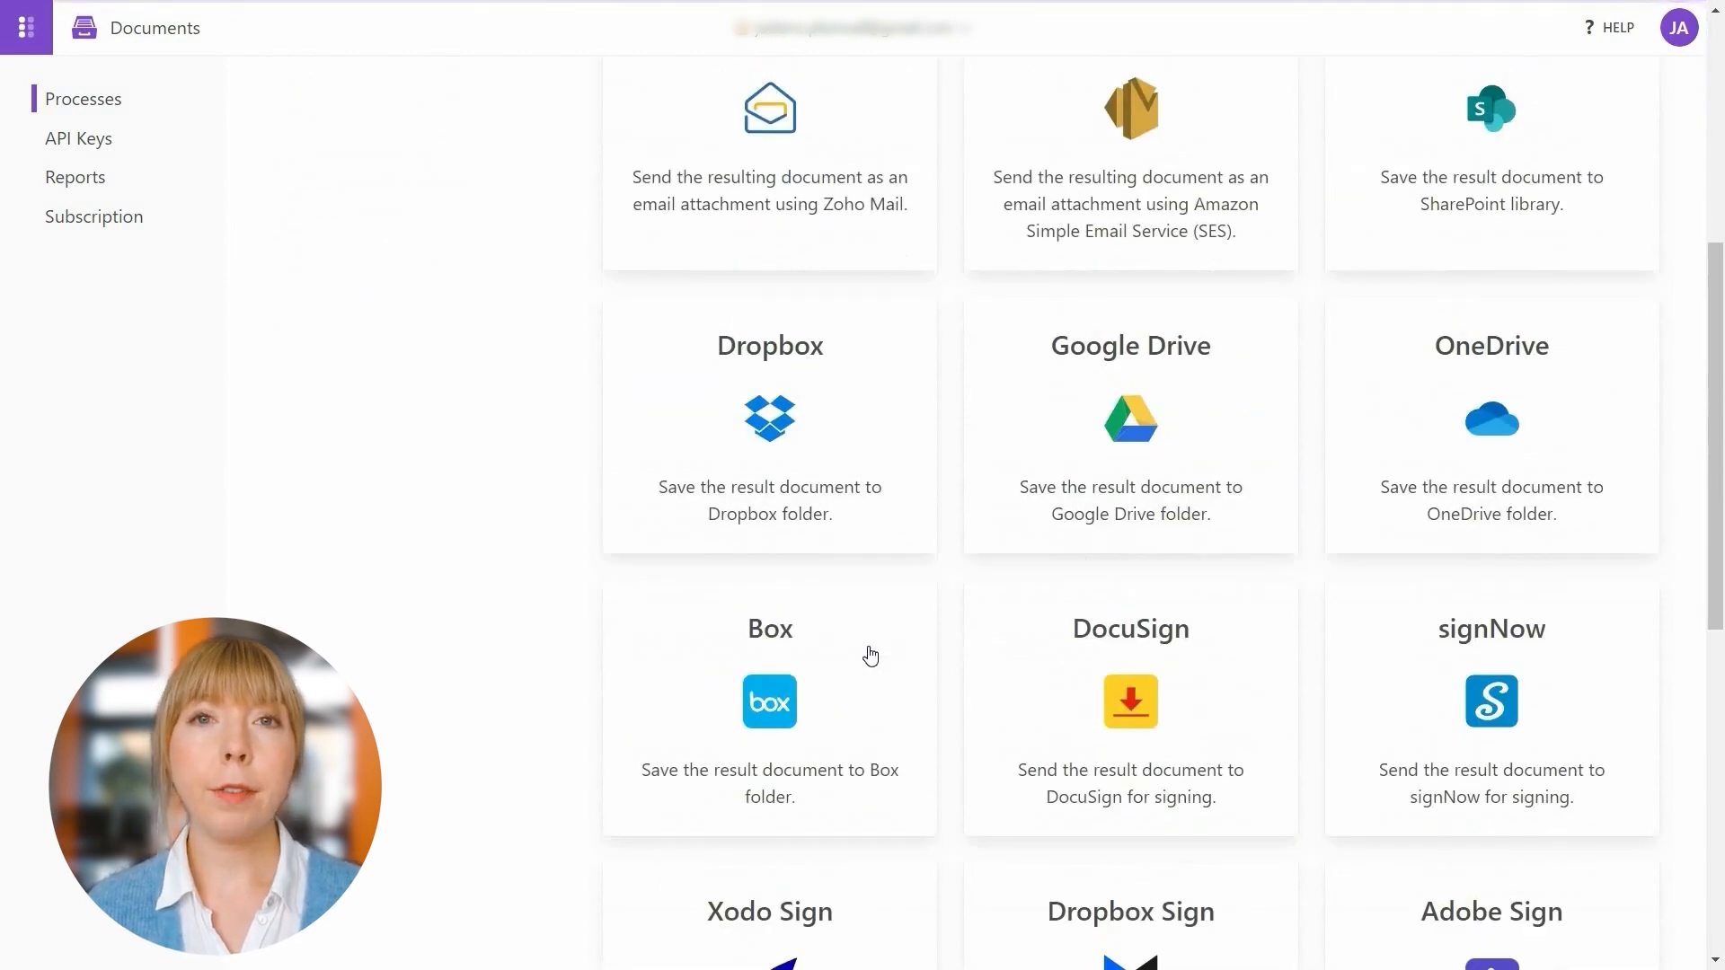
scroll(870, 656, up, 6)
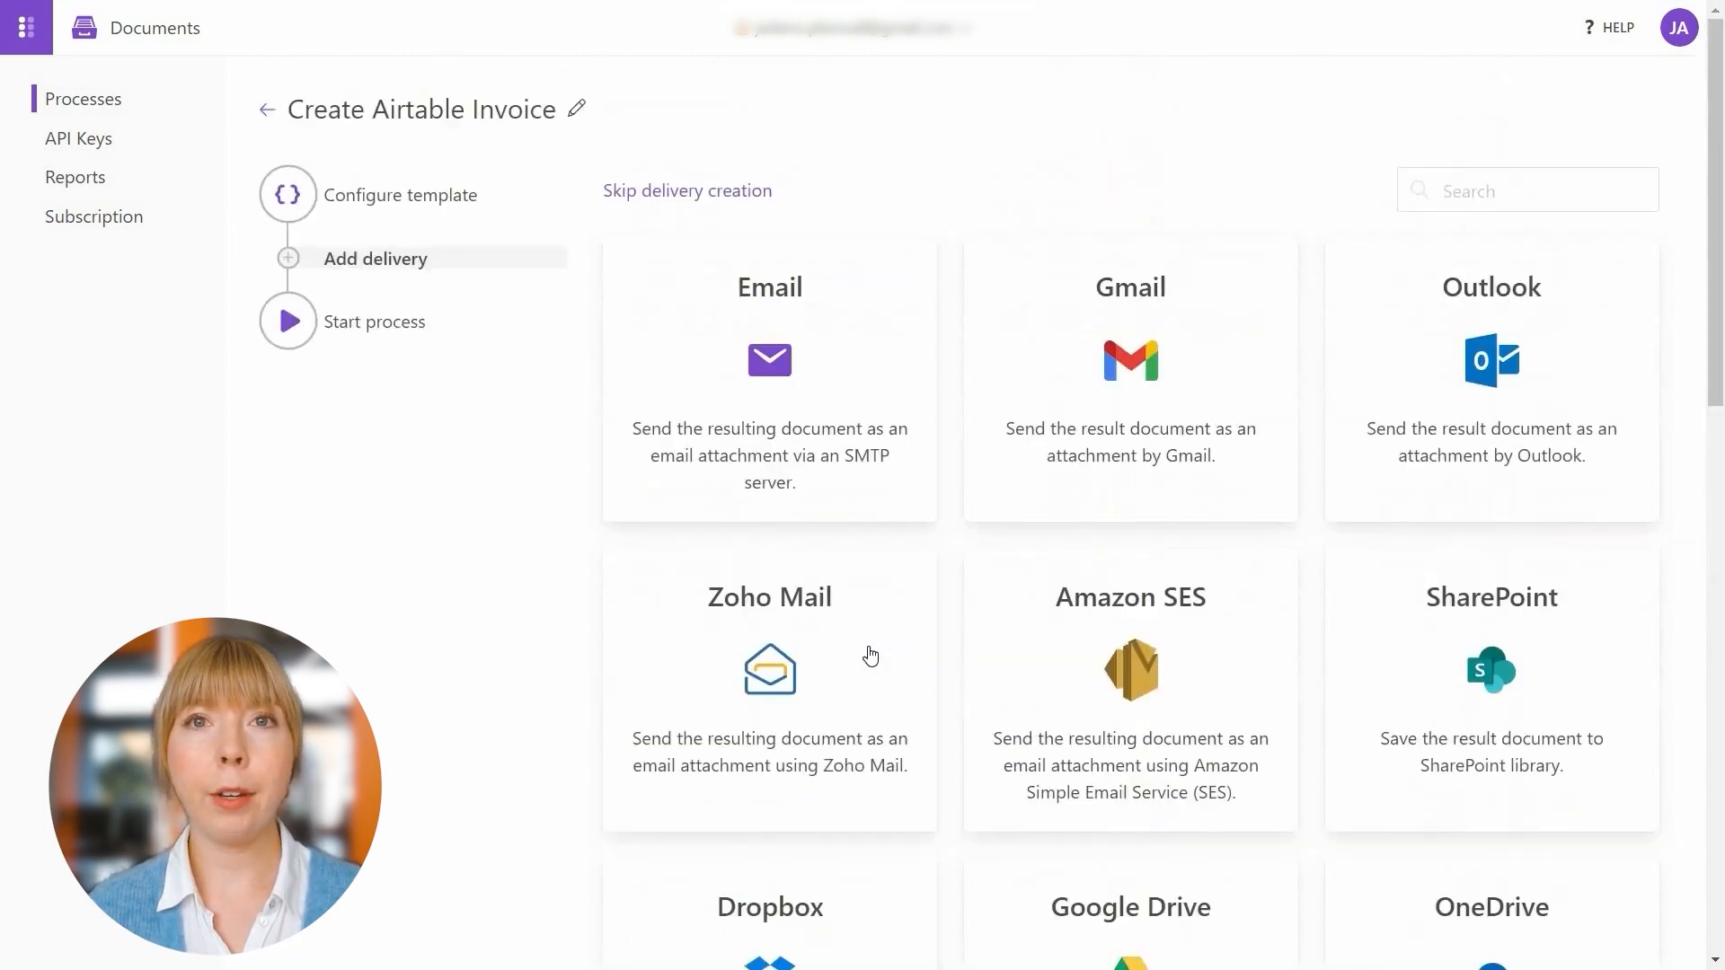
click(1072, 459)
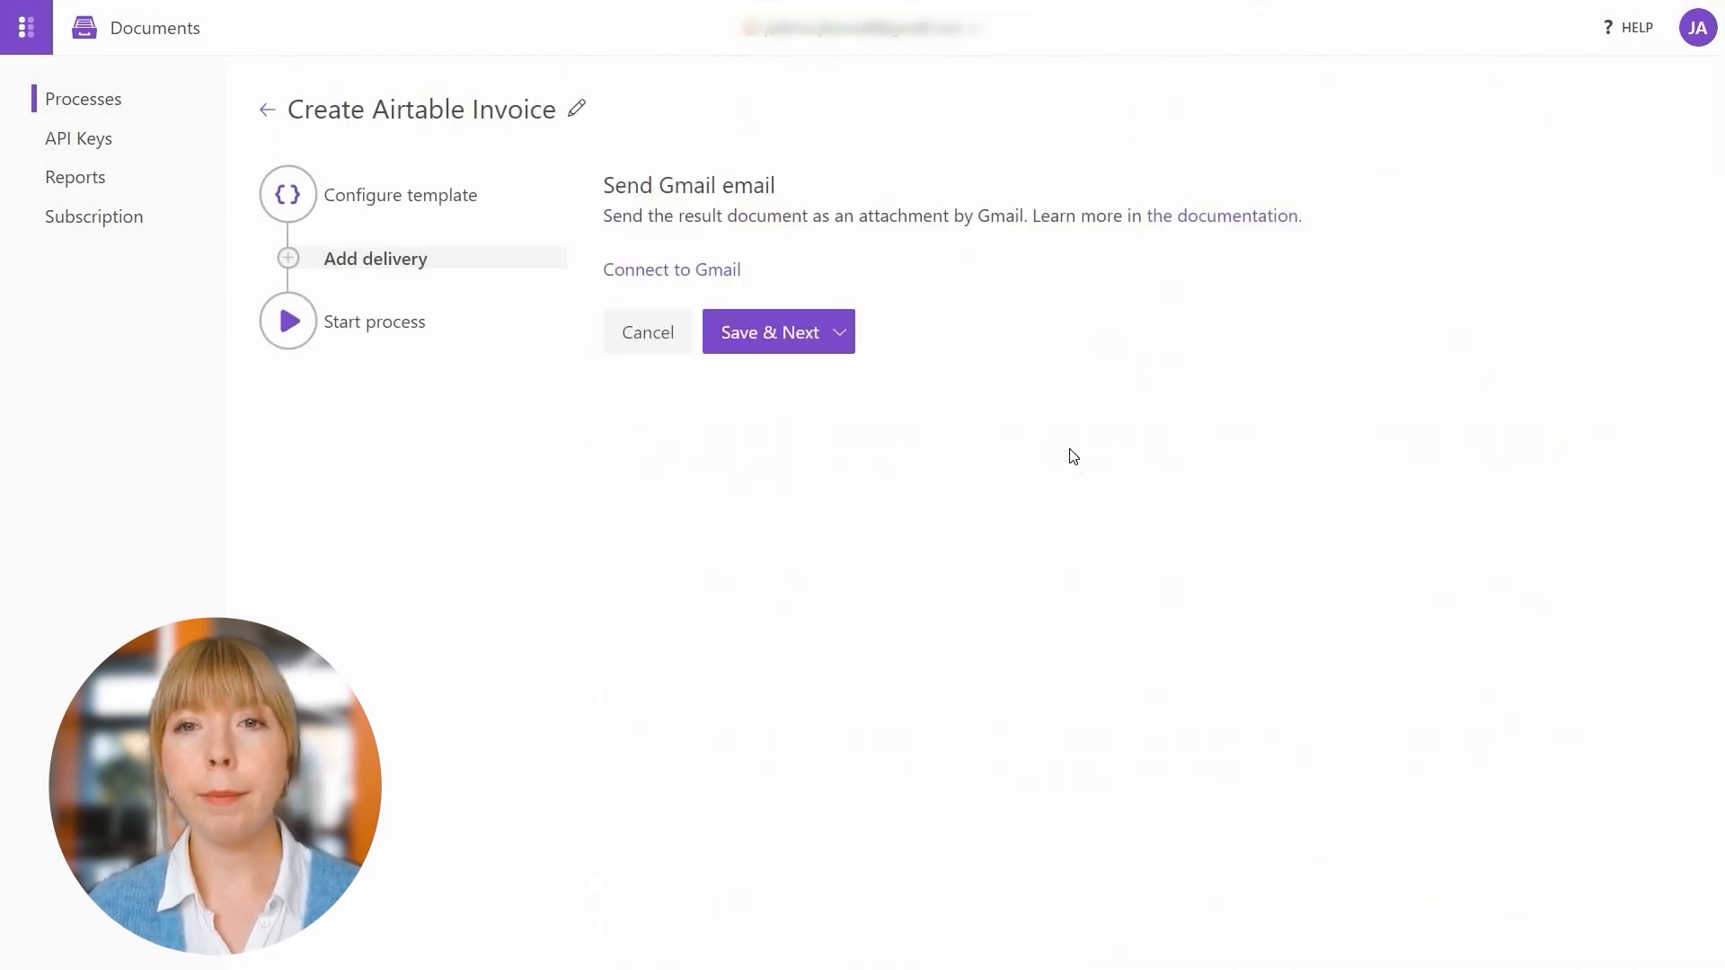
click(733, 271)
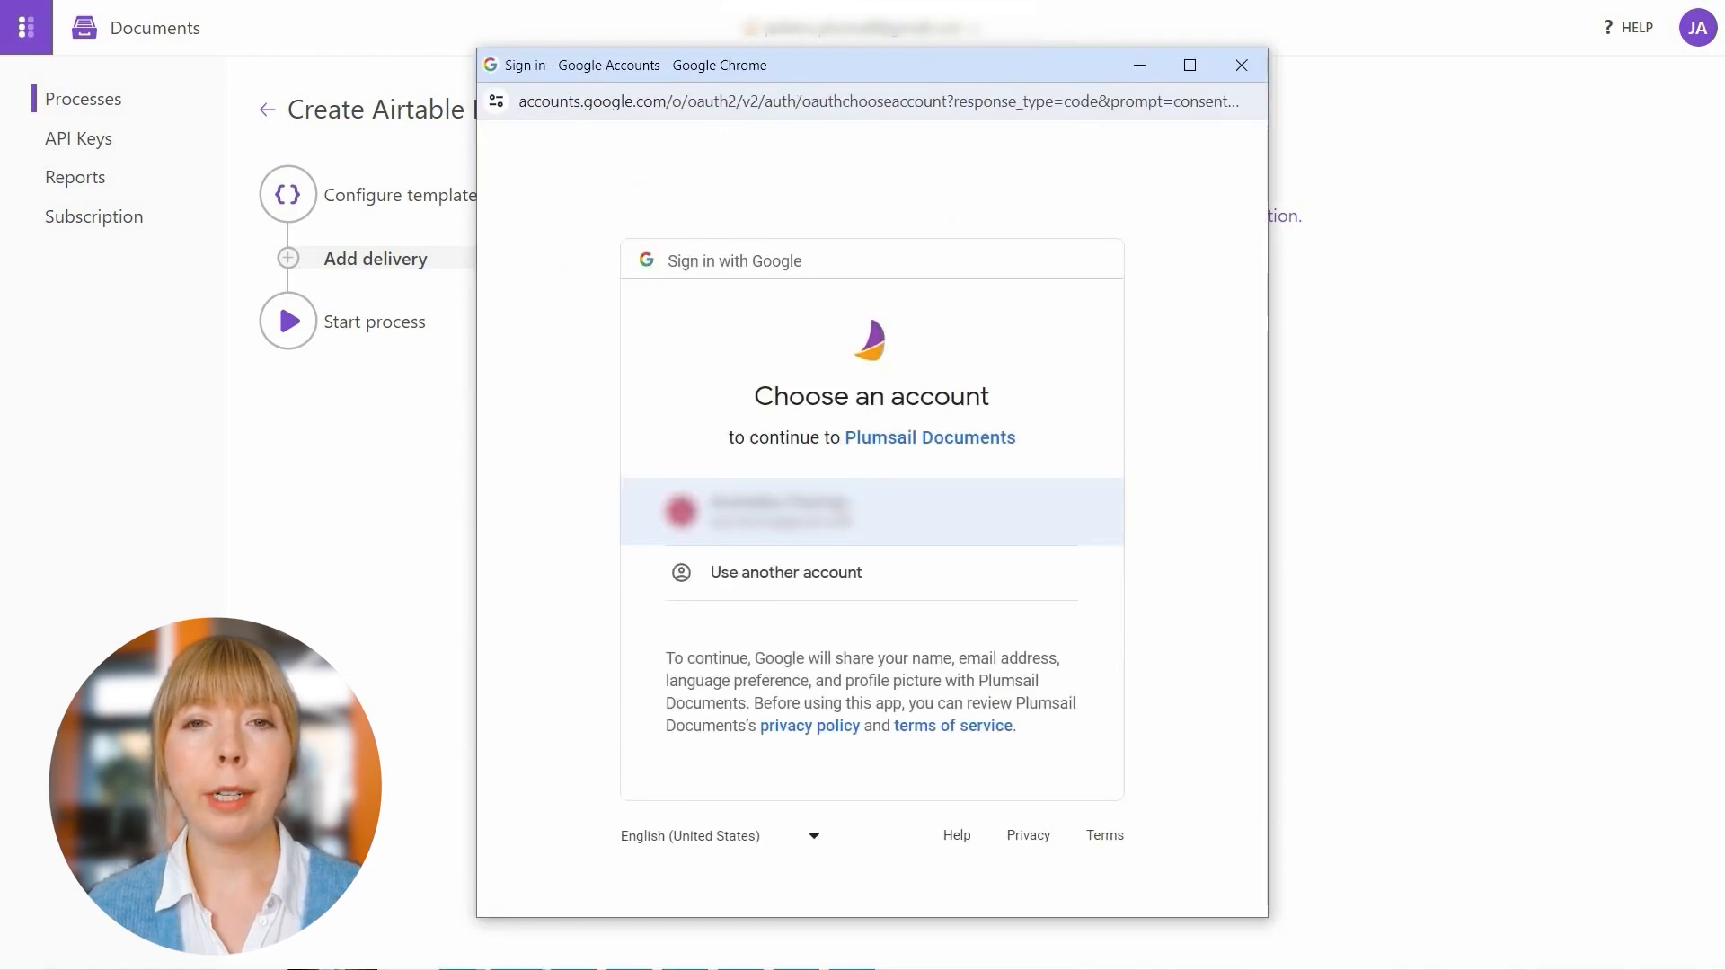
click(772, 511)
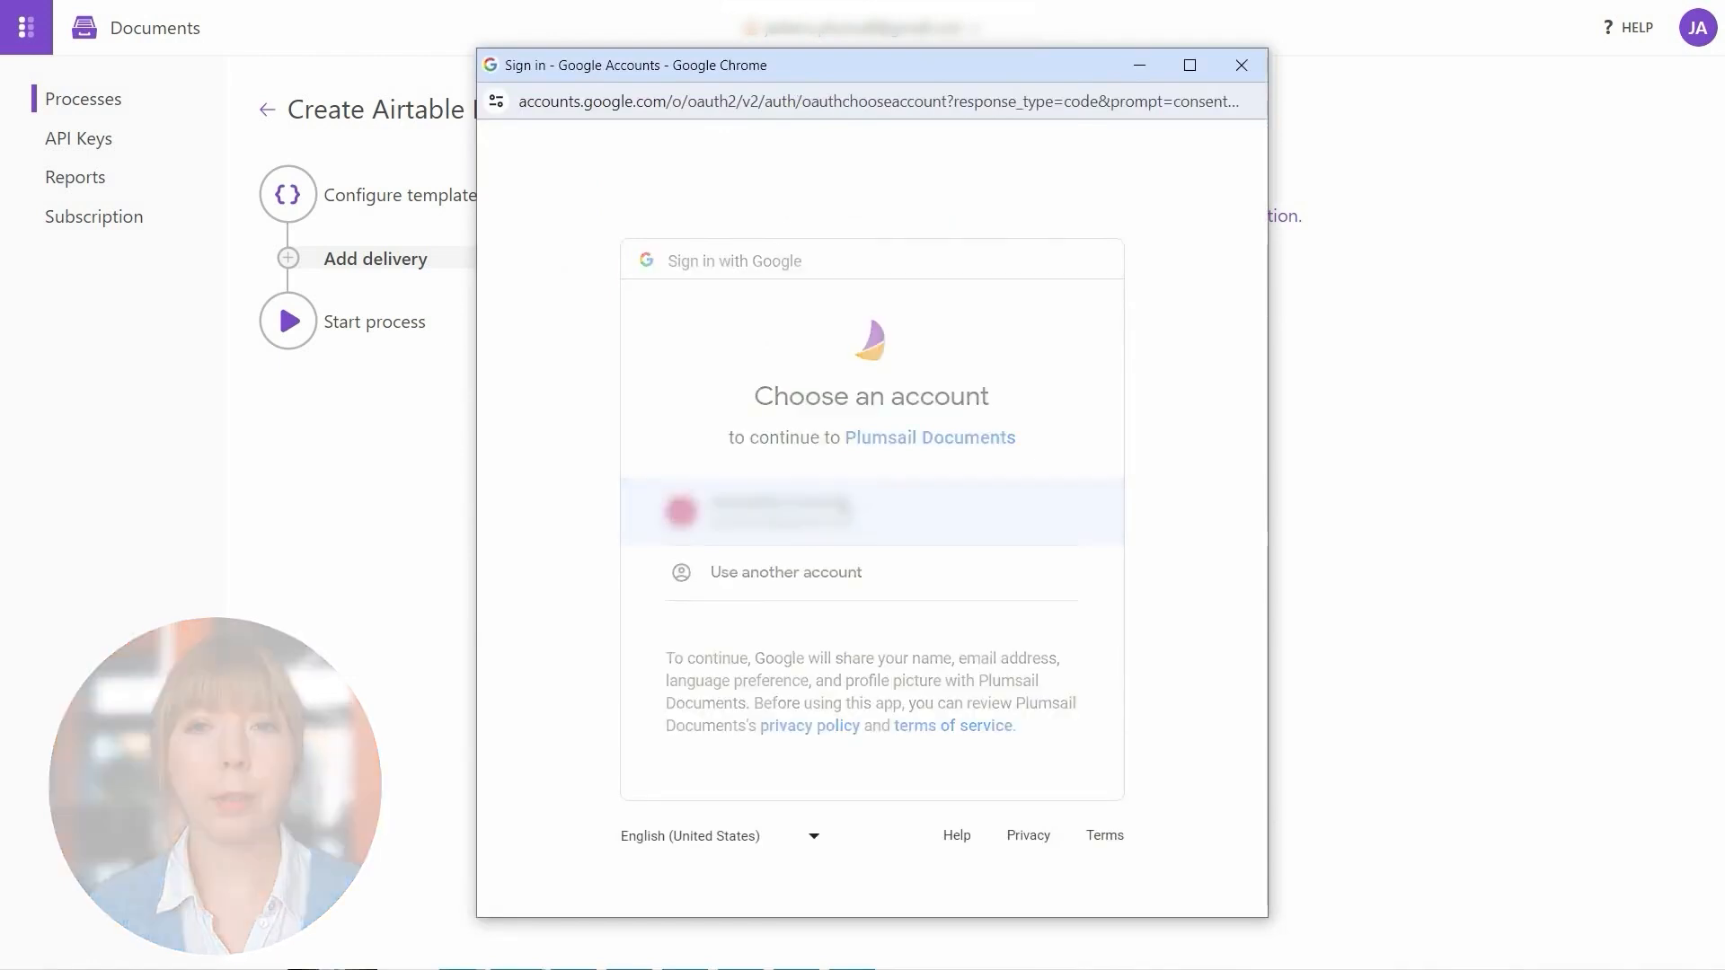
scroll(842, 505, down, 1)
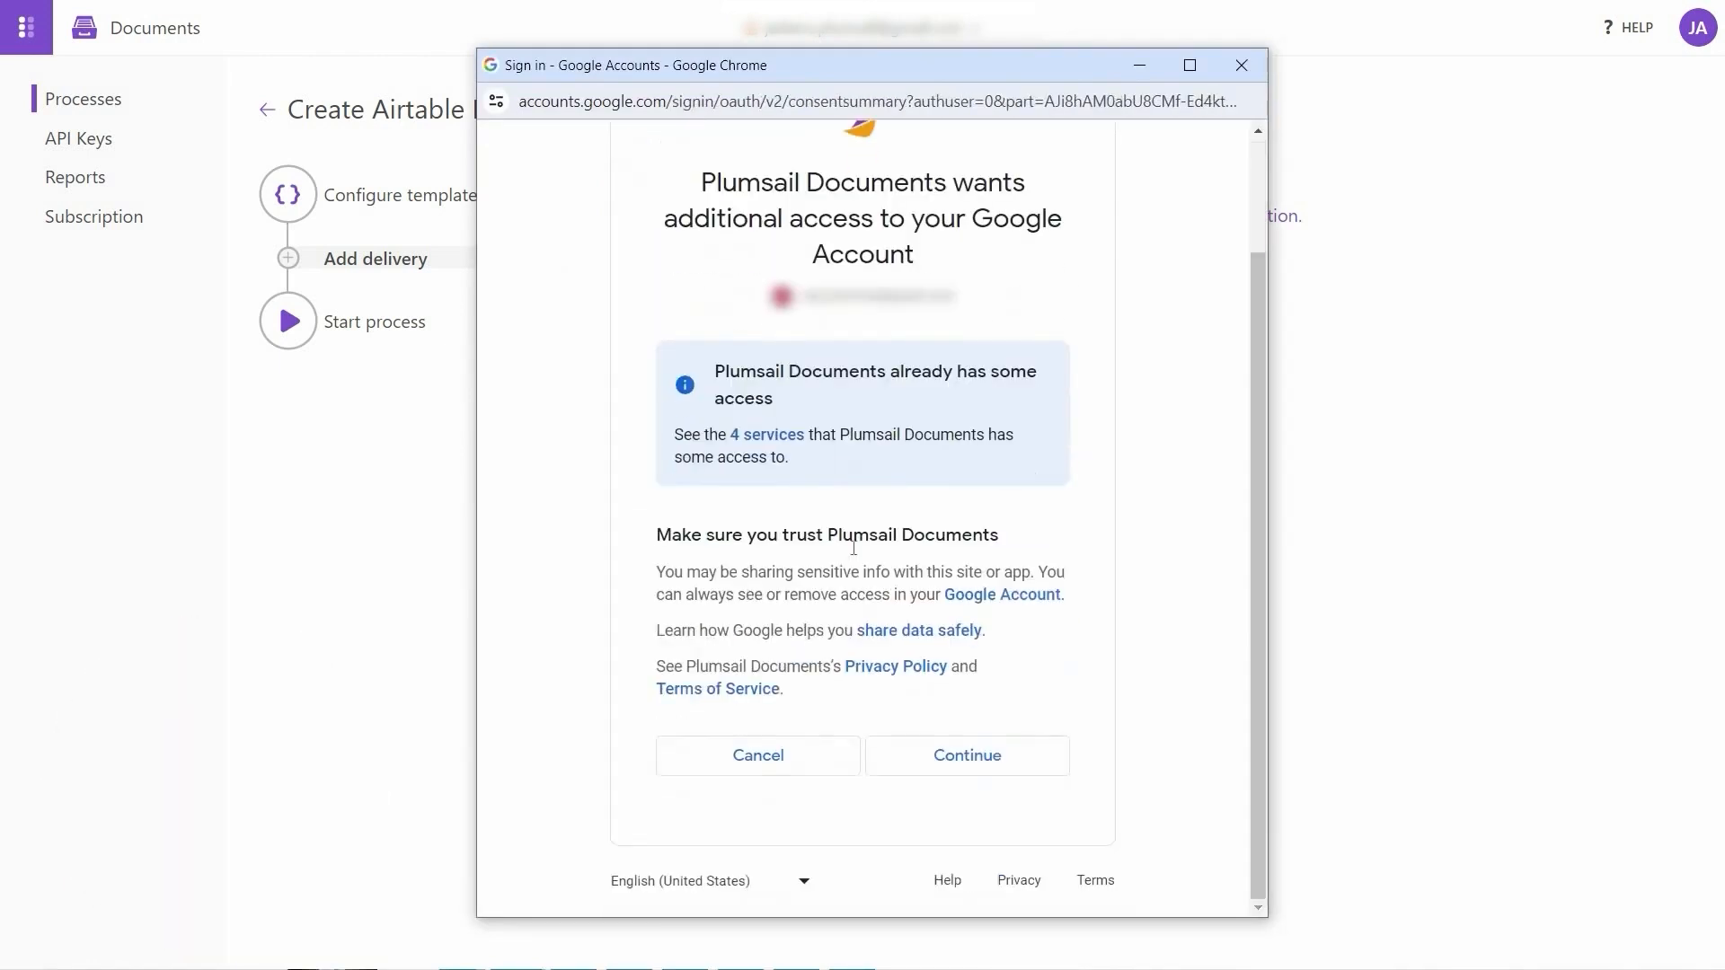
click(928, 746)
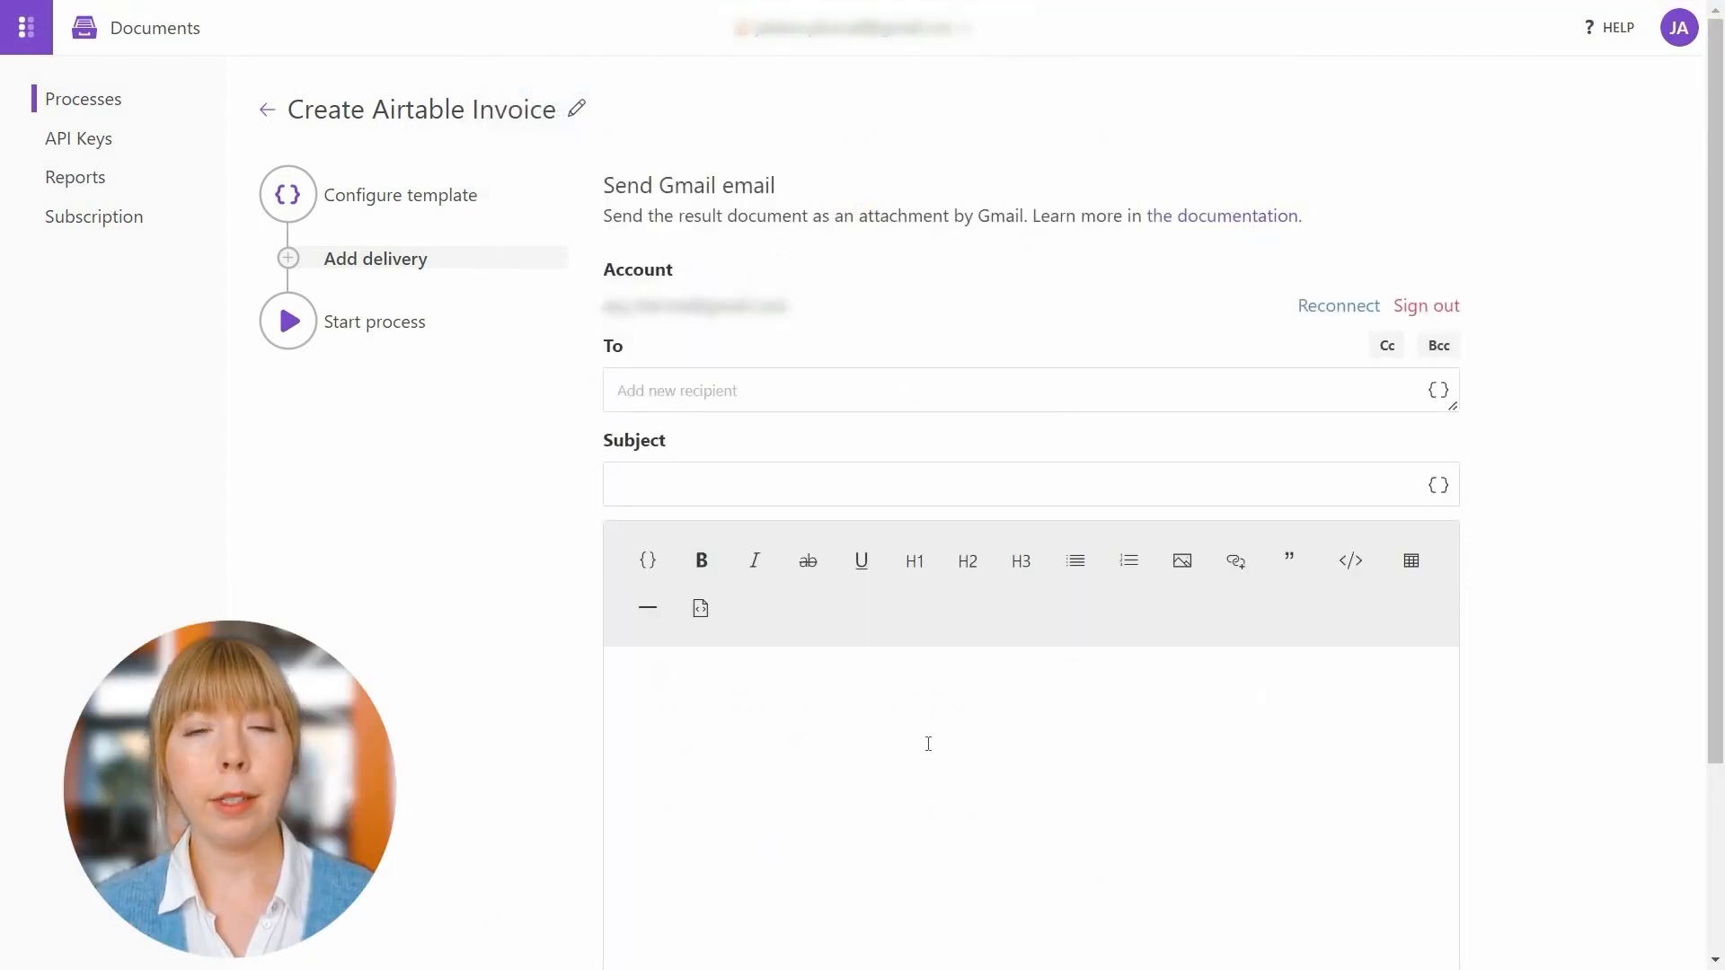
Enter the recipient's e-mail address and the subject 'Invoice for order #{{OrderNo}}'
click(665, 400)
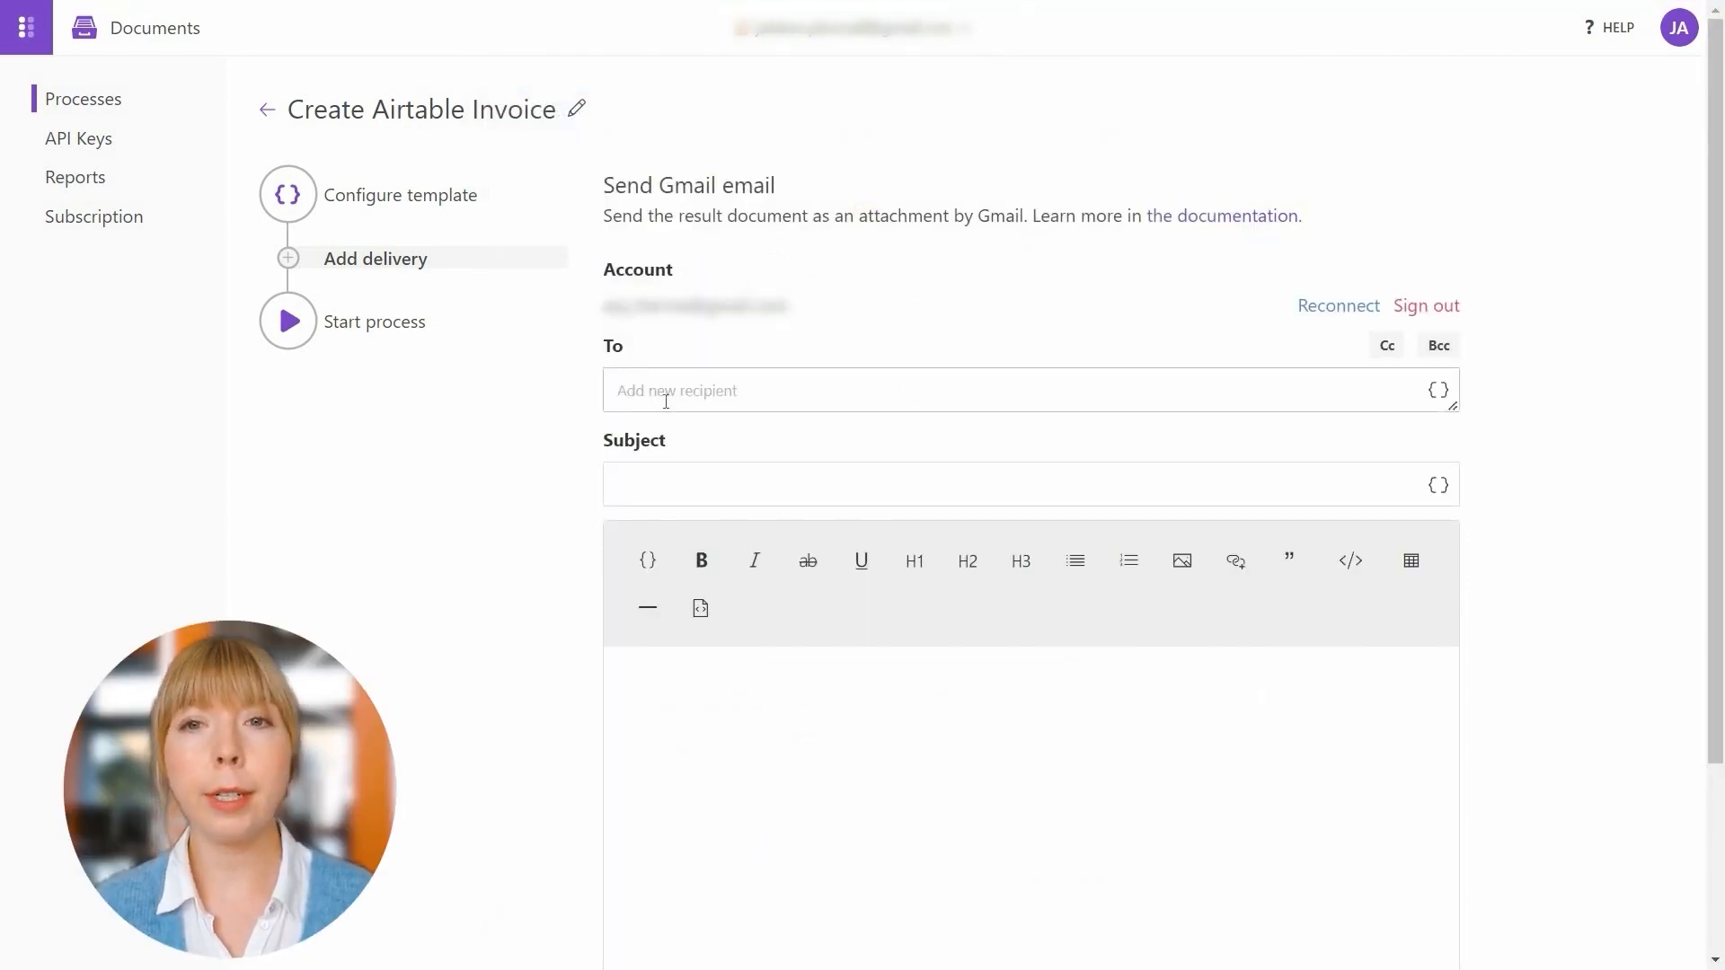
text(sales@contoso.com)
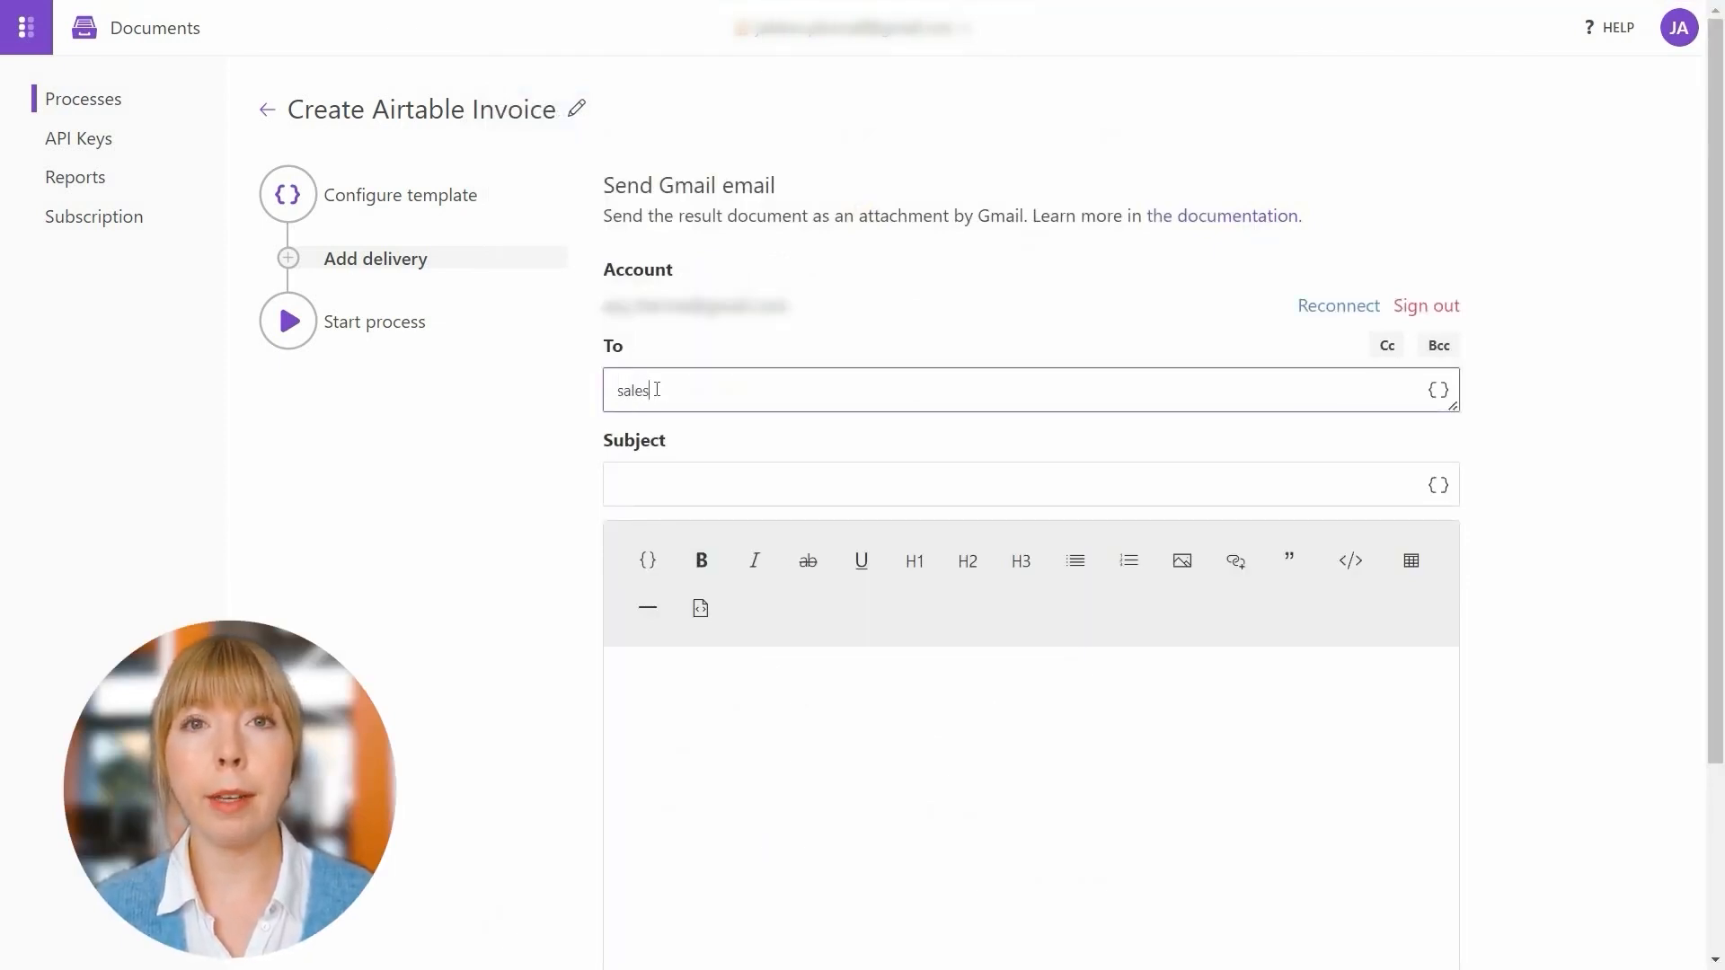
click(652, 477)
text(Invoice for order #)
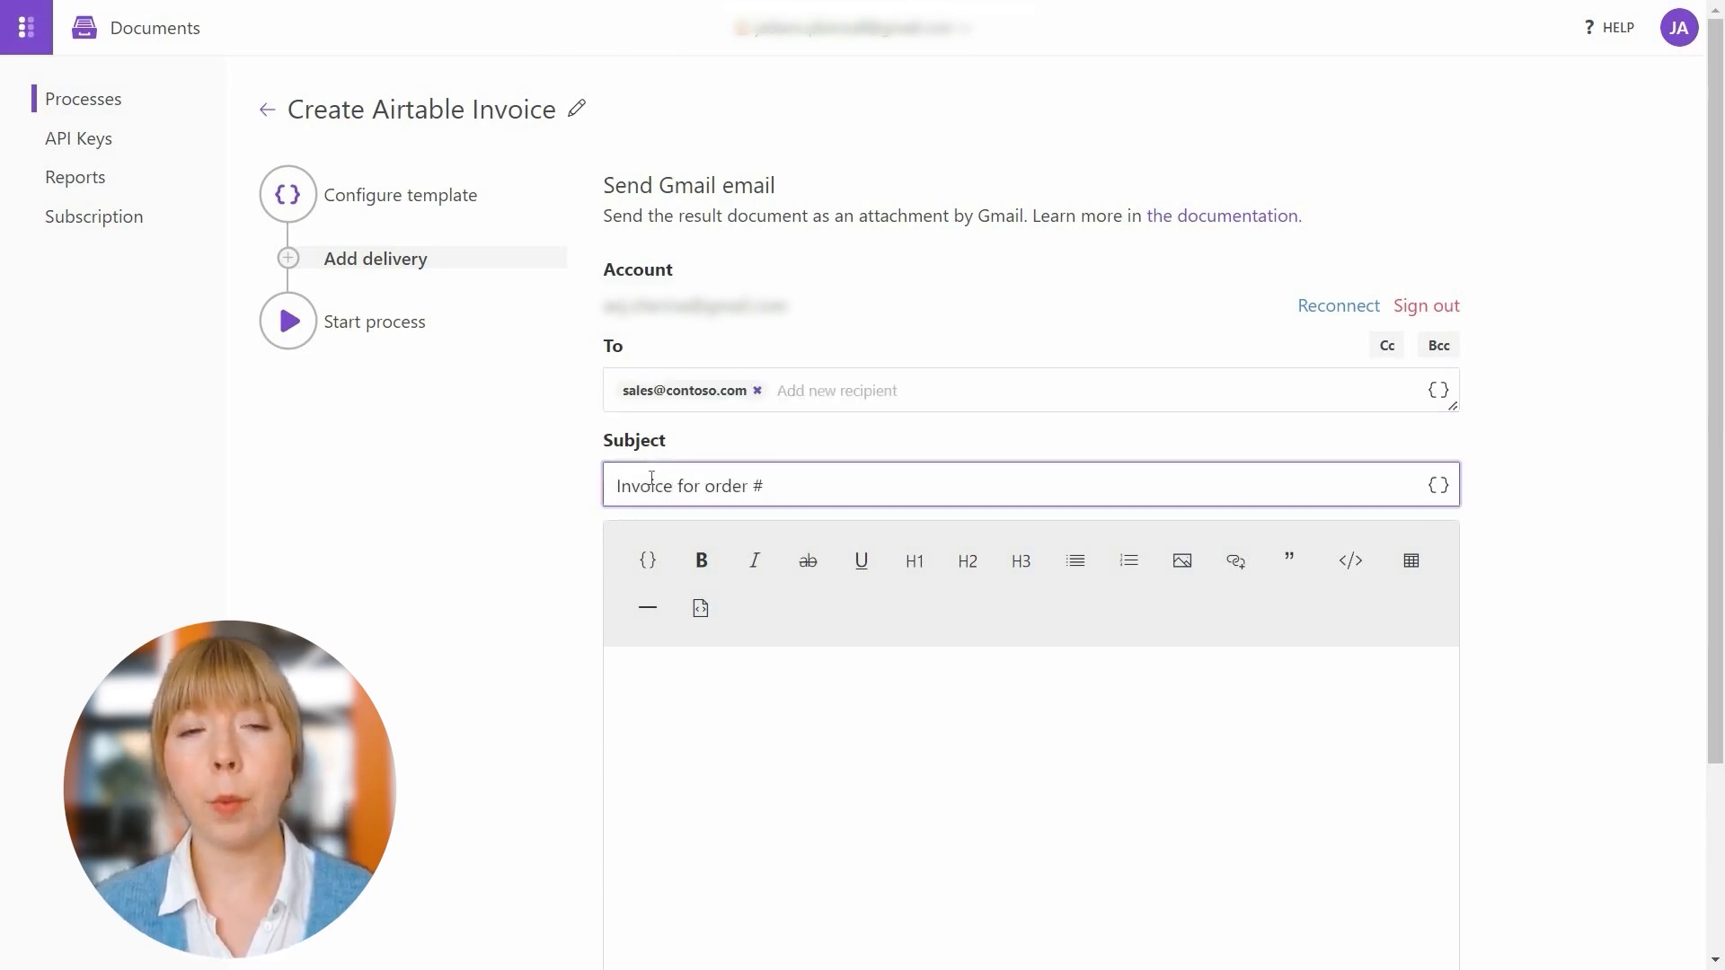
click(1438, 489)
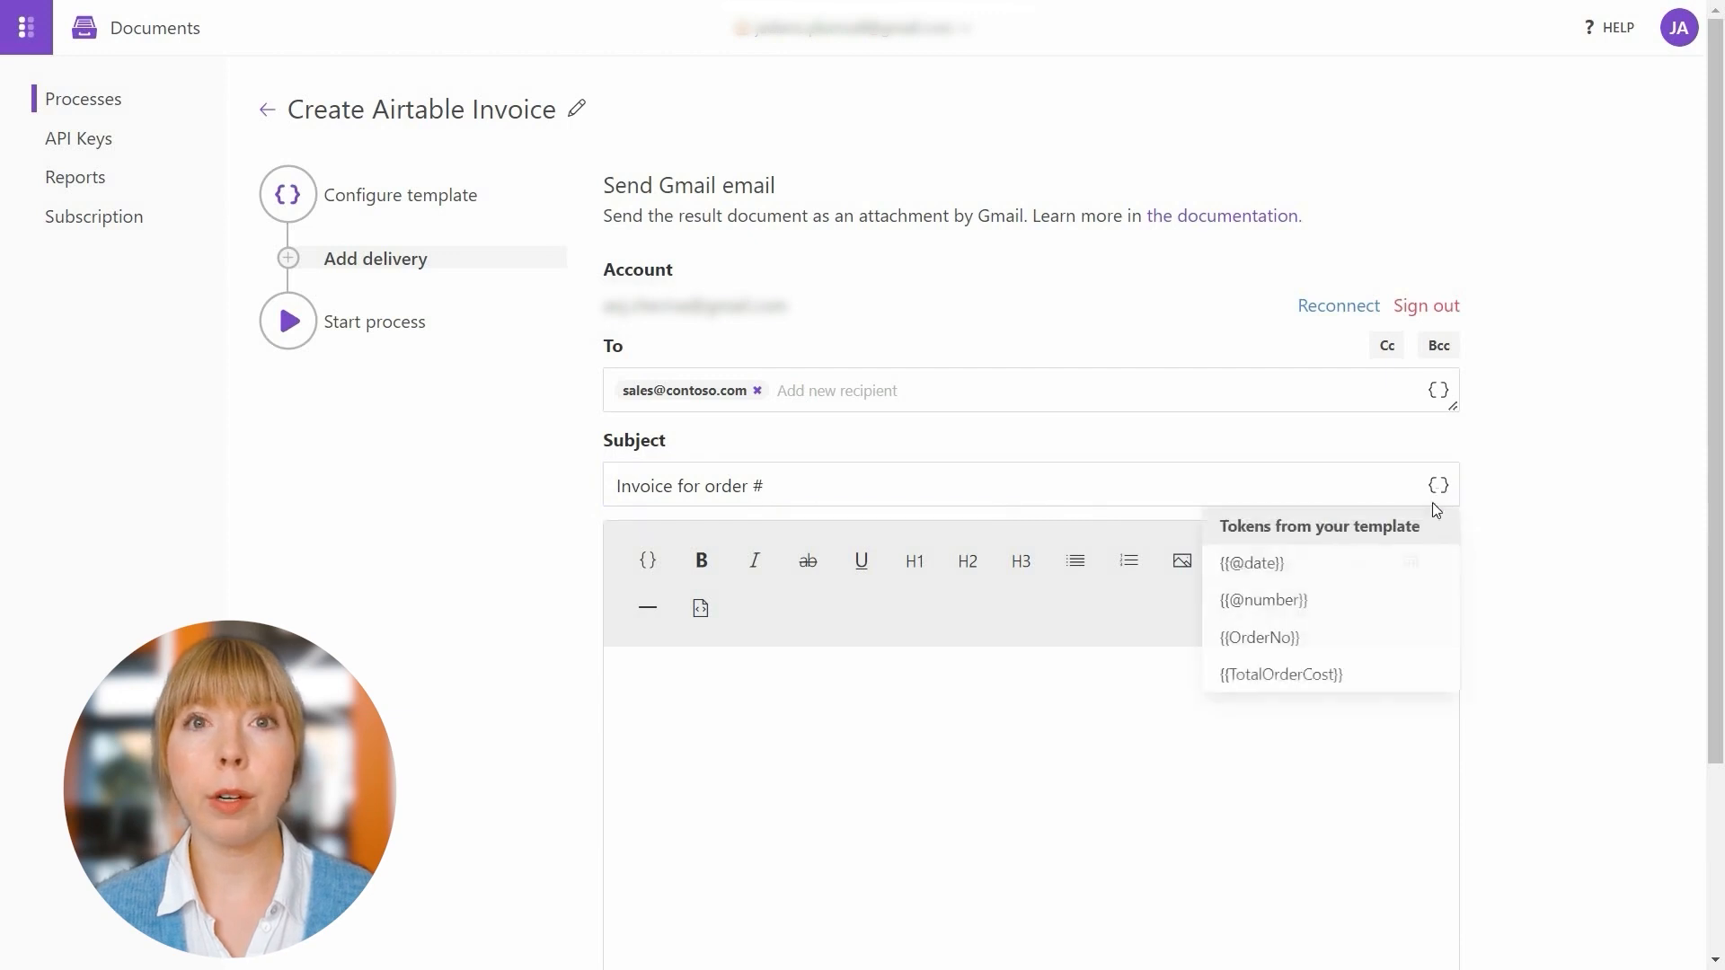
click(1414, 639)
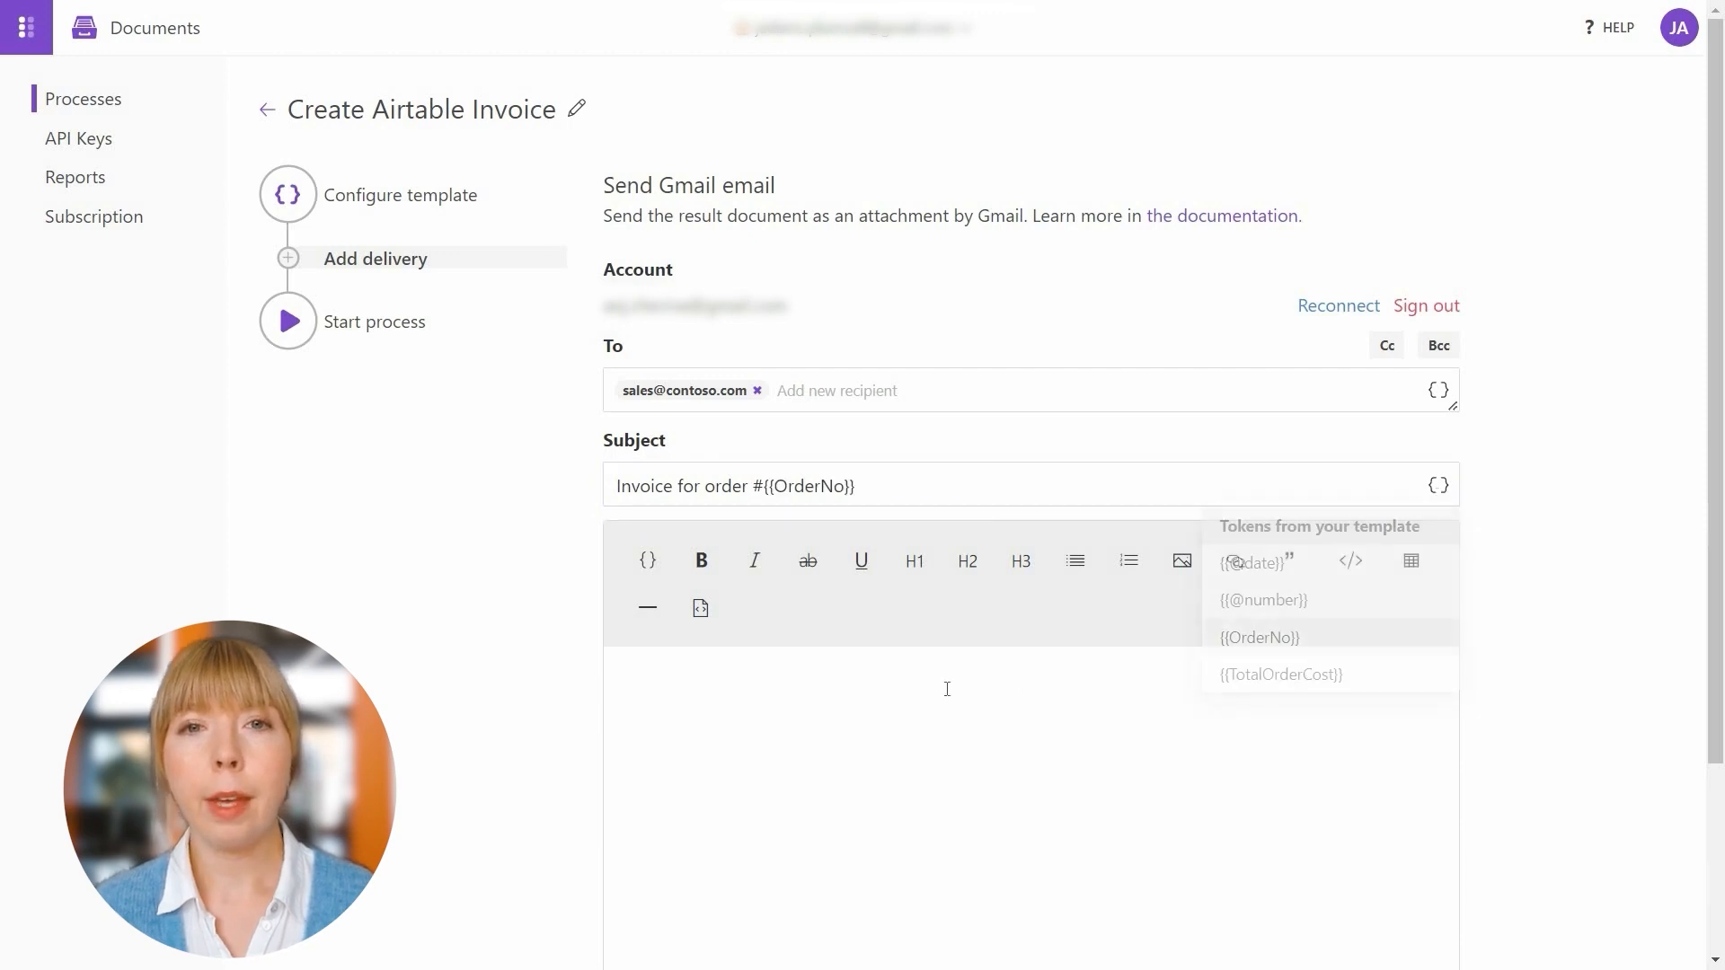
Paste the prepared invoice message into the email body
click(859, 677)
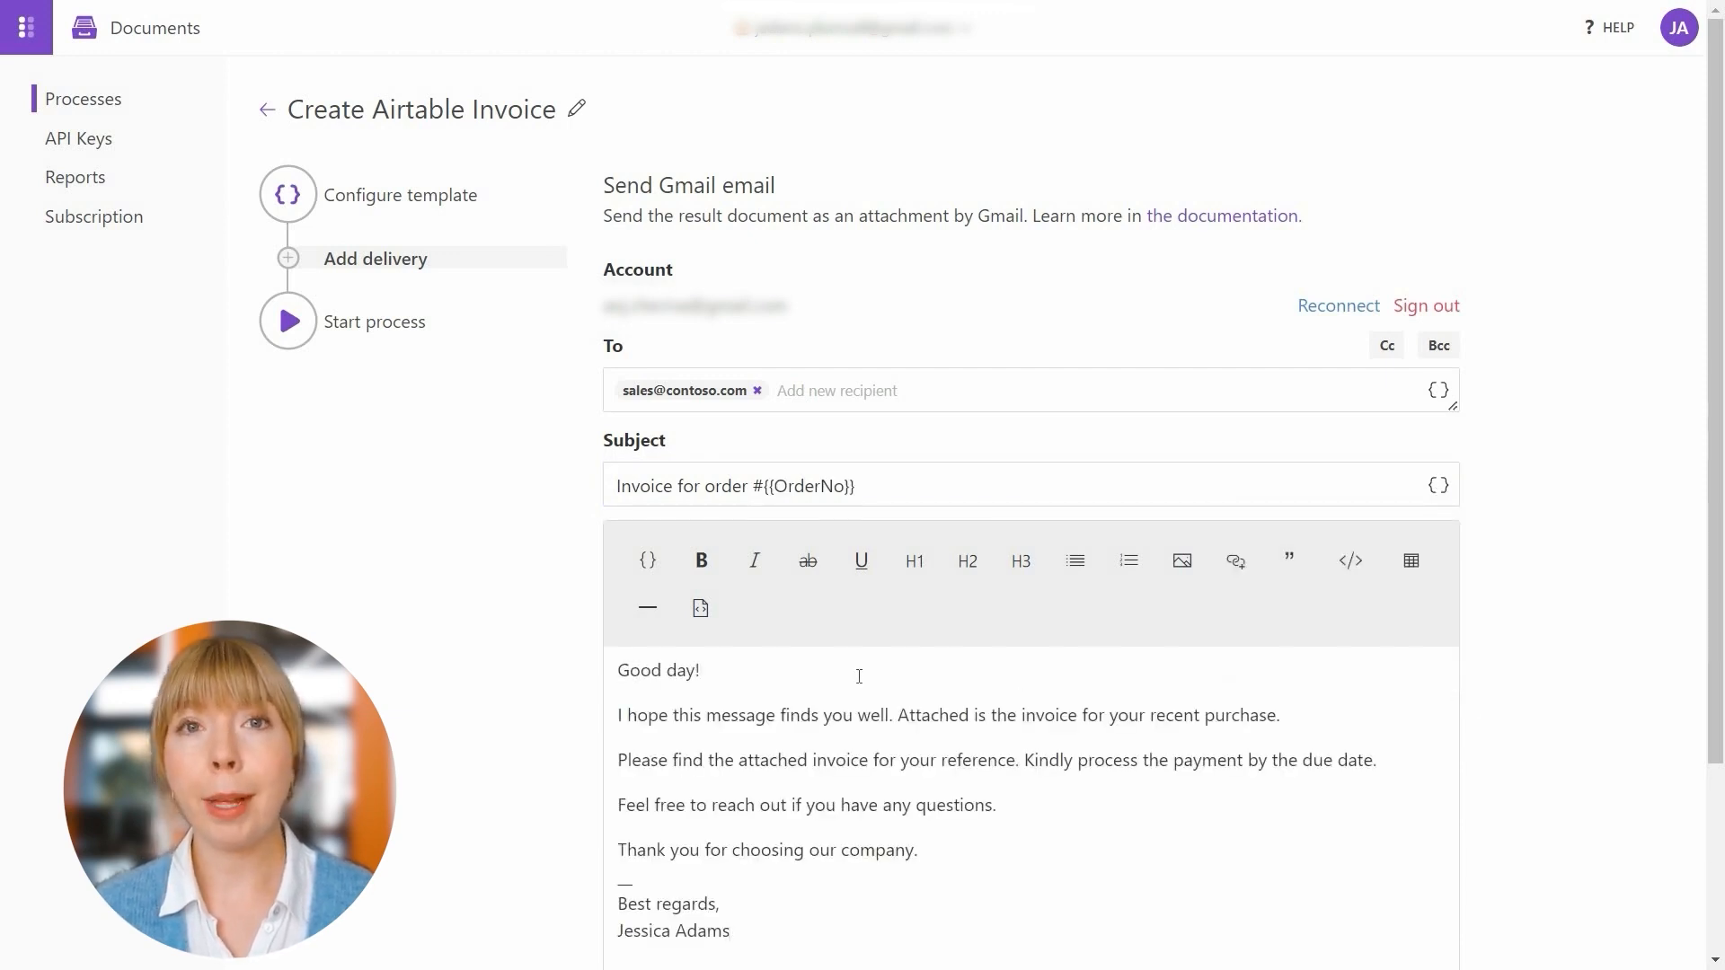
scroll(859, 676, down, 3)
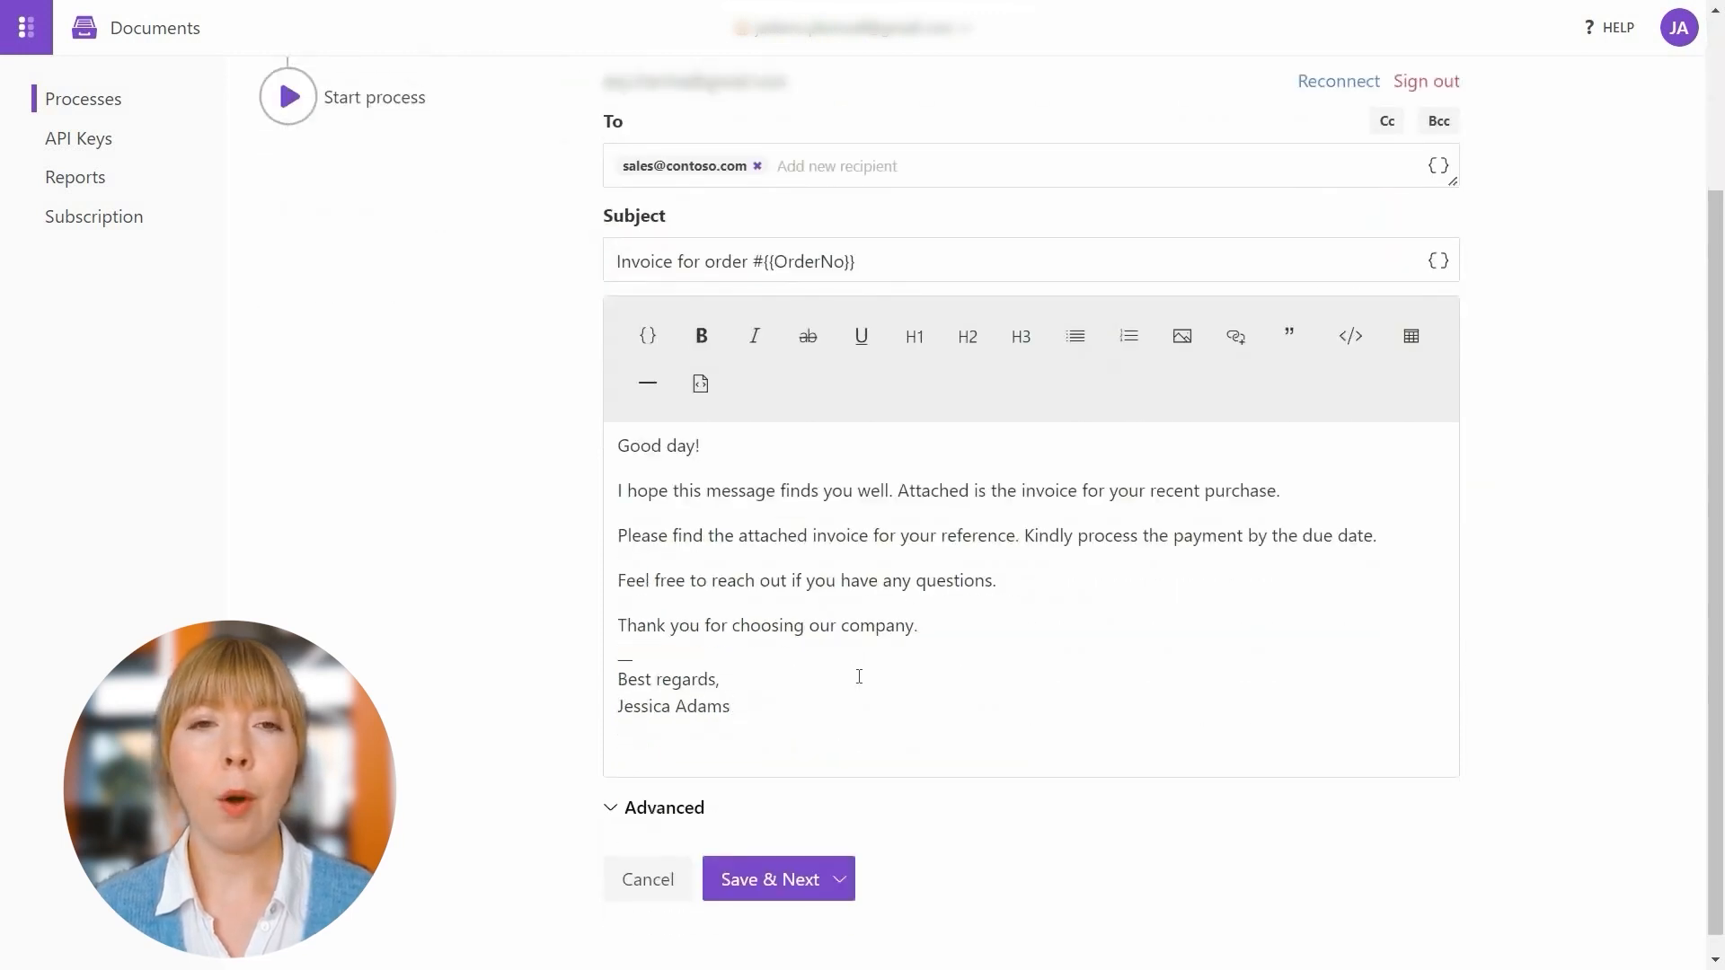
Save the Gmail delivery and choose Create Airtable Invoice as the button's process
click(778, 874)
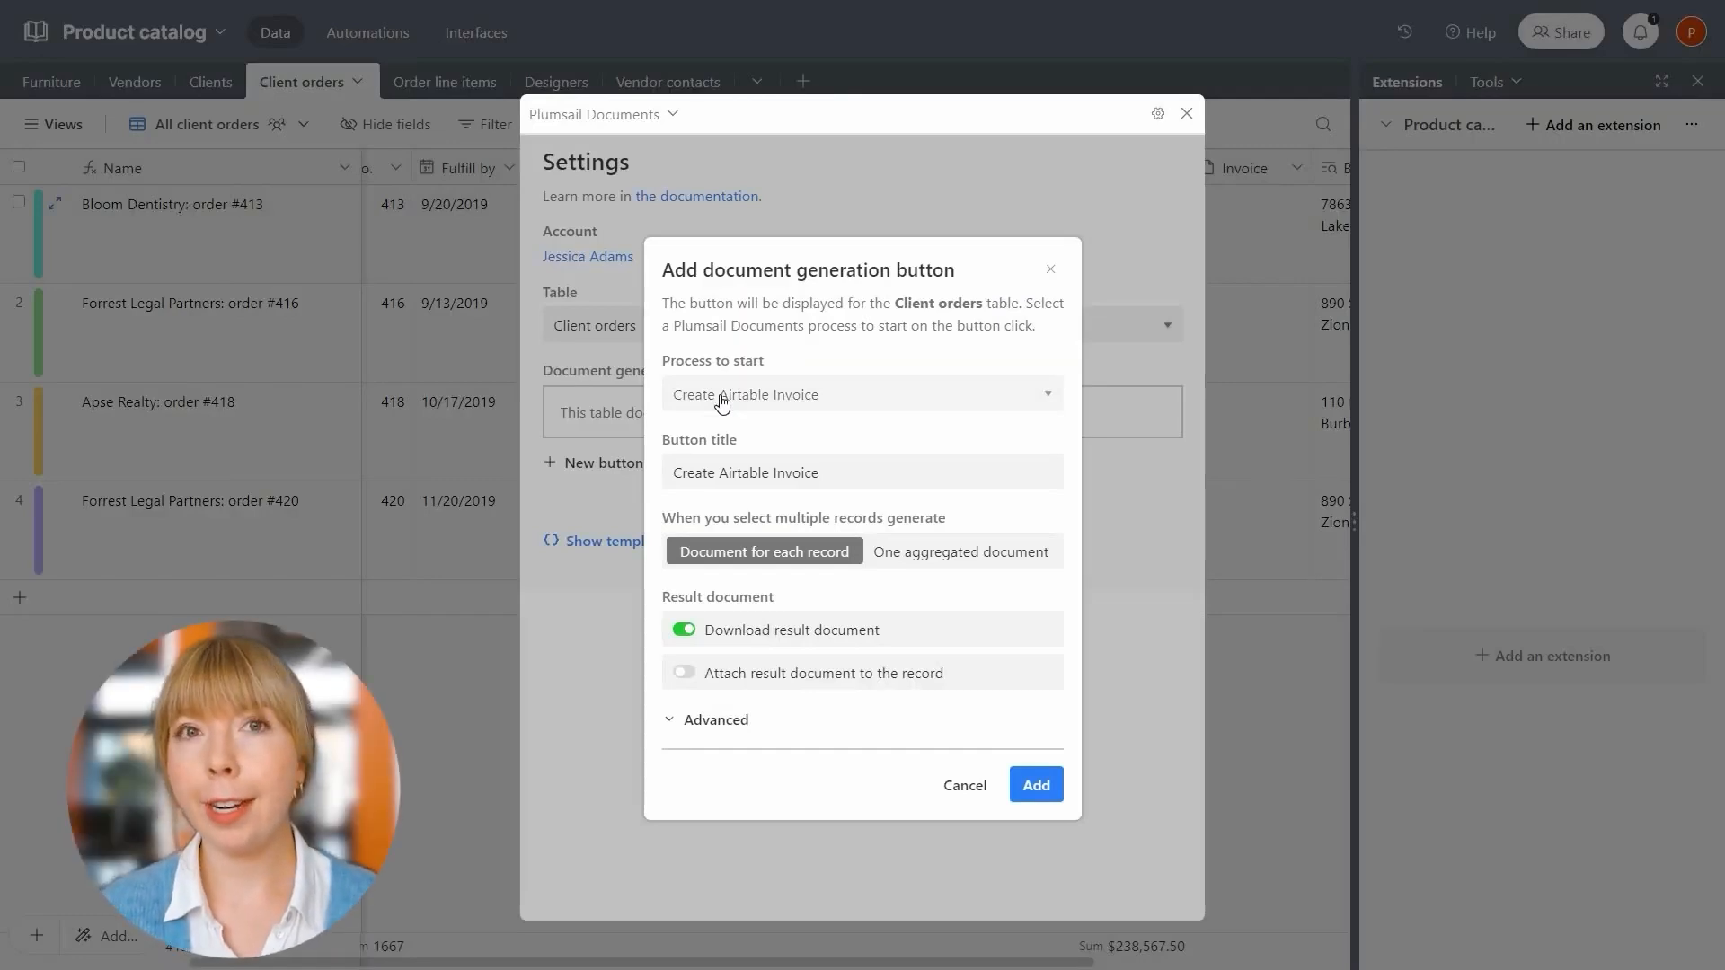
click(721, 402)
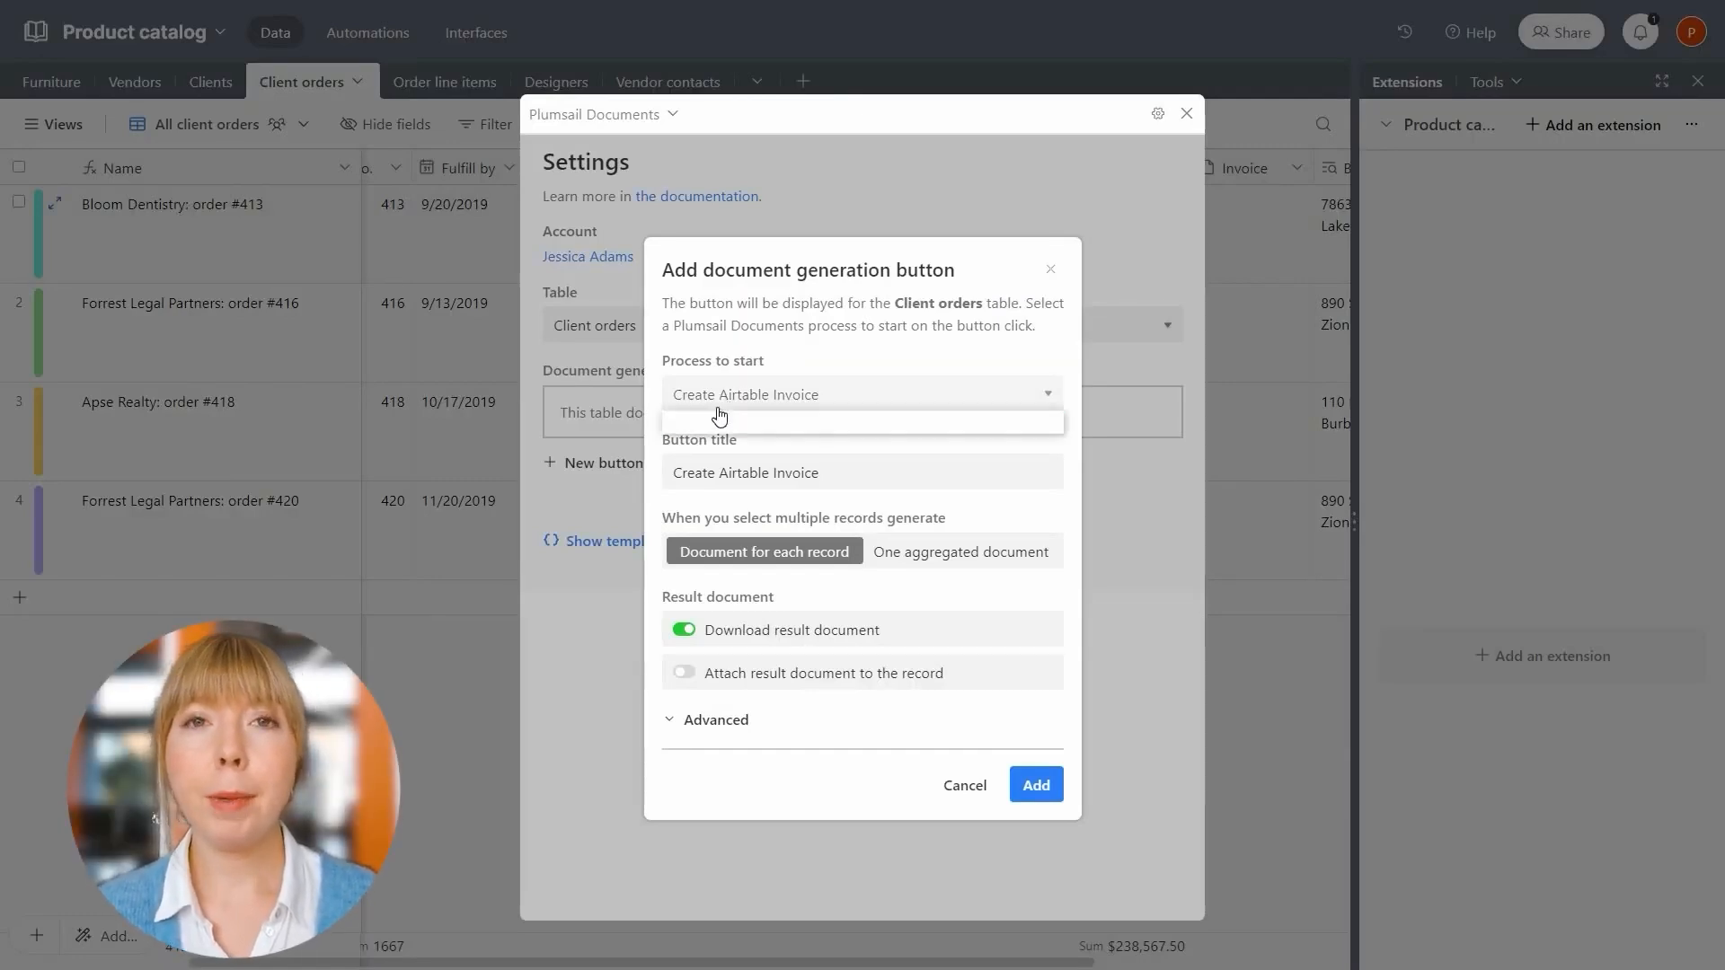
click(712, 425)
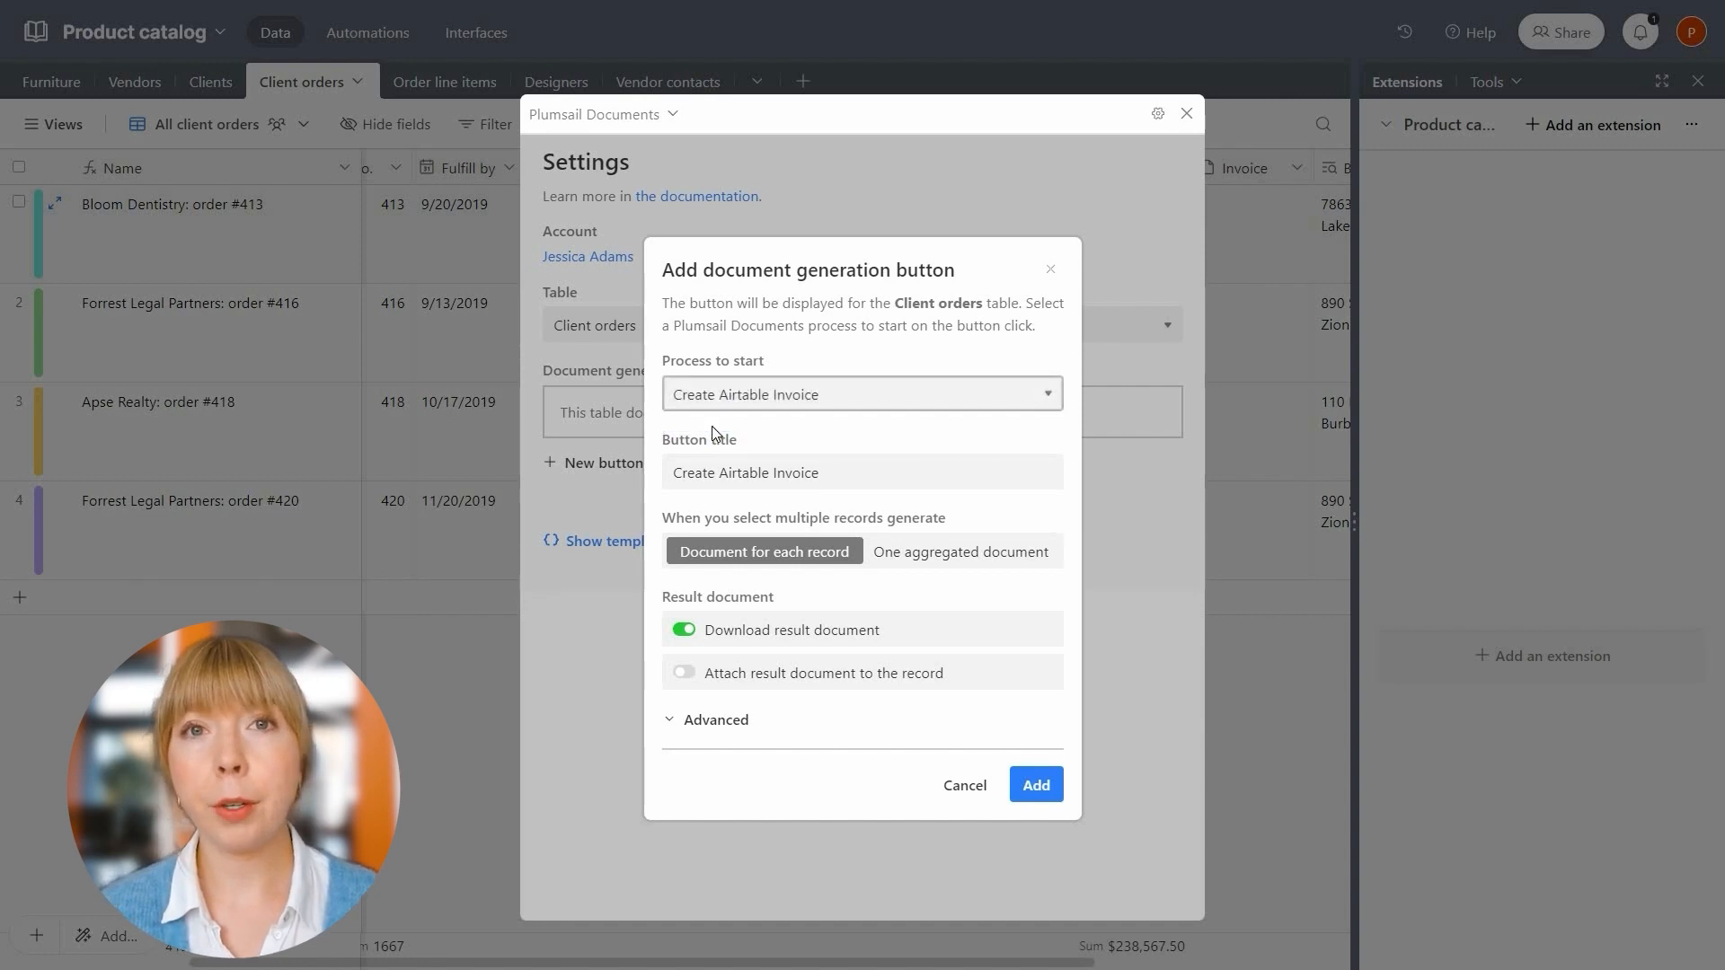
Retitle the button with a shopping cart emoji in place of the word Airtable
double_click(728, 472)
key(BackSpace)
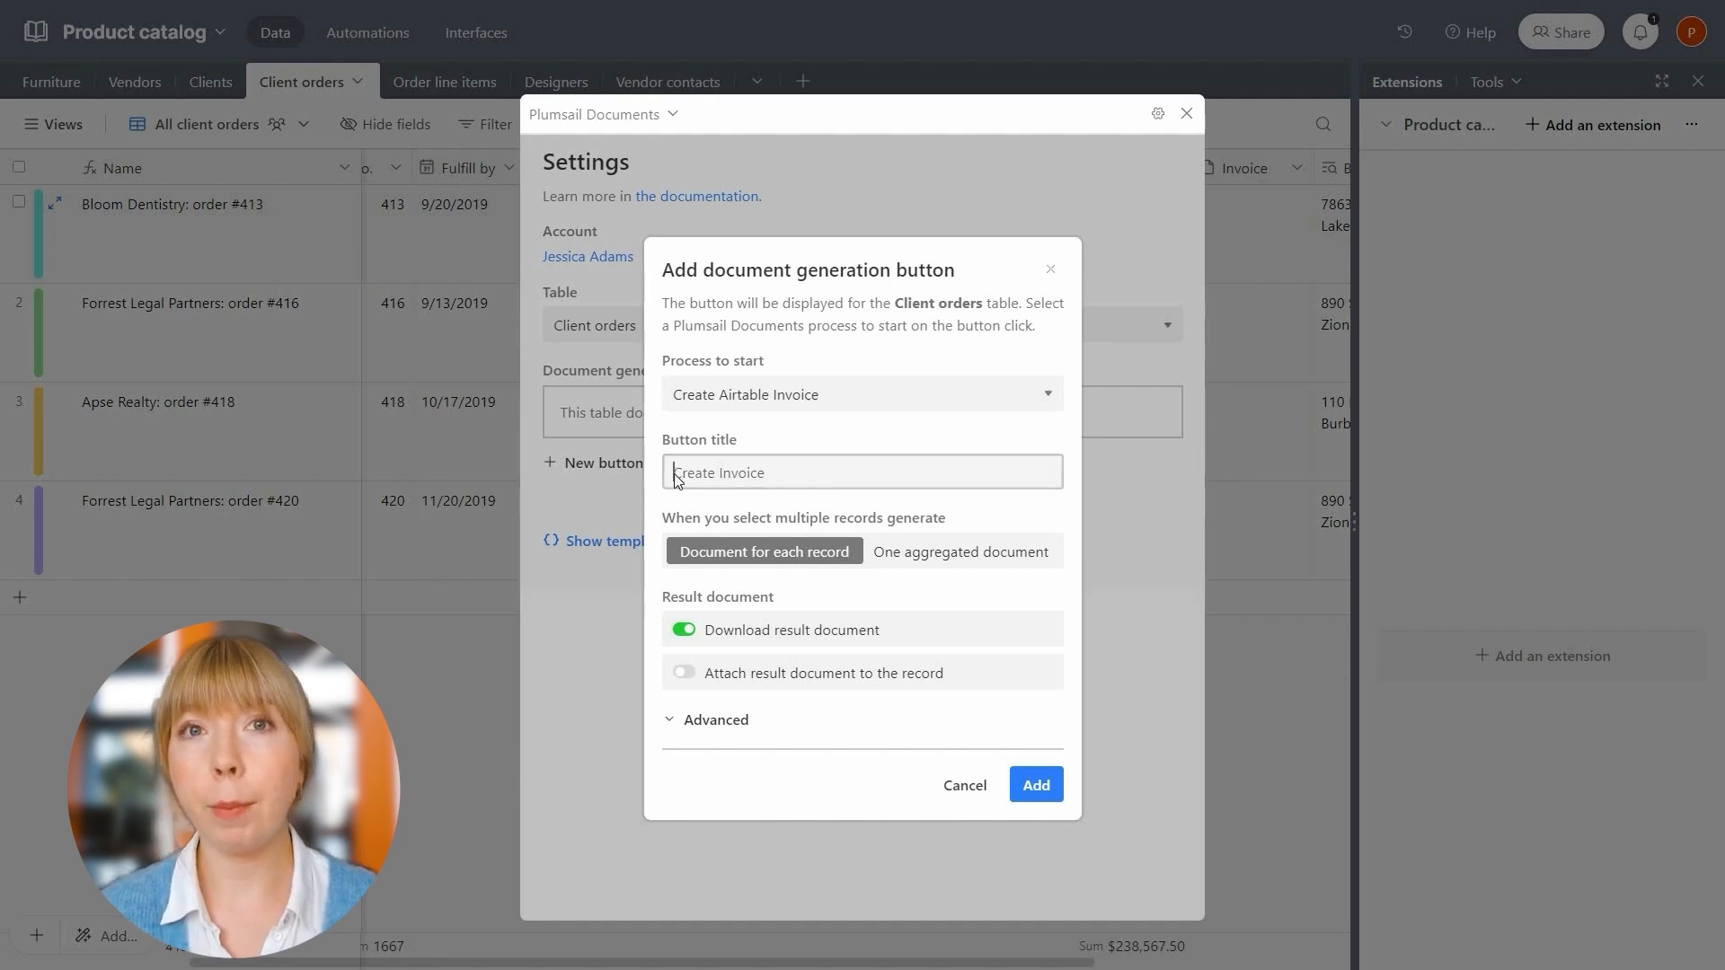
key(super+period)
text(shopp)
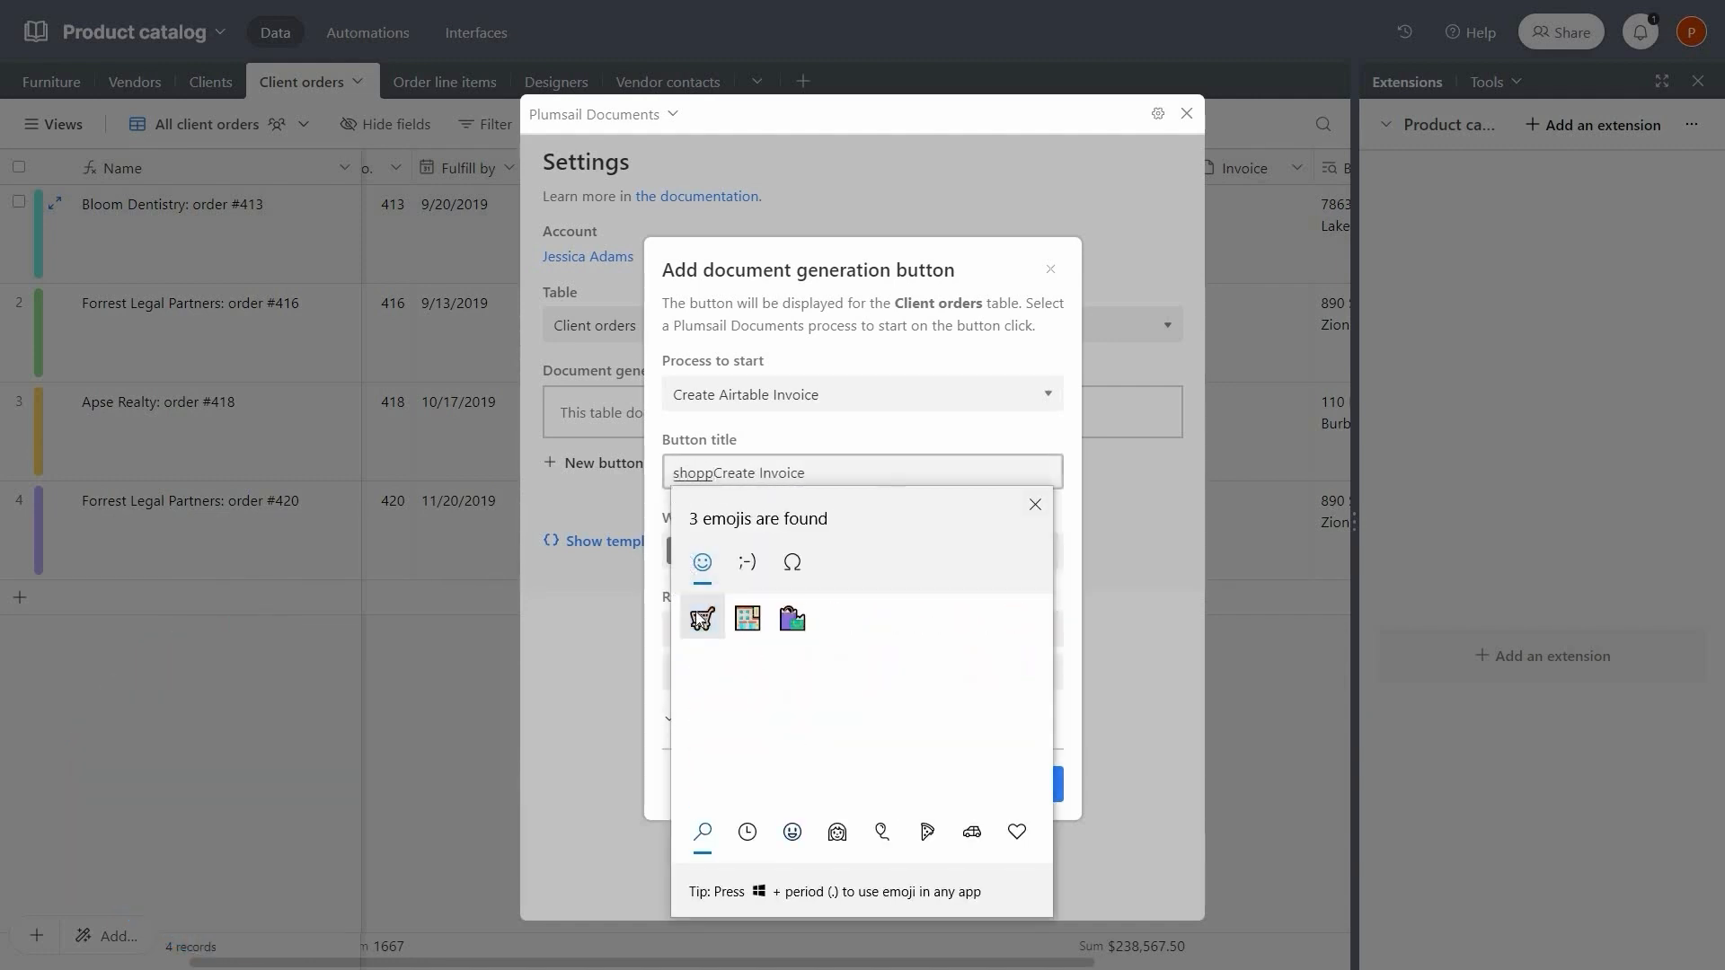
click(697, 614)
click(1038, 501)
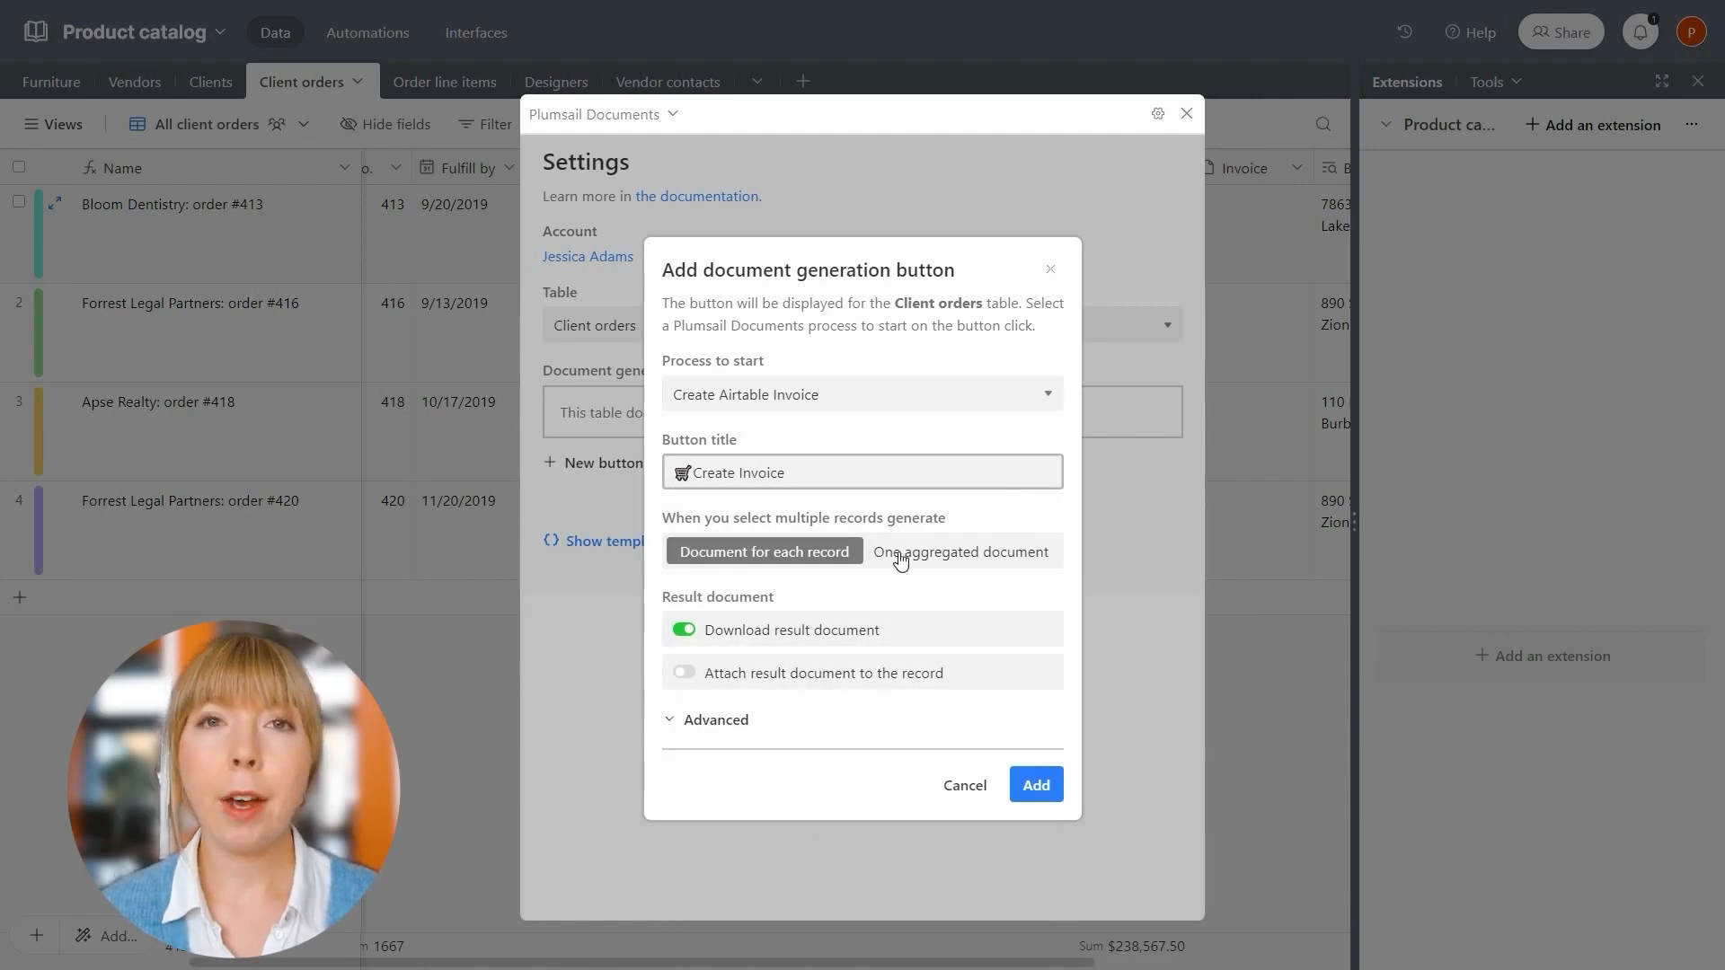
Attach the invoice to the Invoice field instead of downloading, then add the button
click(698, 638)
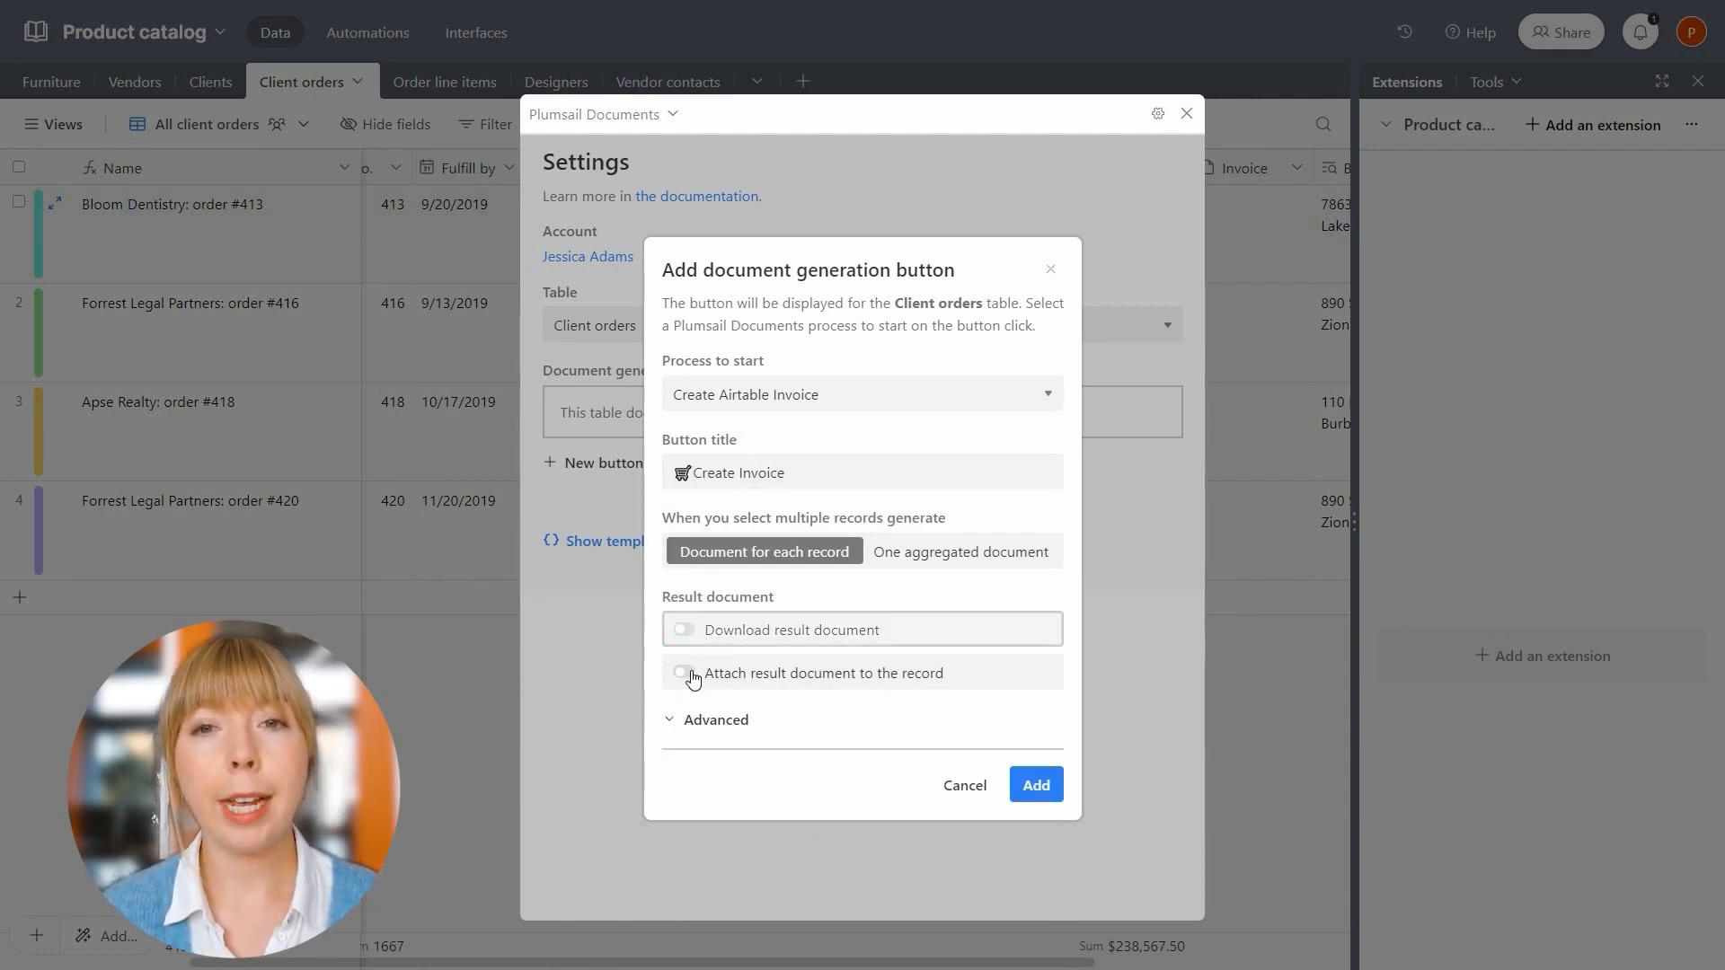
click(690, 674)
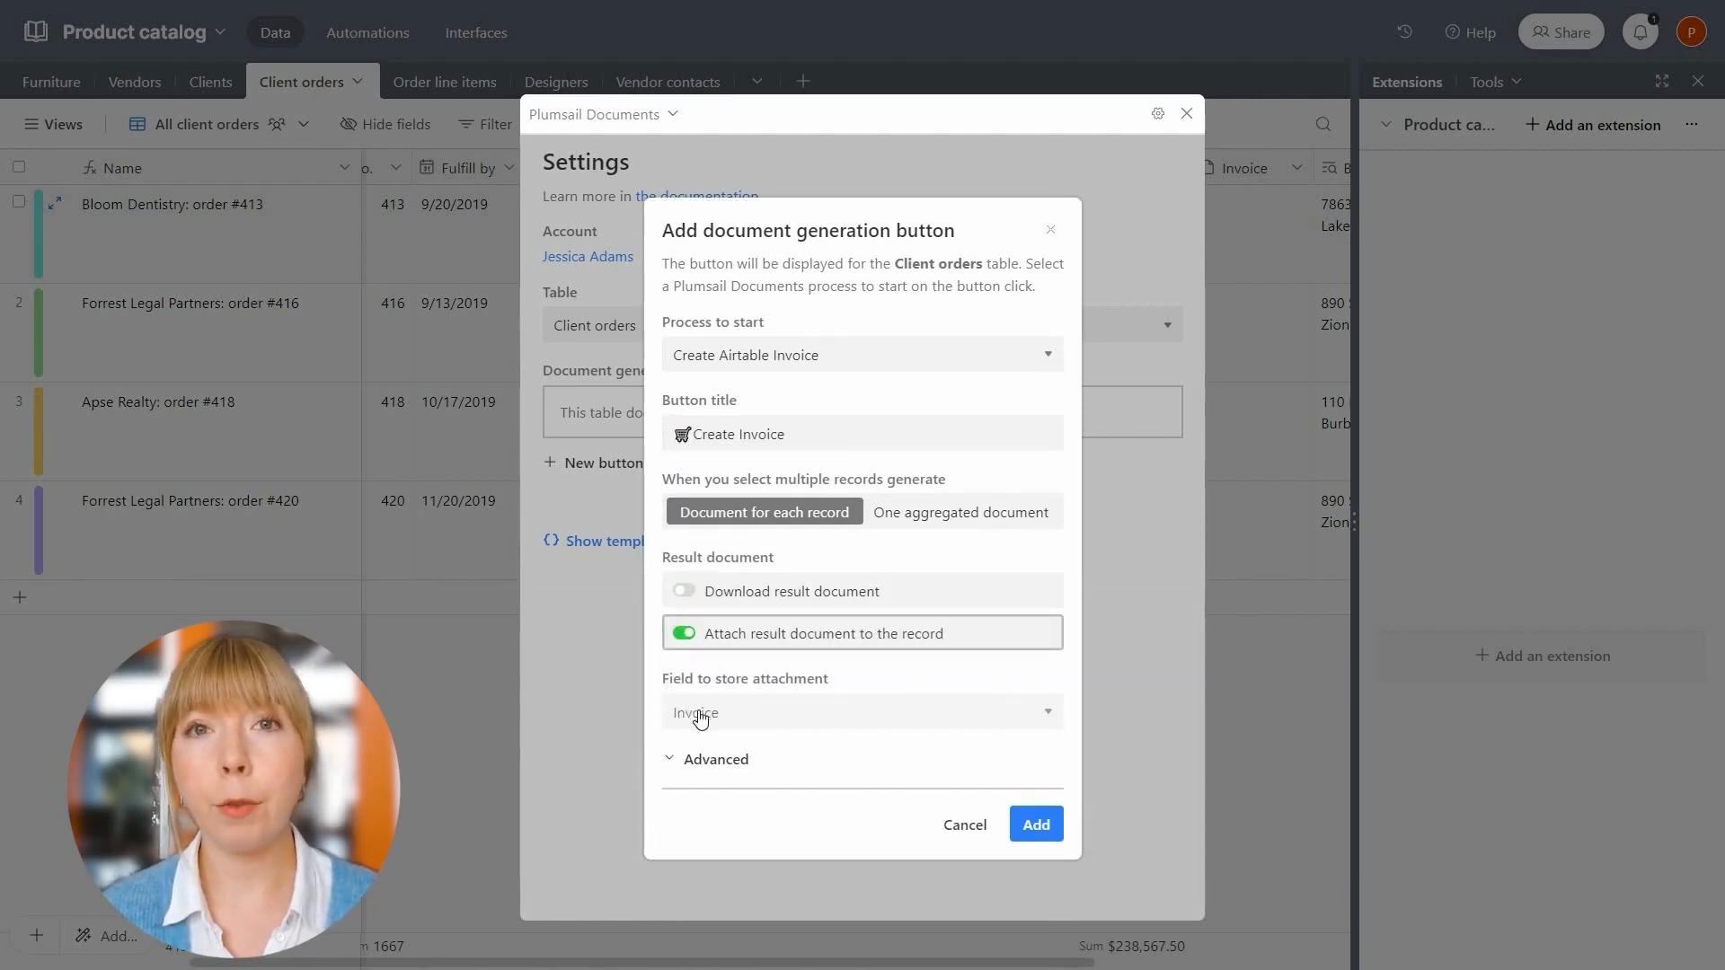
click(701, 716)
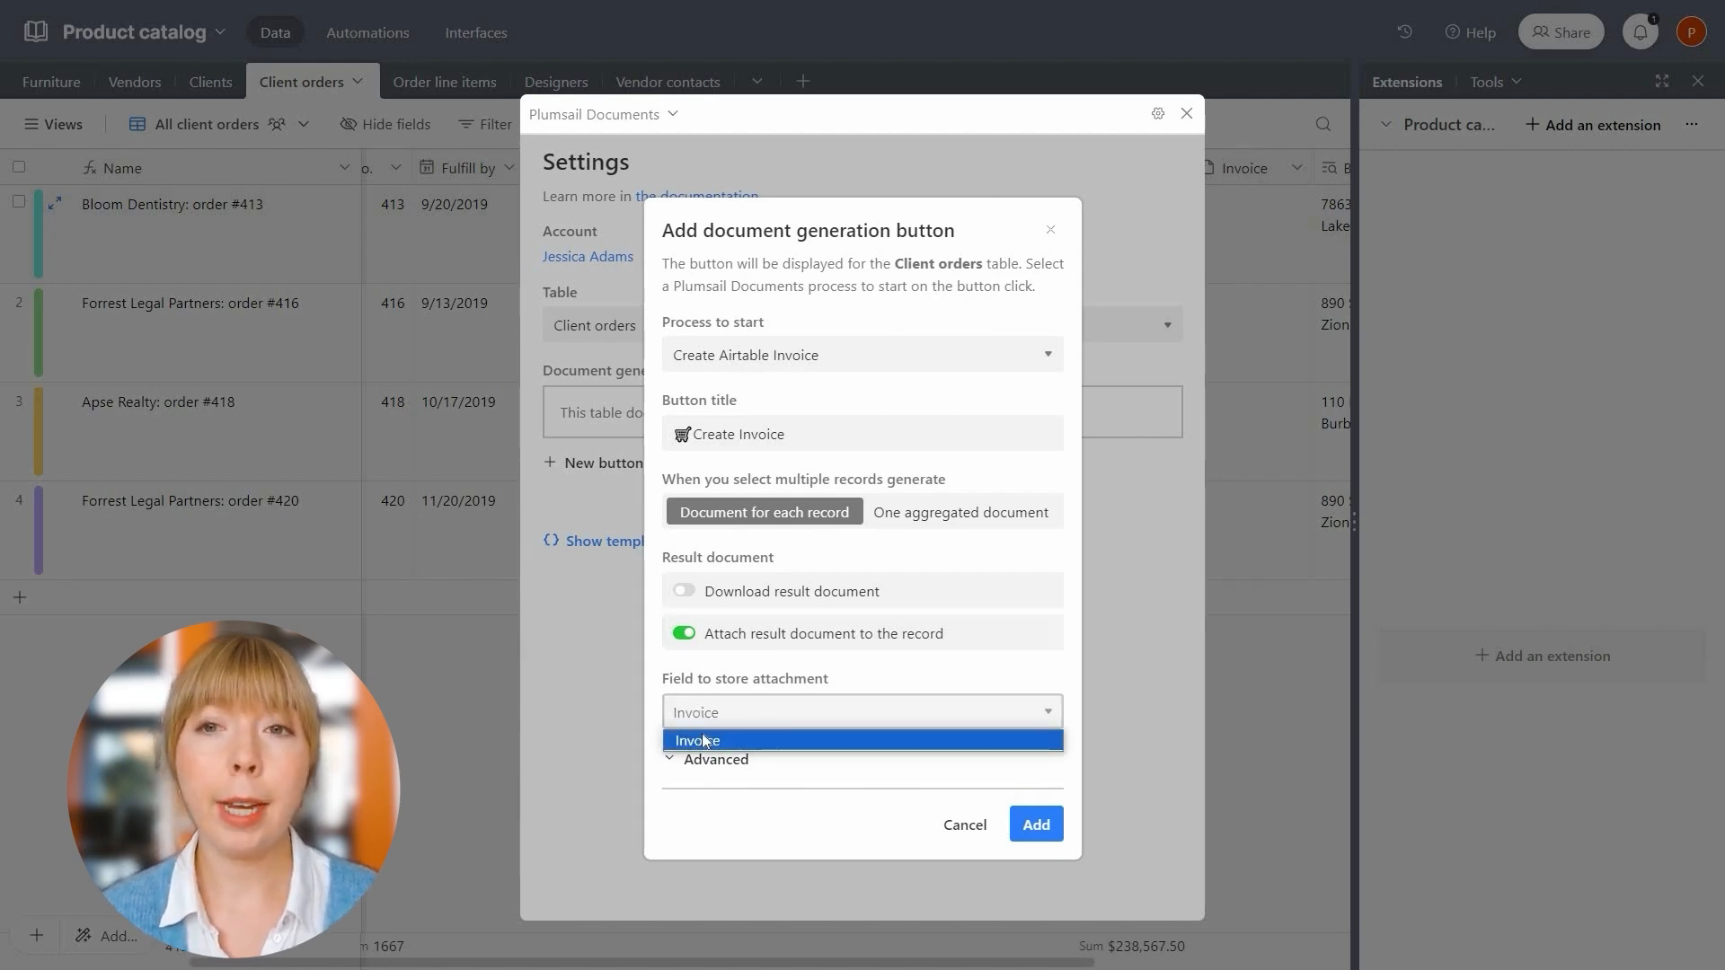
click(702, 740)
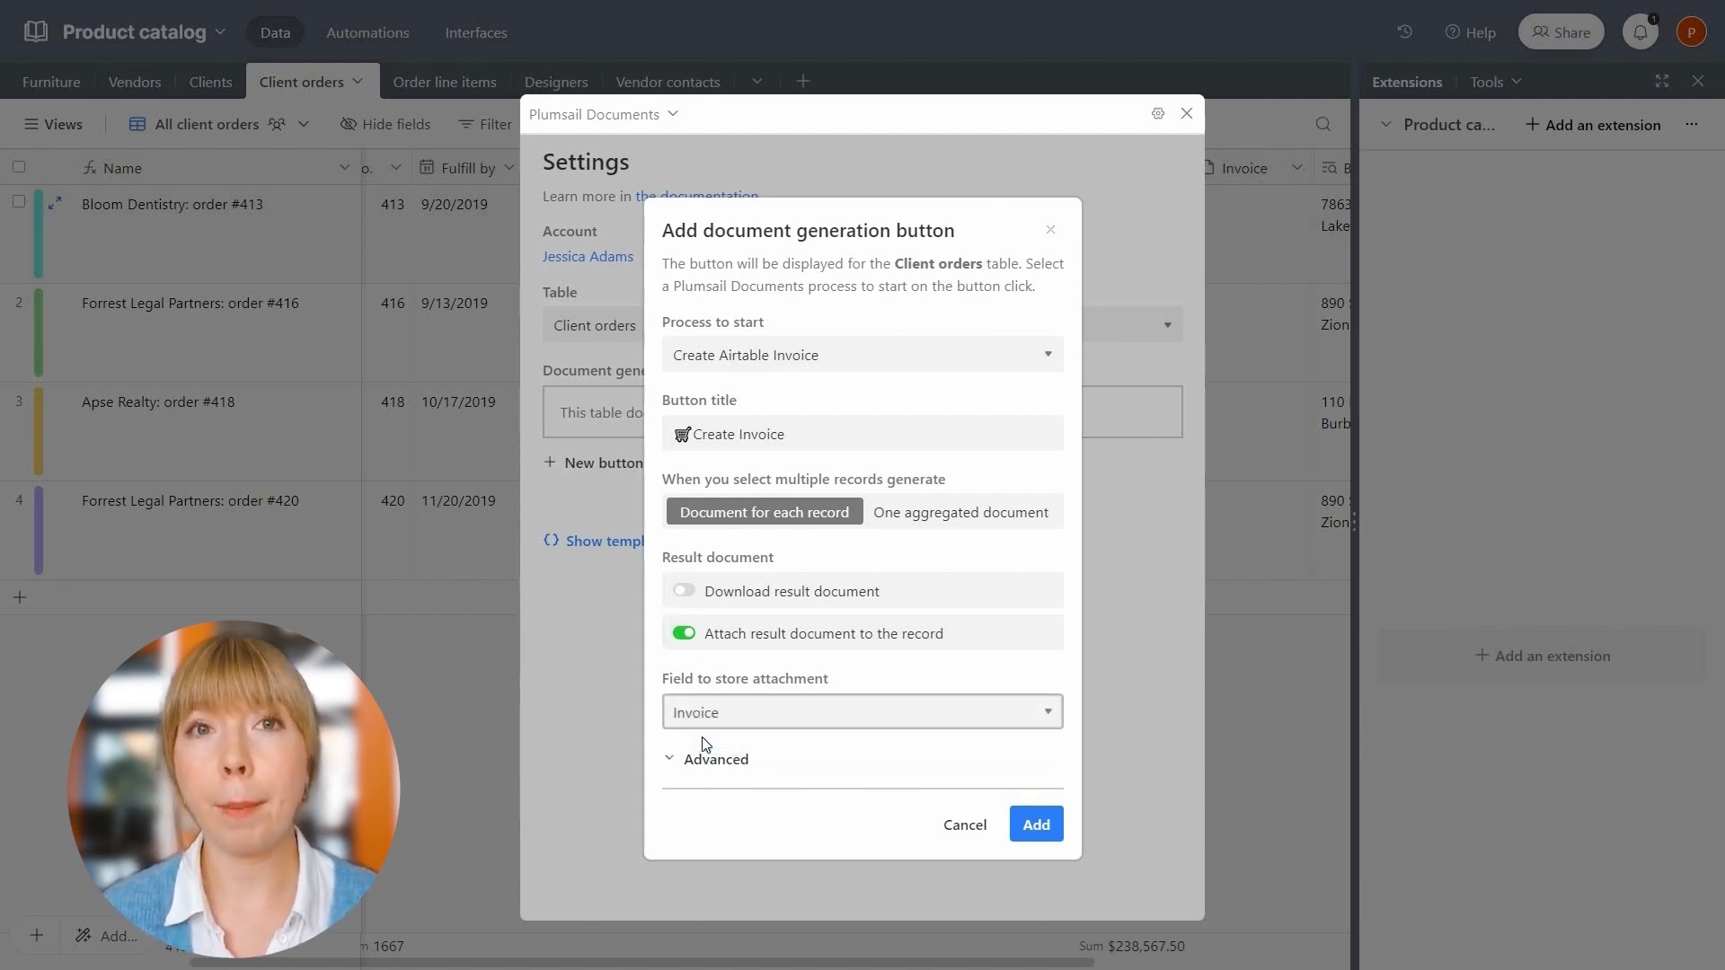
click(1015, 822)
click(1186, 114)
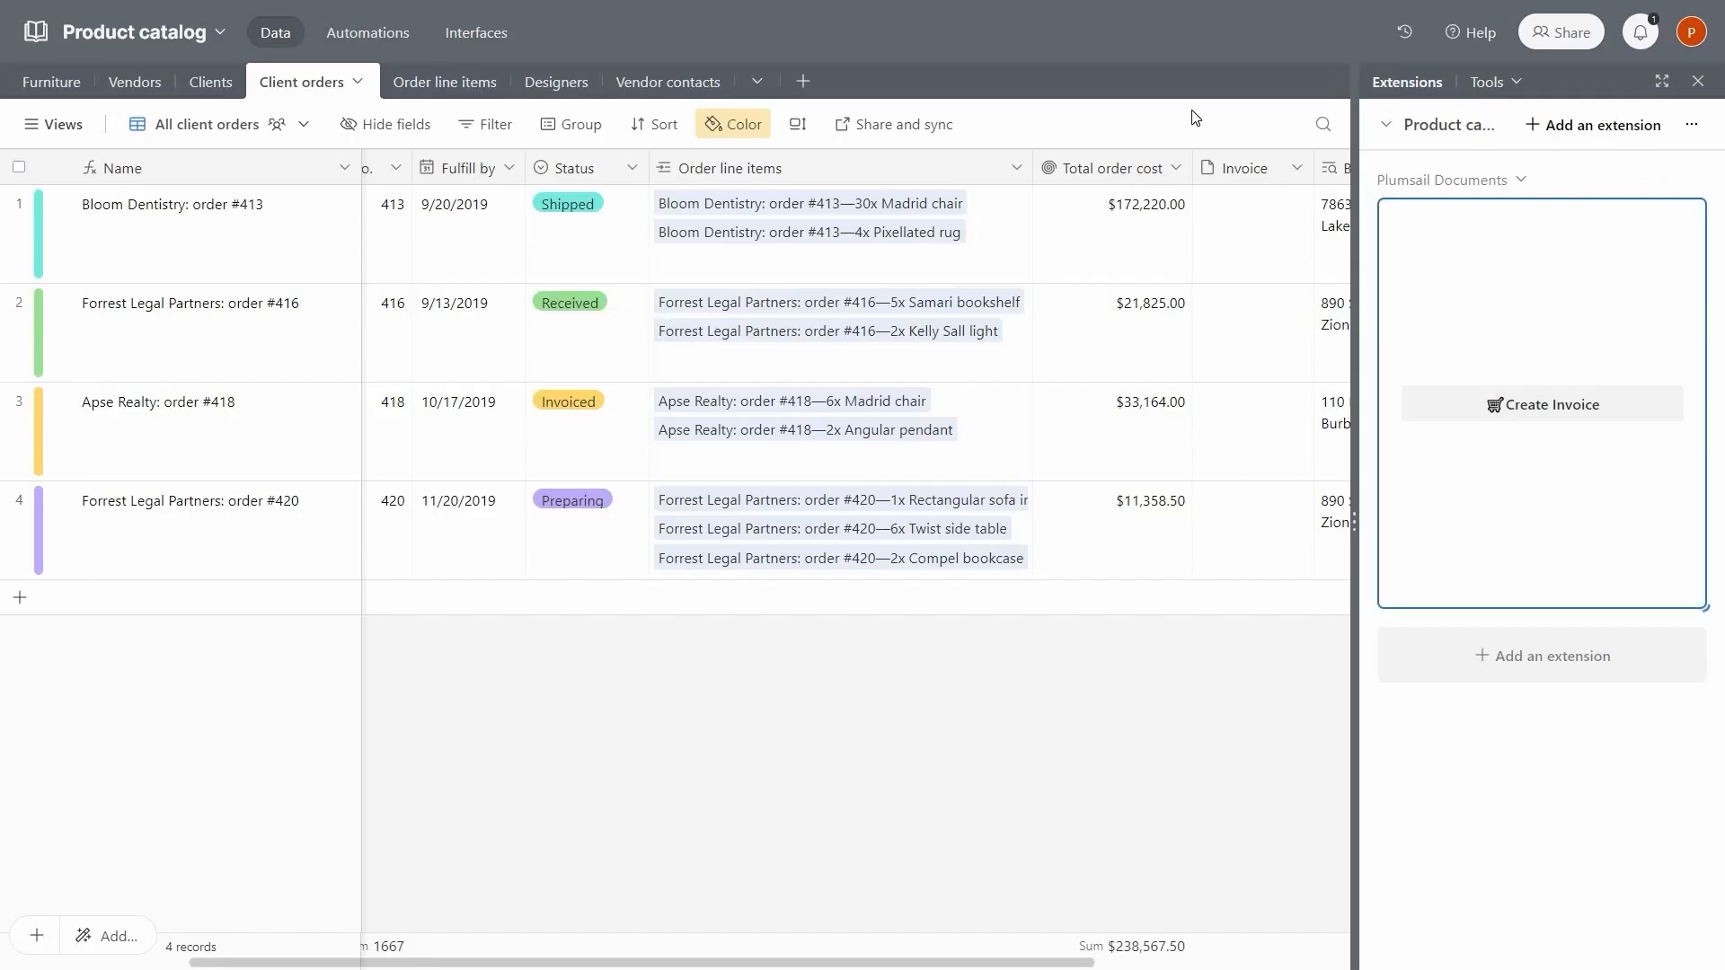